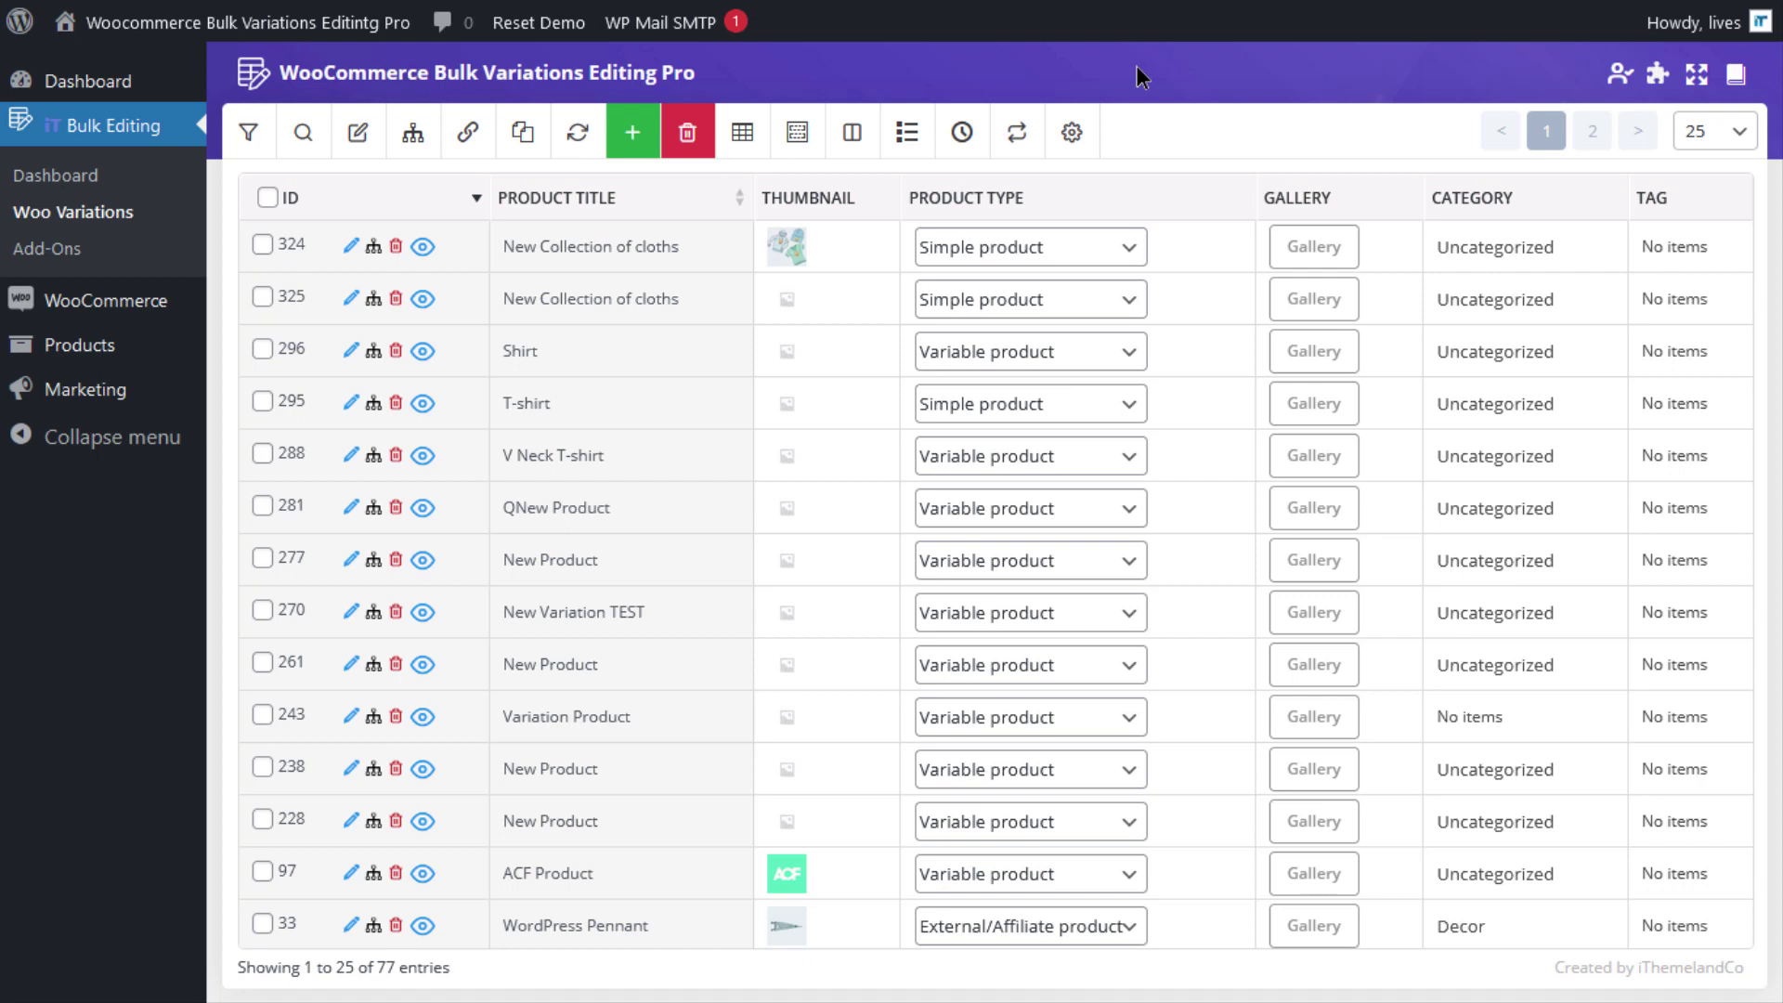
- Filter the product list to Clothing in Blue or Red, size Large, and load the 3 matches
click(250, 137)
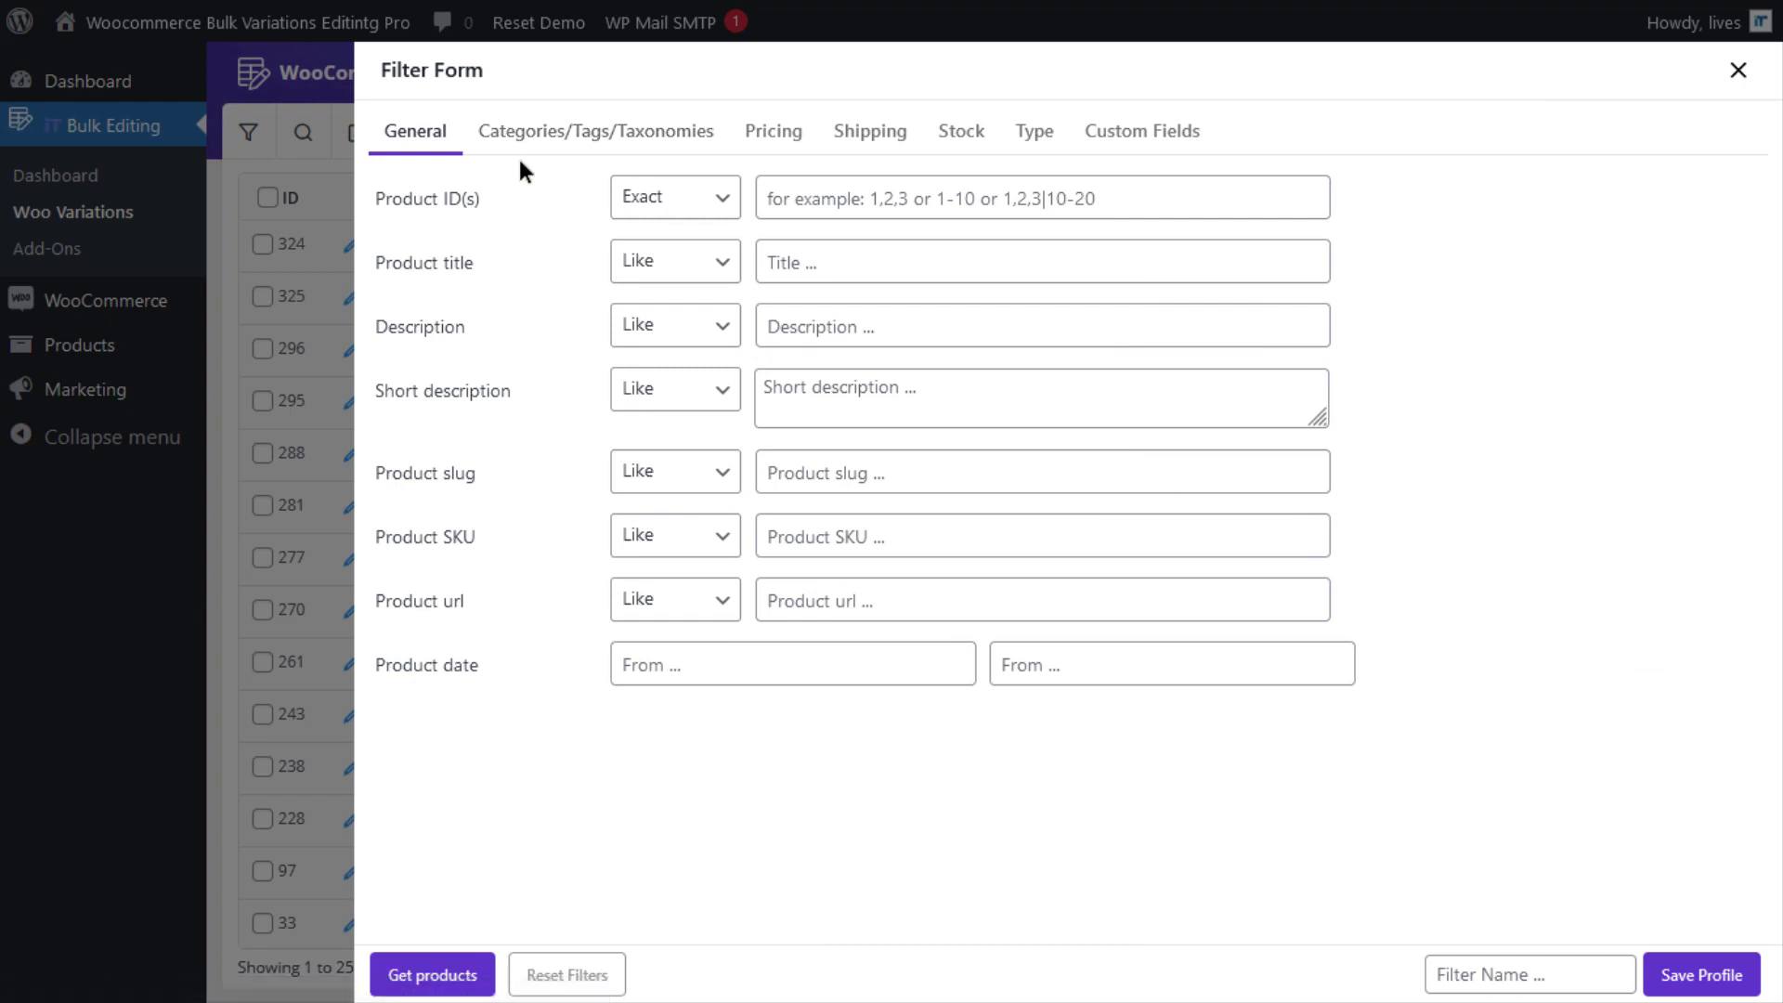
click(613, 139)
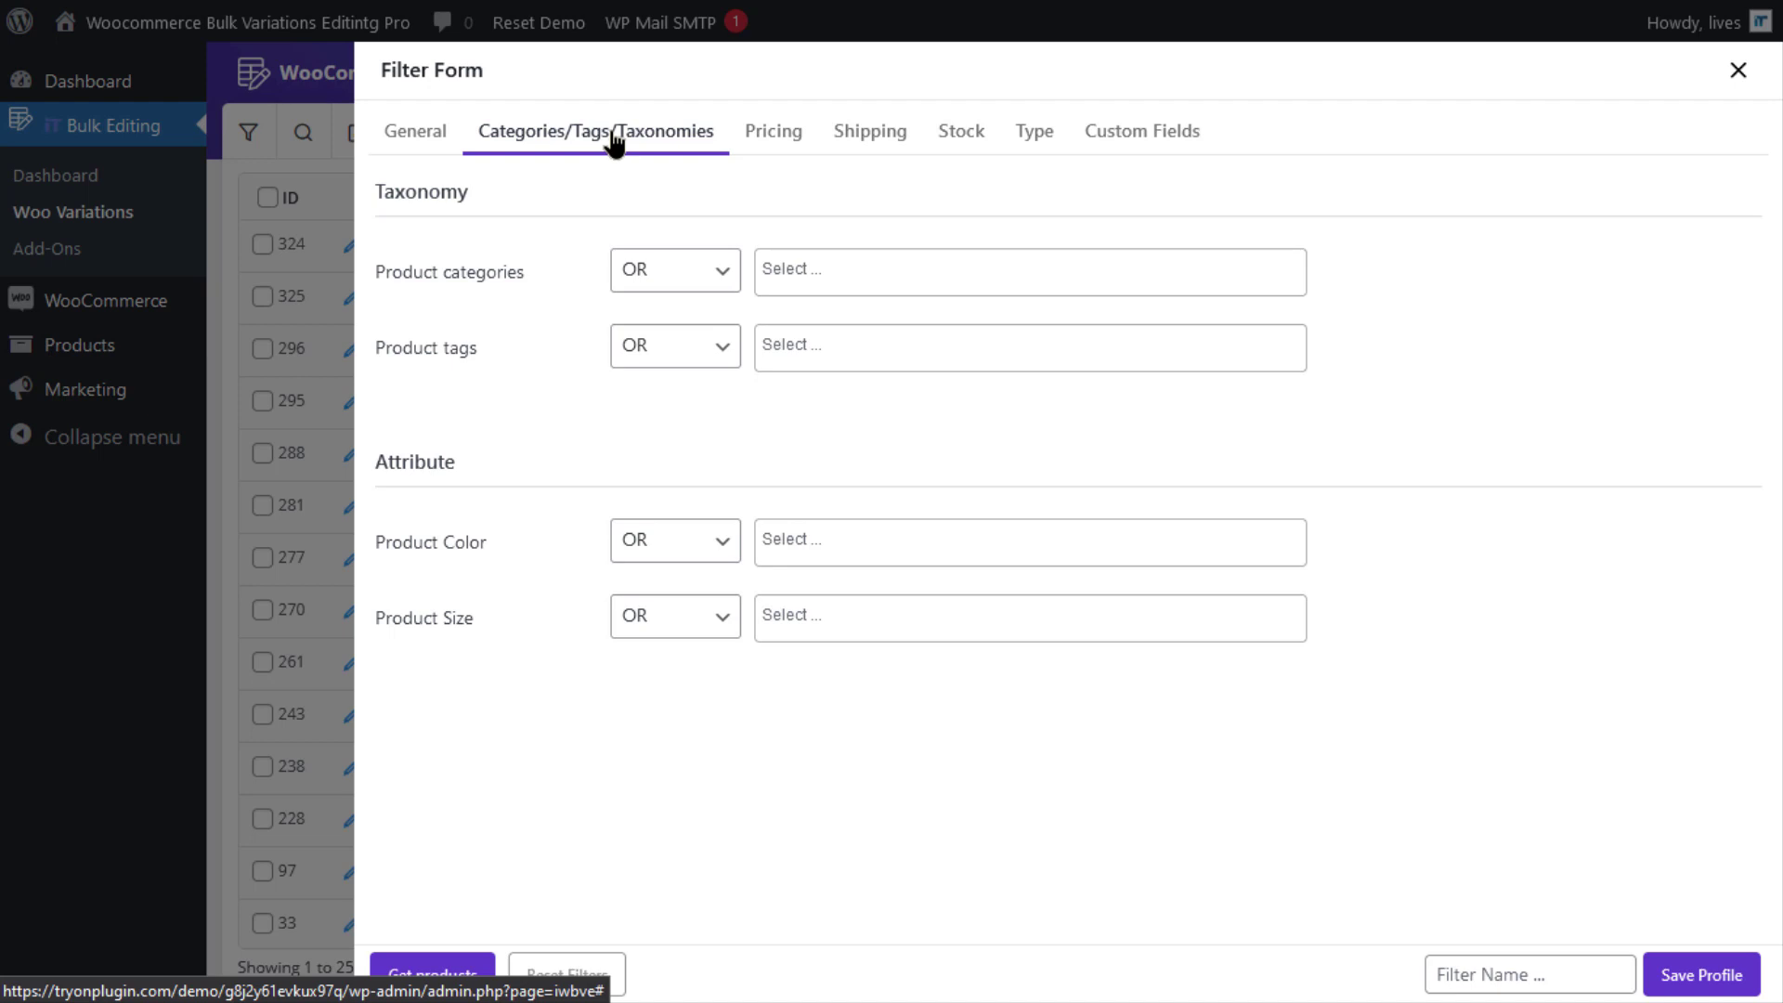
click(891, 270)
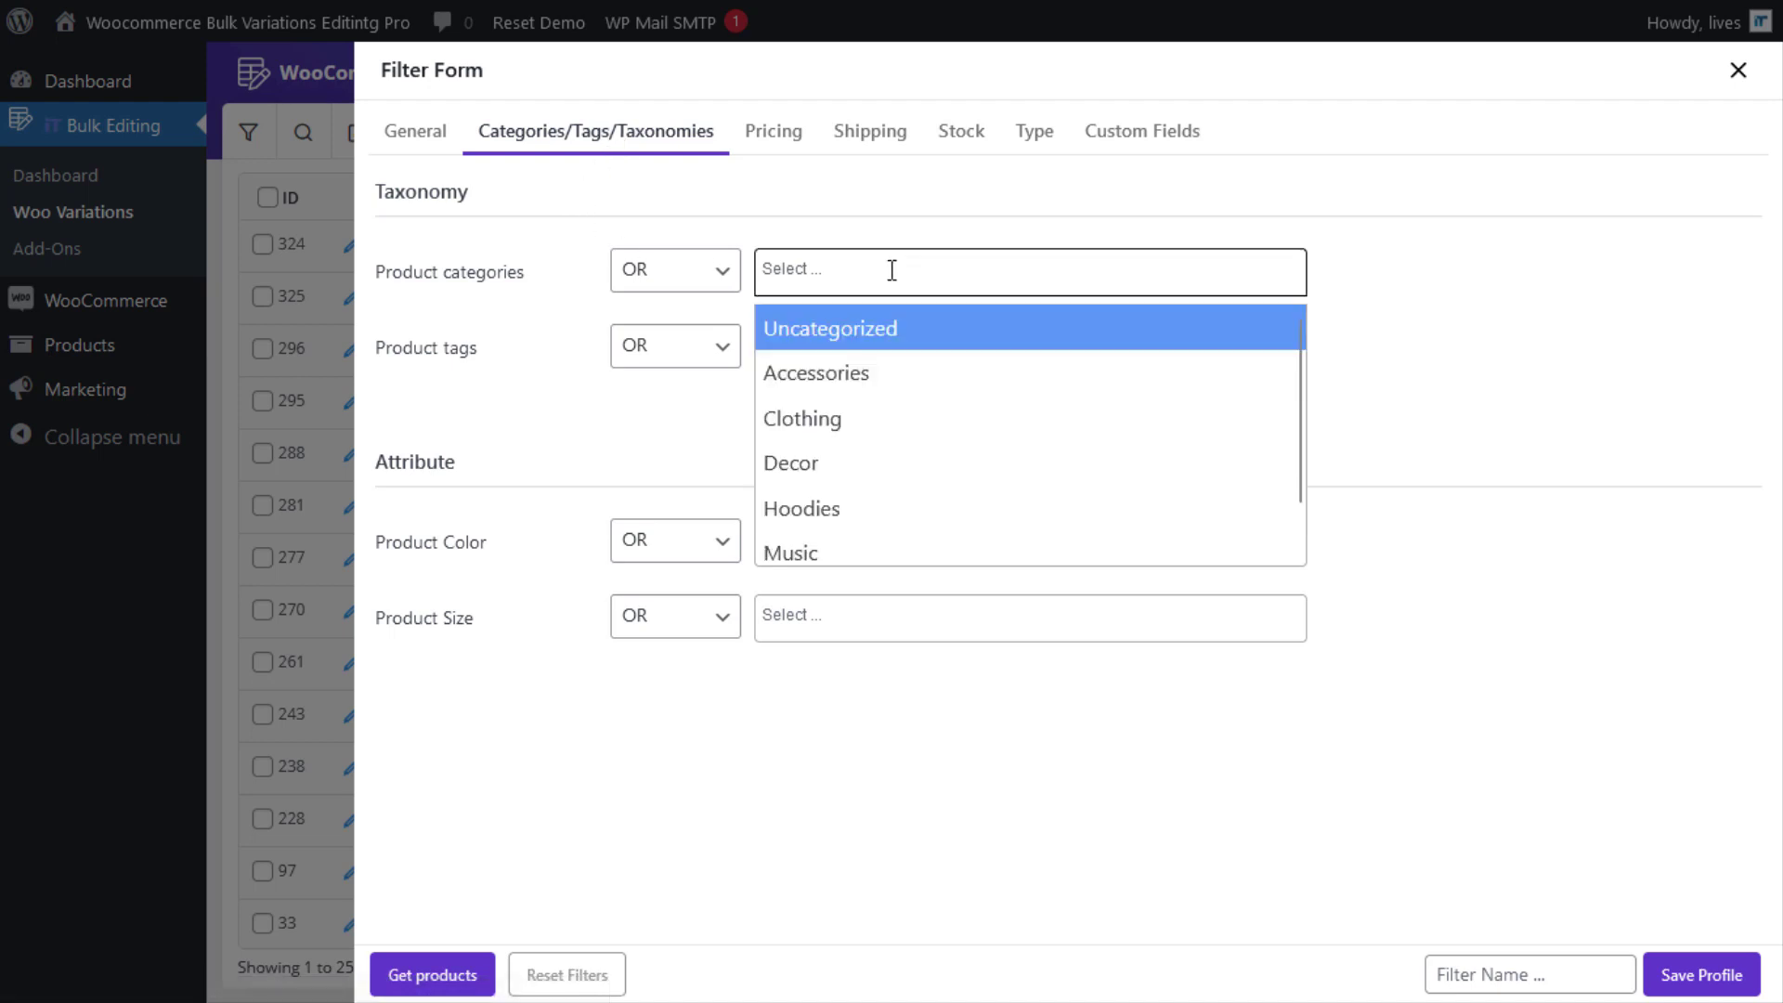
click(843, 423)
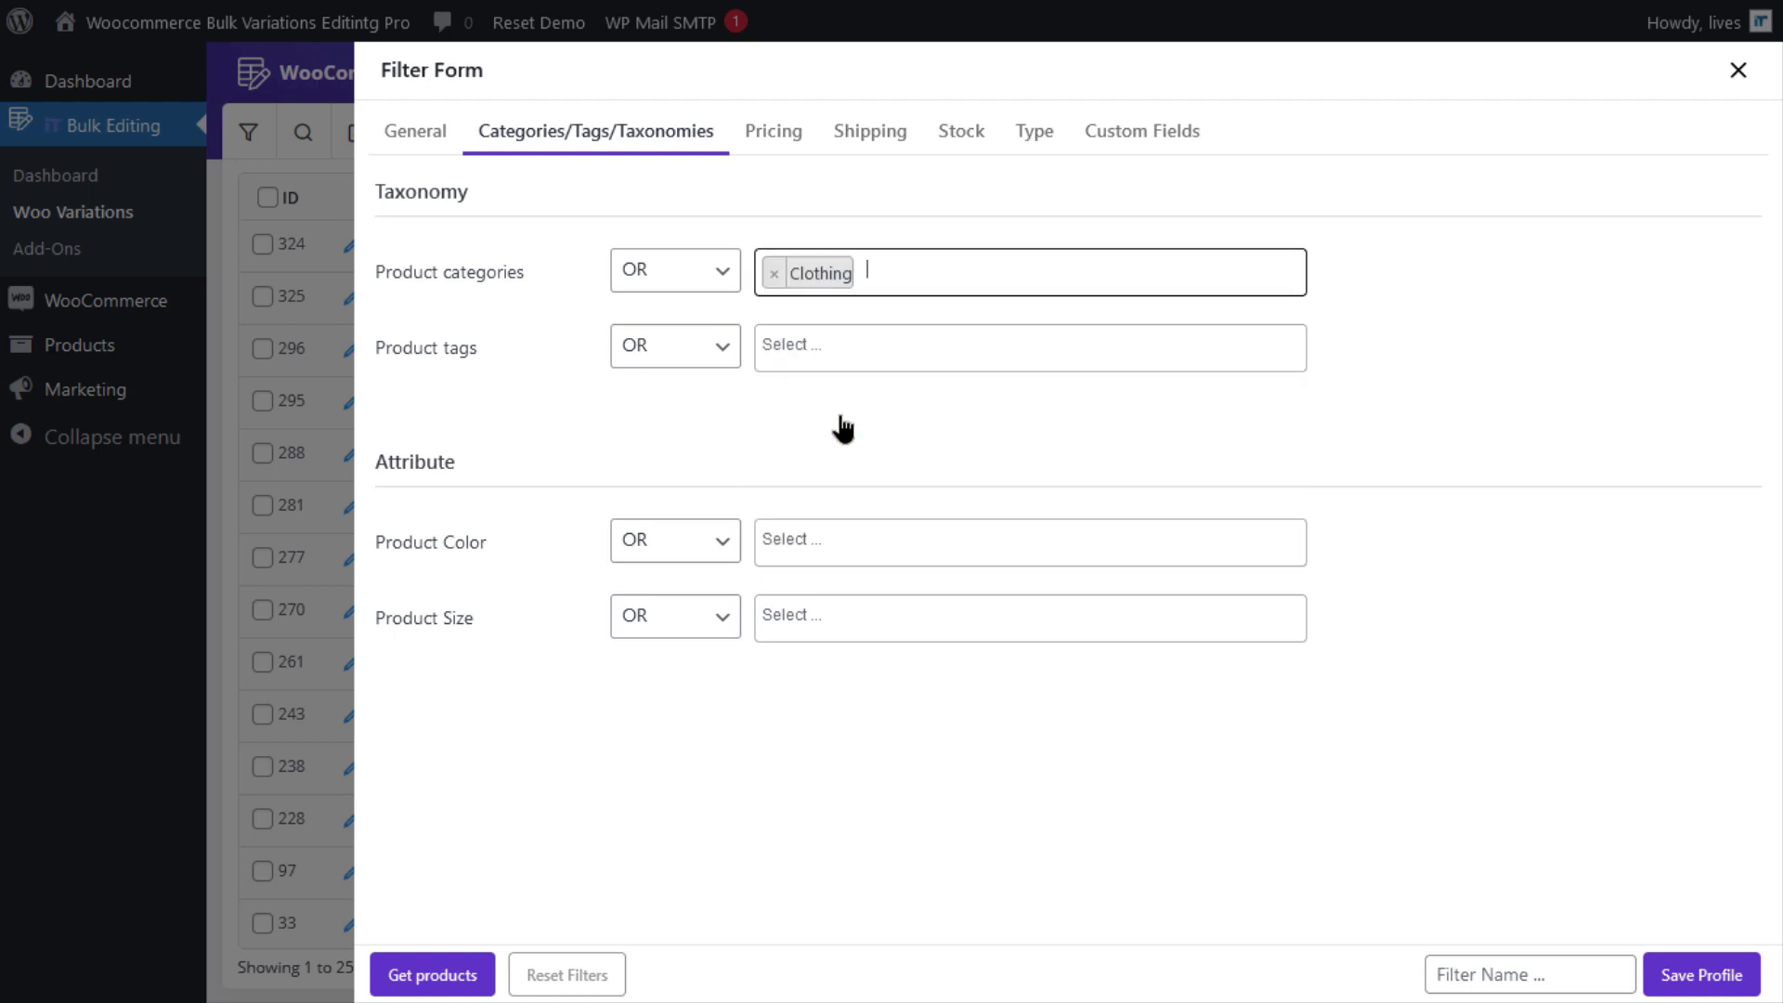
click(885, 545)
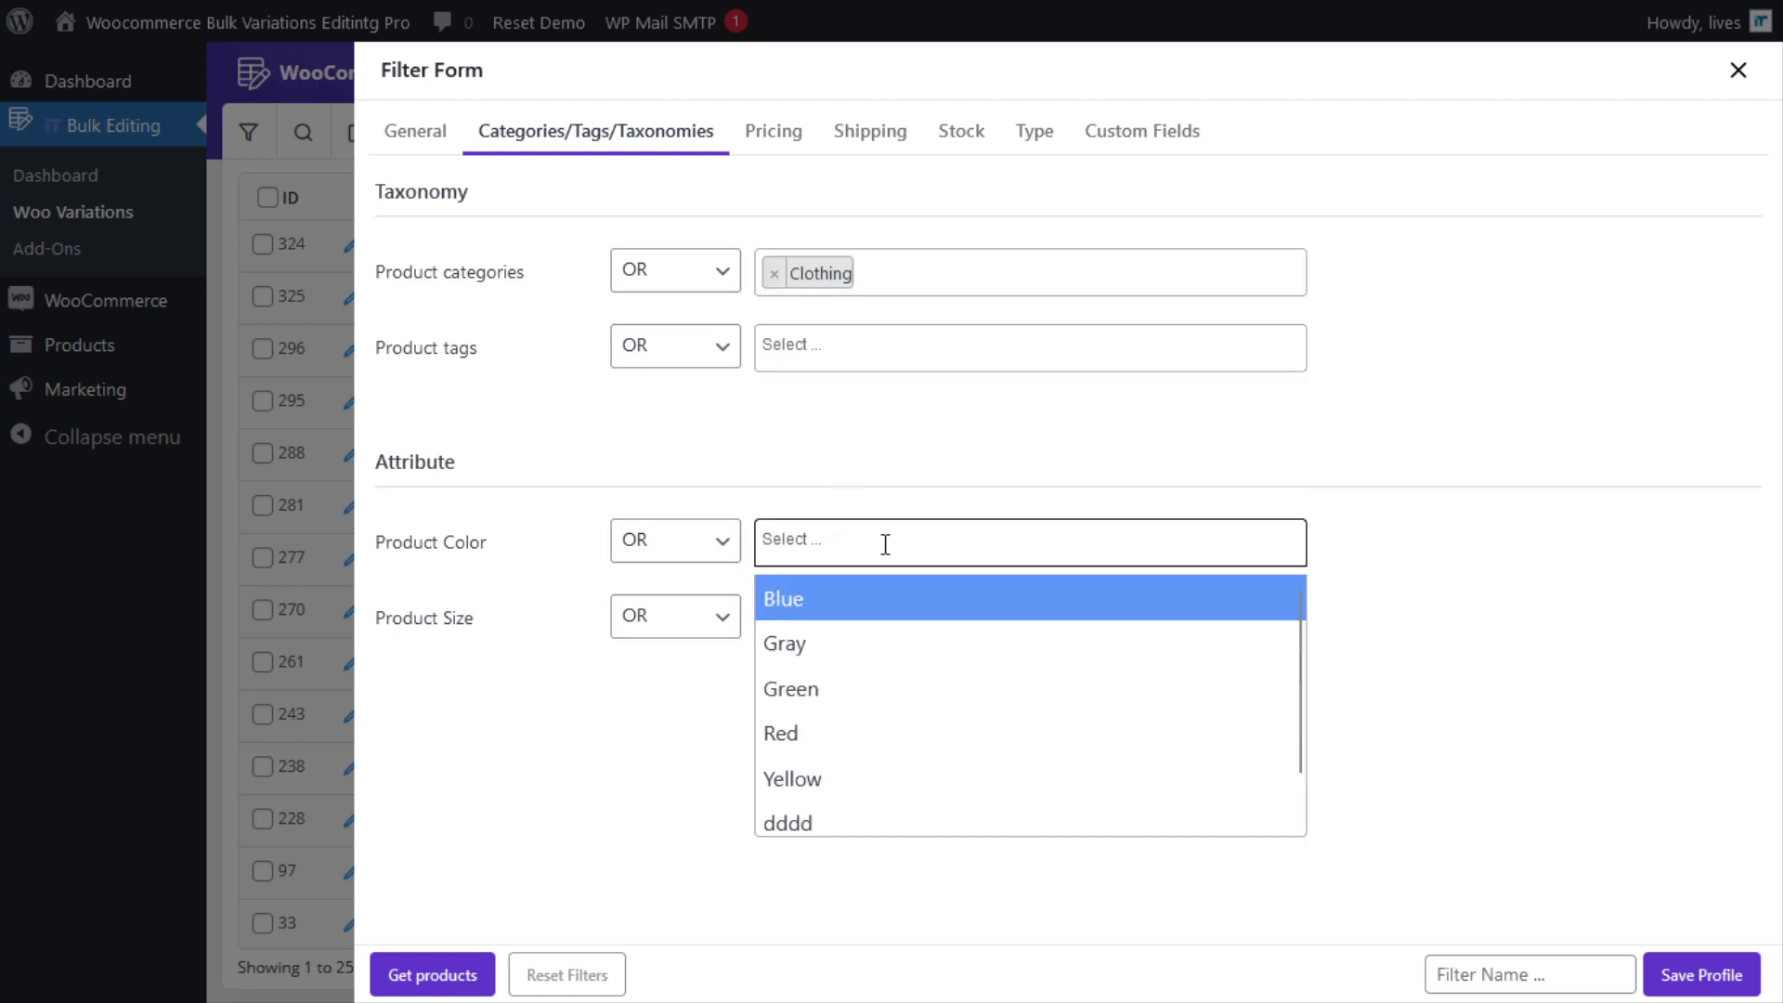
click(841, 602)
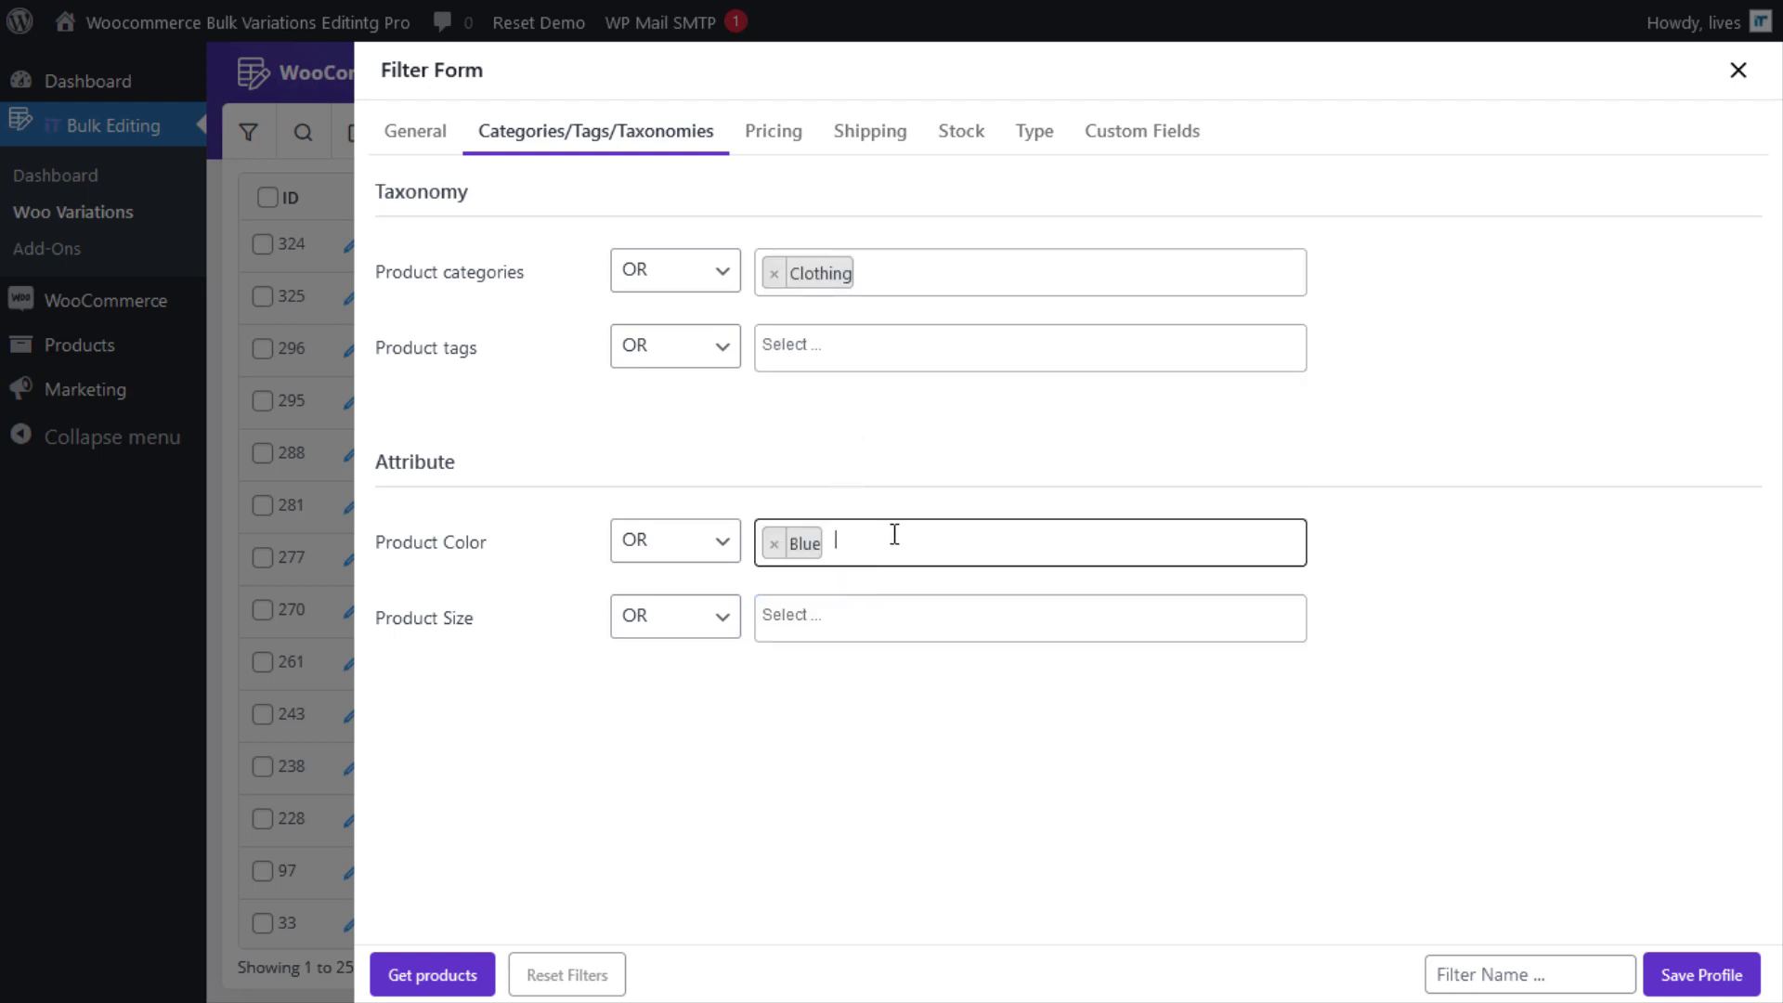
click(912, 542)
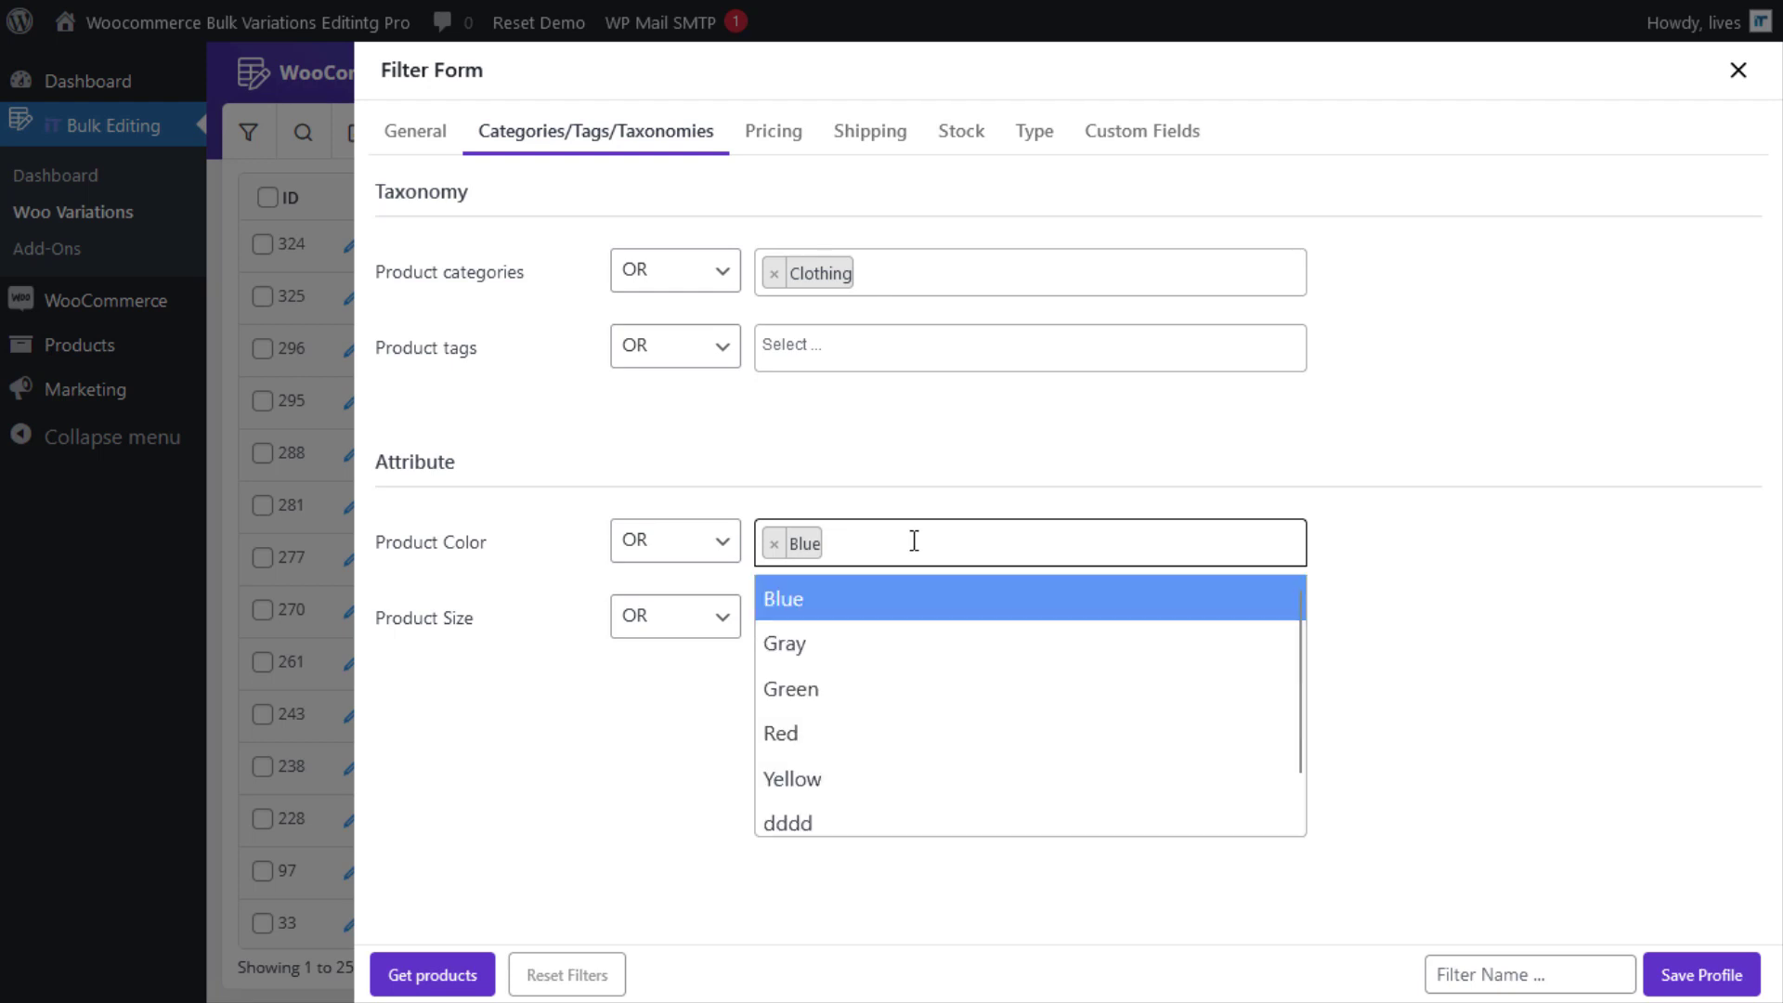
click(809, 749)
click(919, 618)
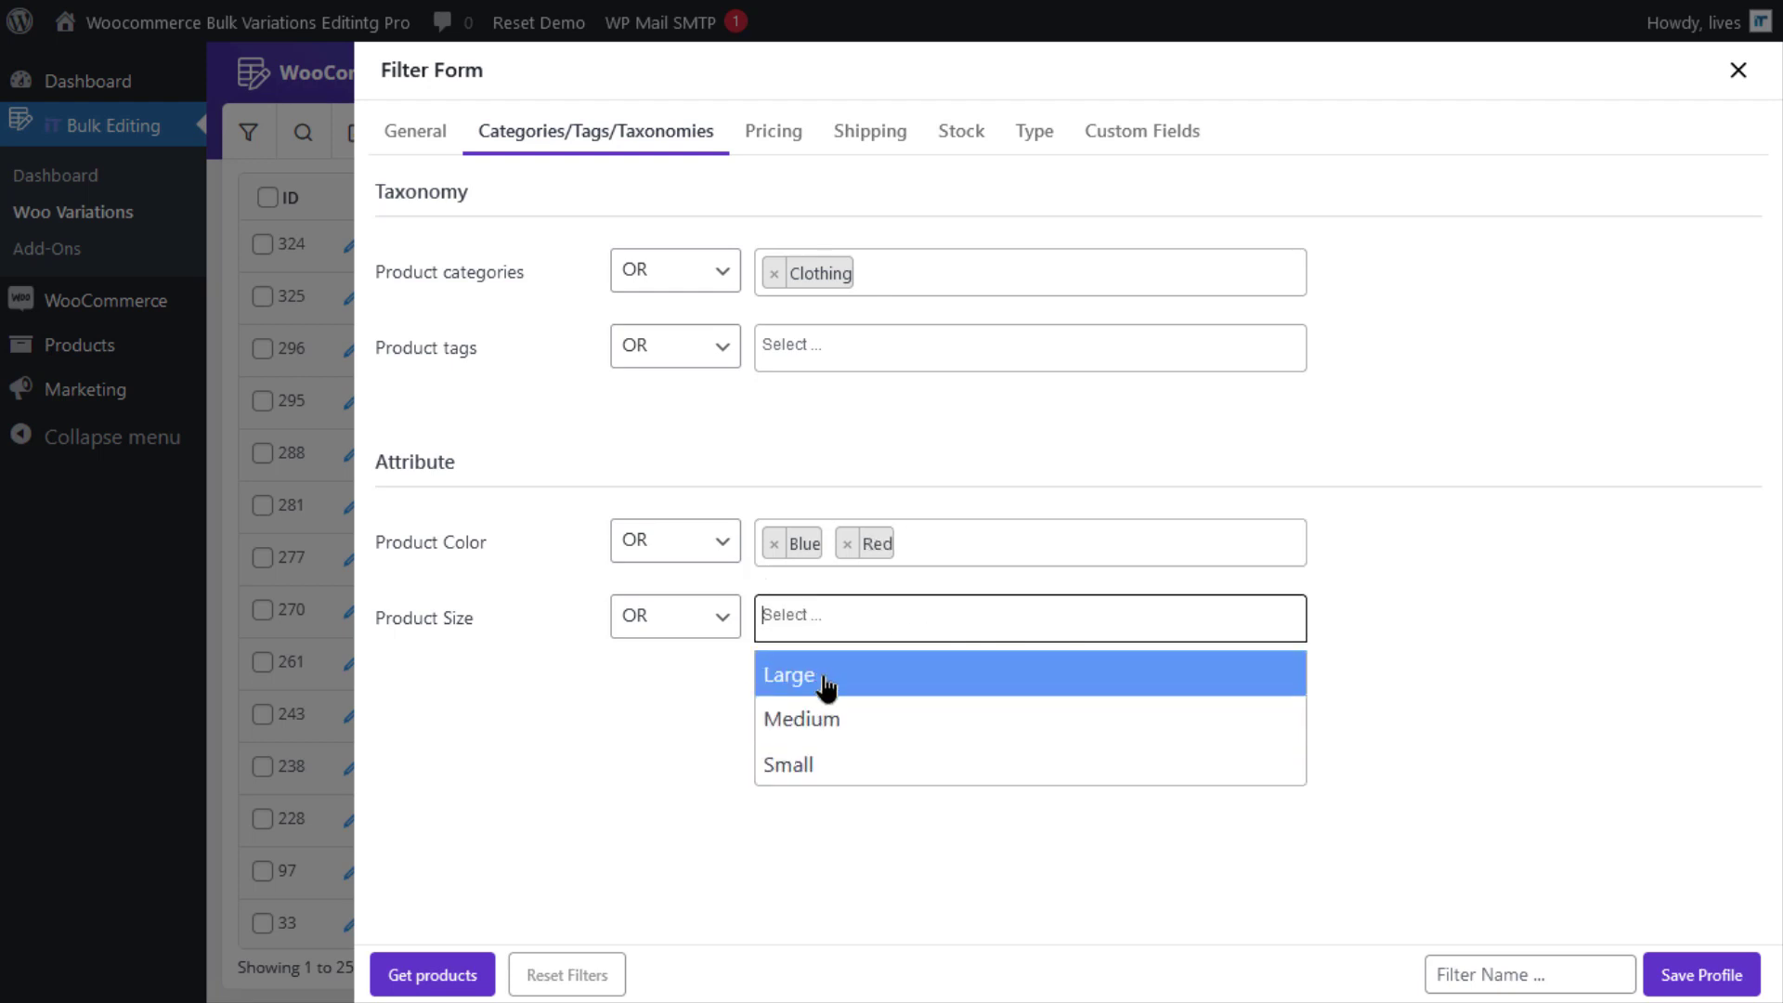
click(826, 683)
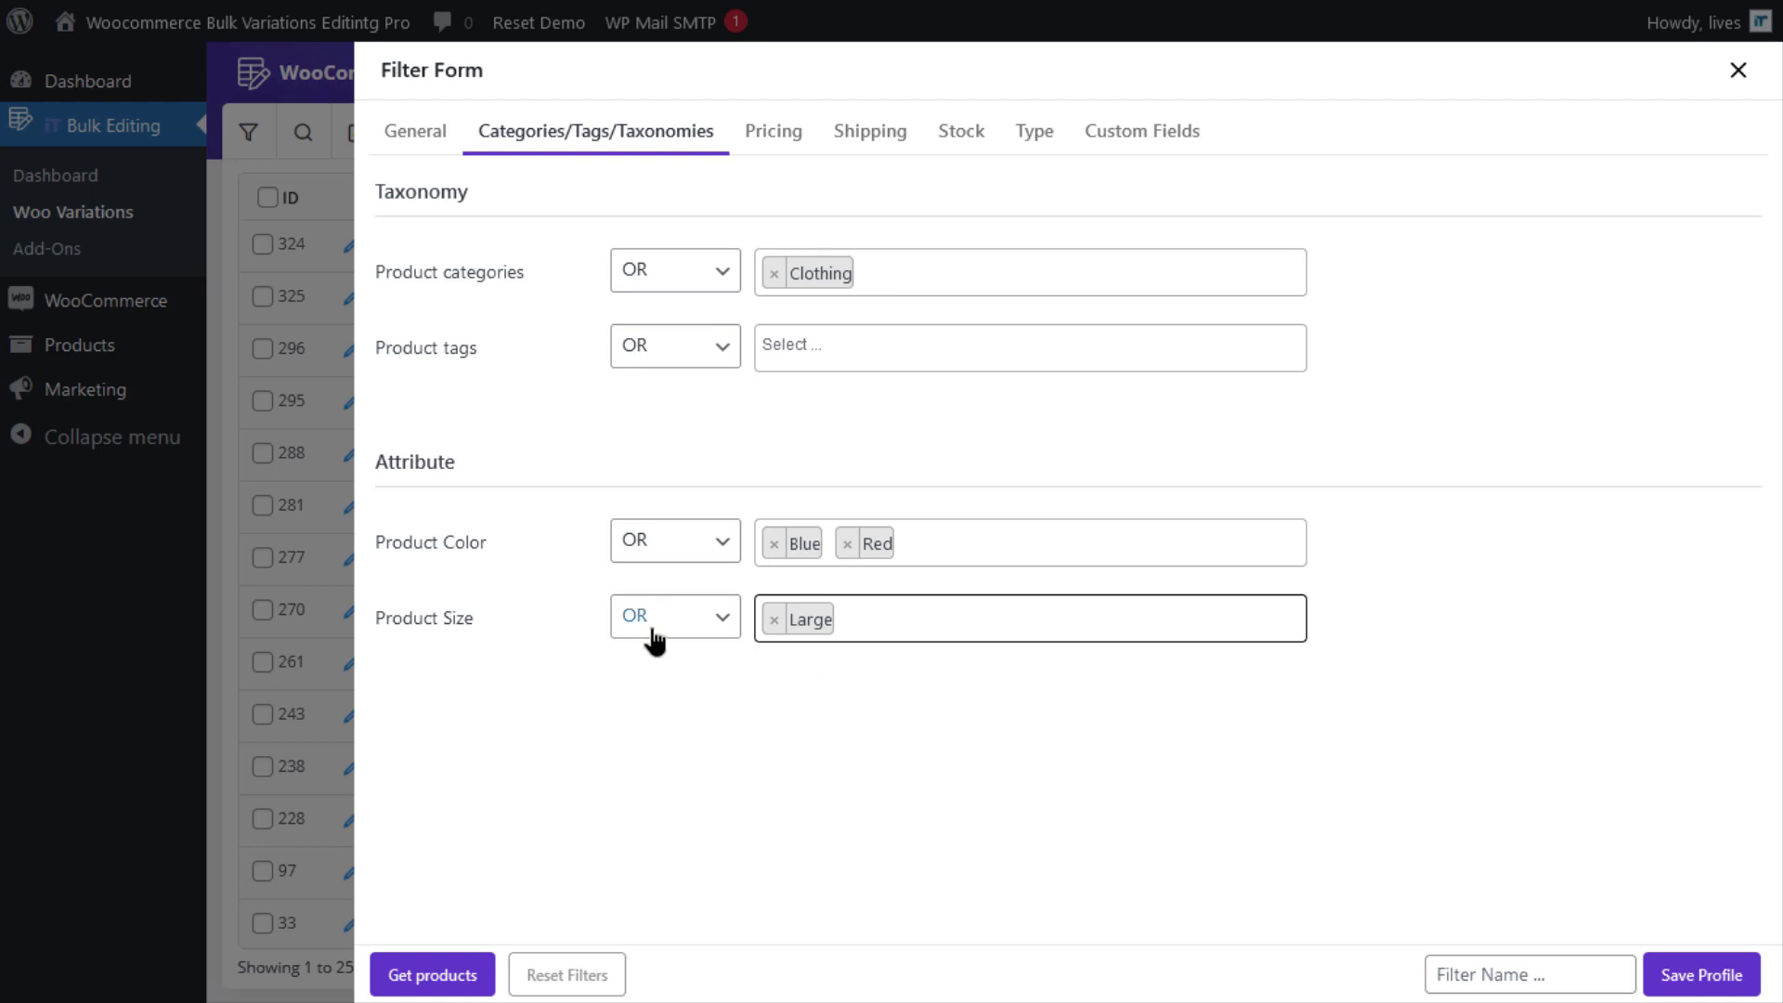
click(429, 975)
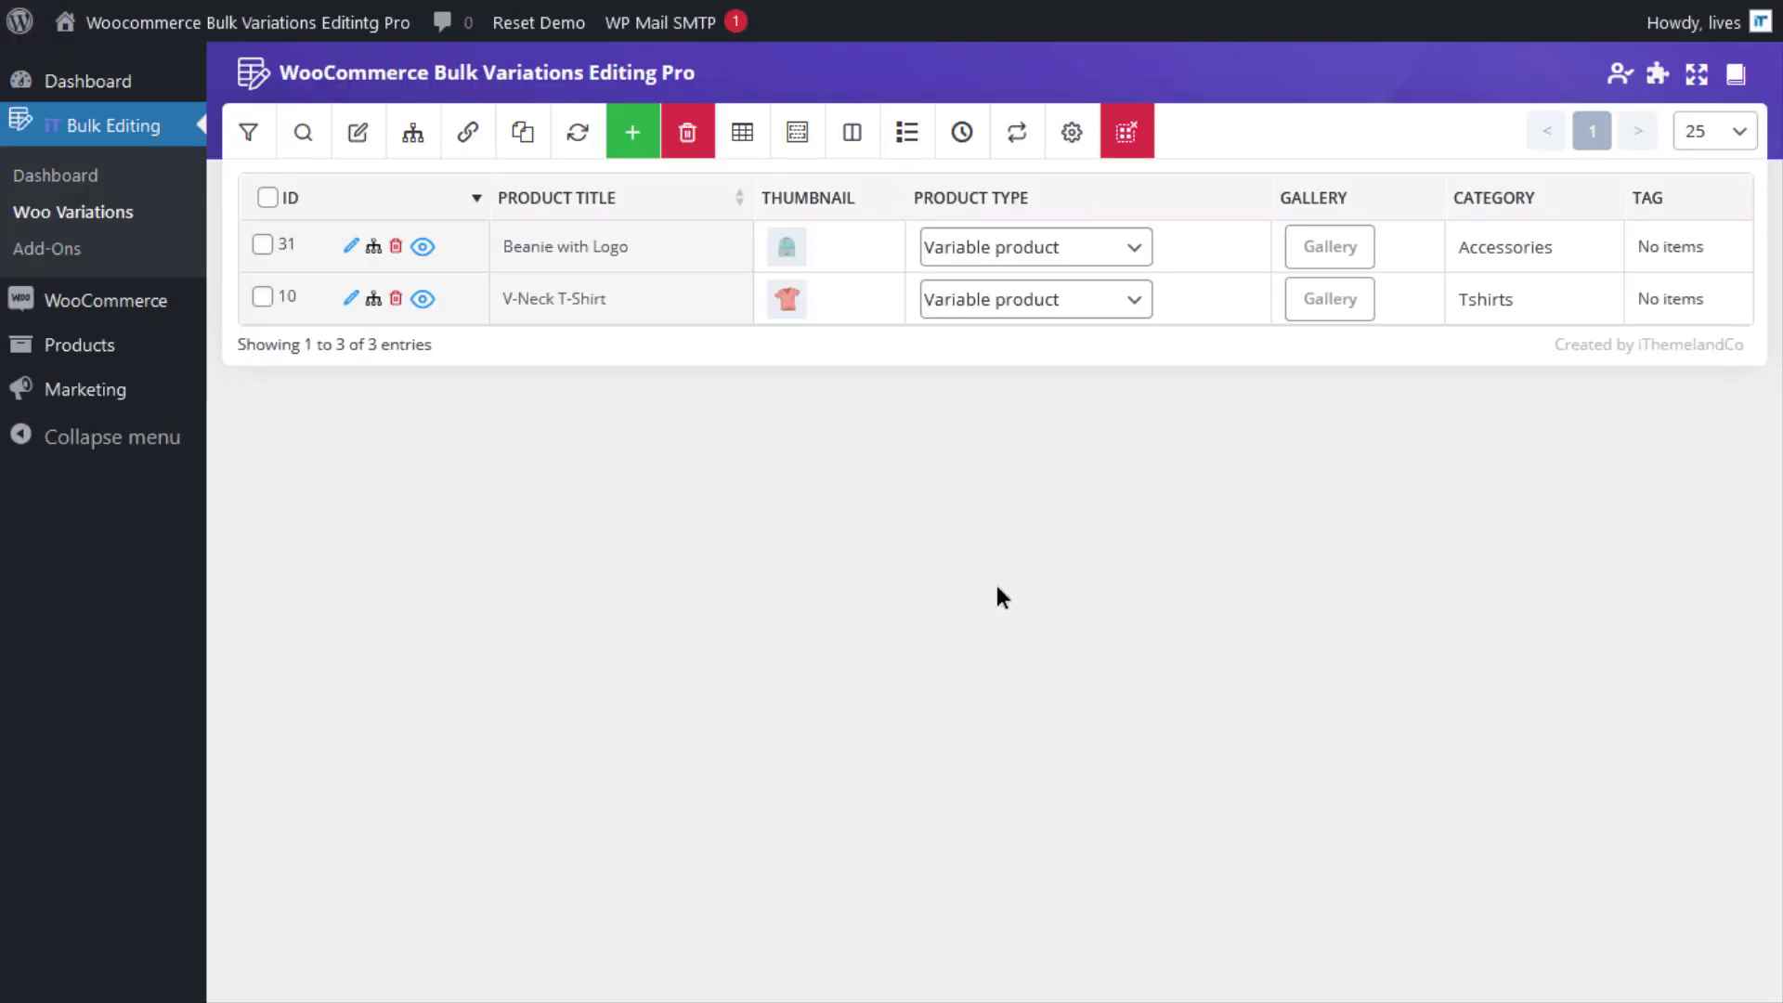
- Select V-Neck T-Shirt and Beanie with Logo and open Manage Variations for both
click(263, 296)
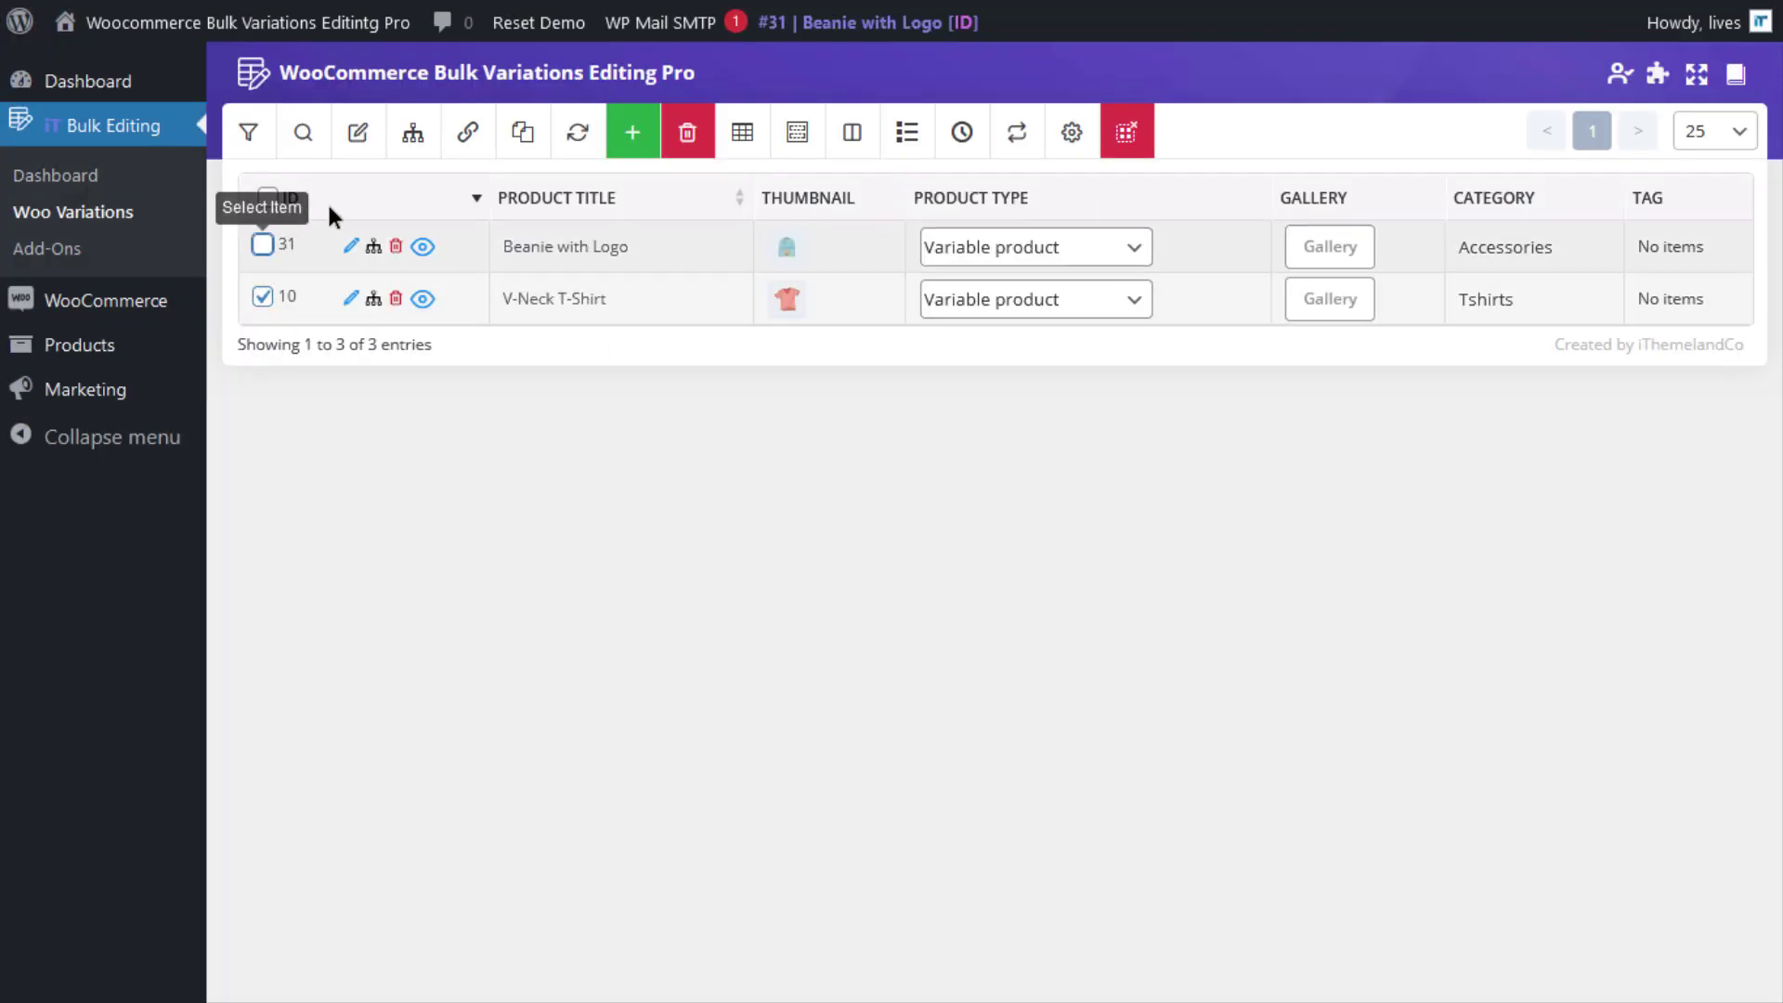
click(263, 244)
click(412, 134)
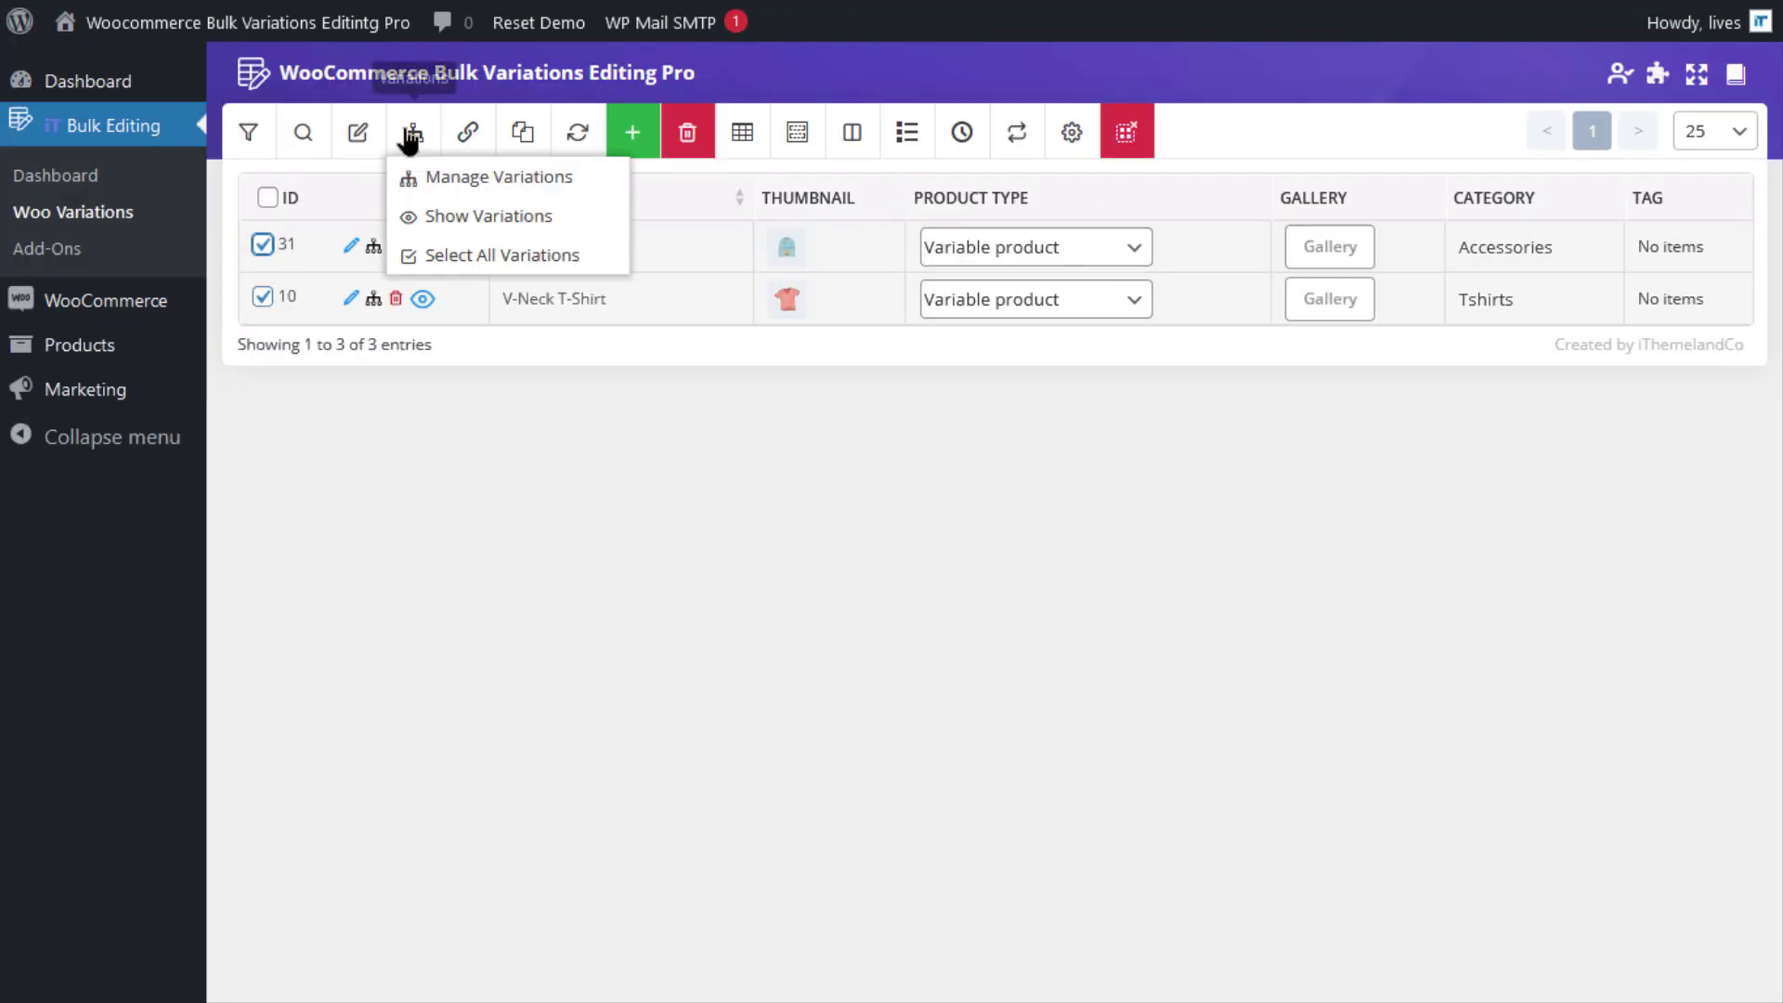
click(437, 179)
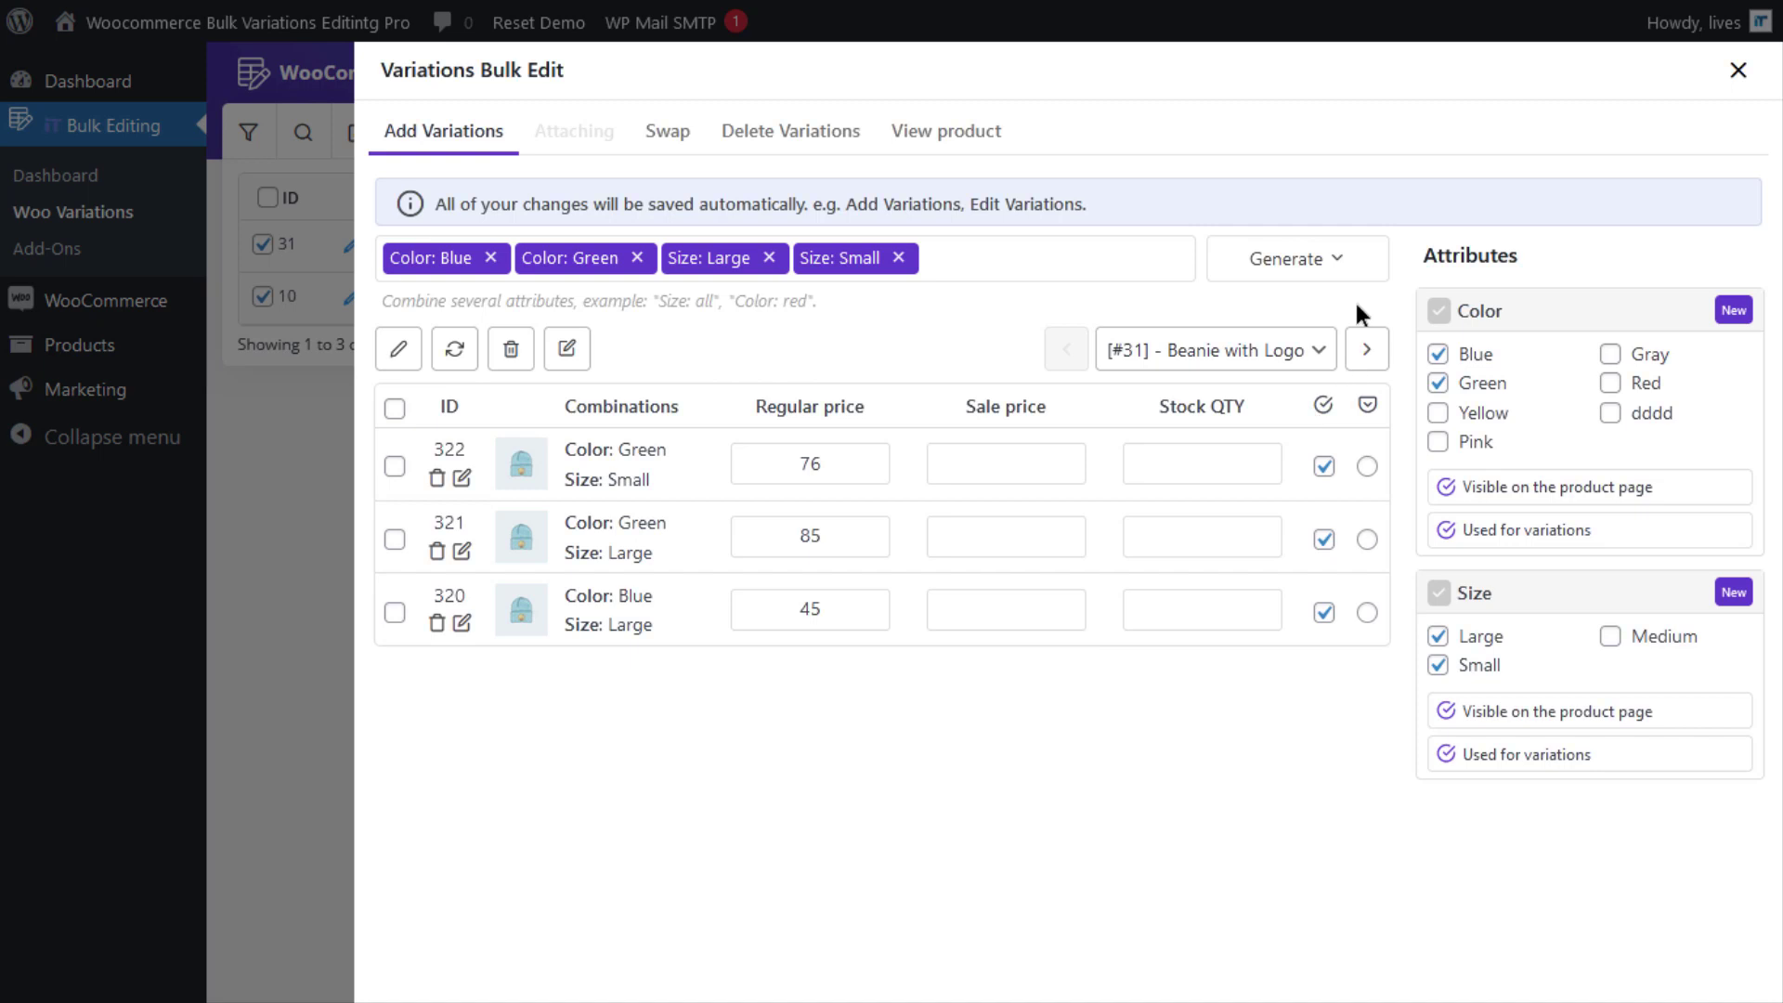
- Load the V-Neck T-Shirt's variations and open bulk actions for its Green variation (ID 25)
click(1369, 350)
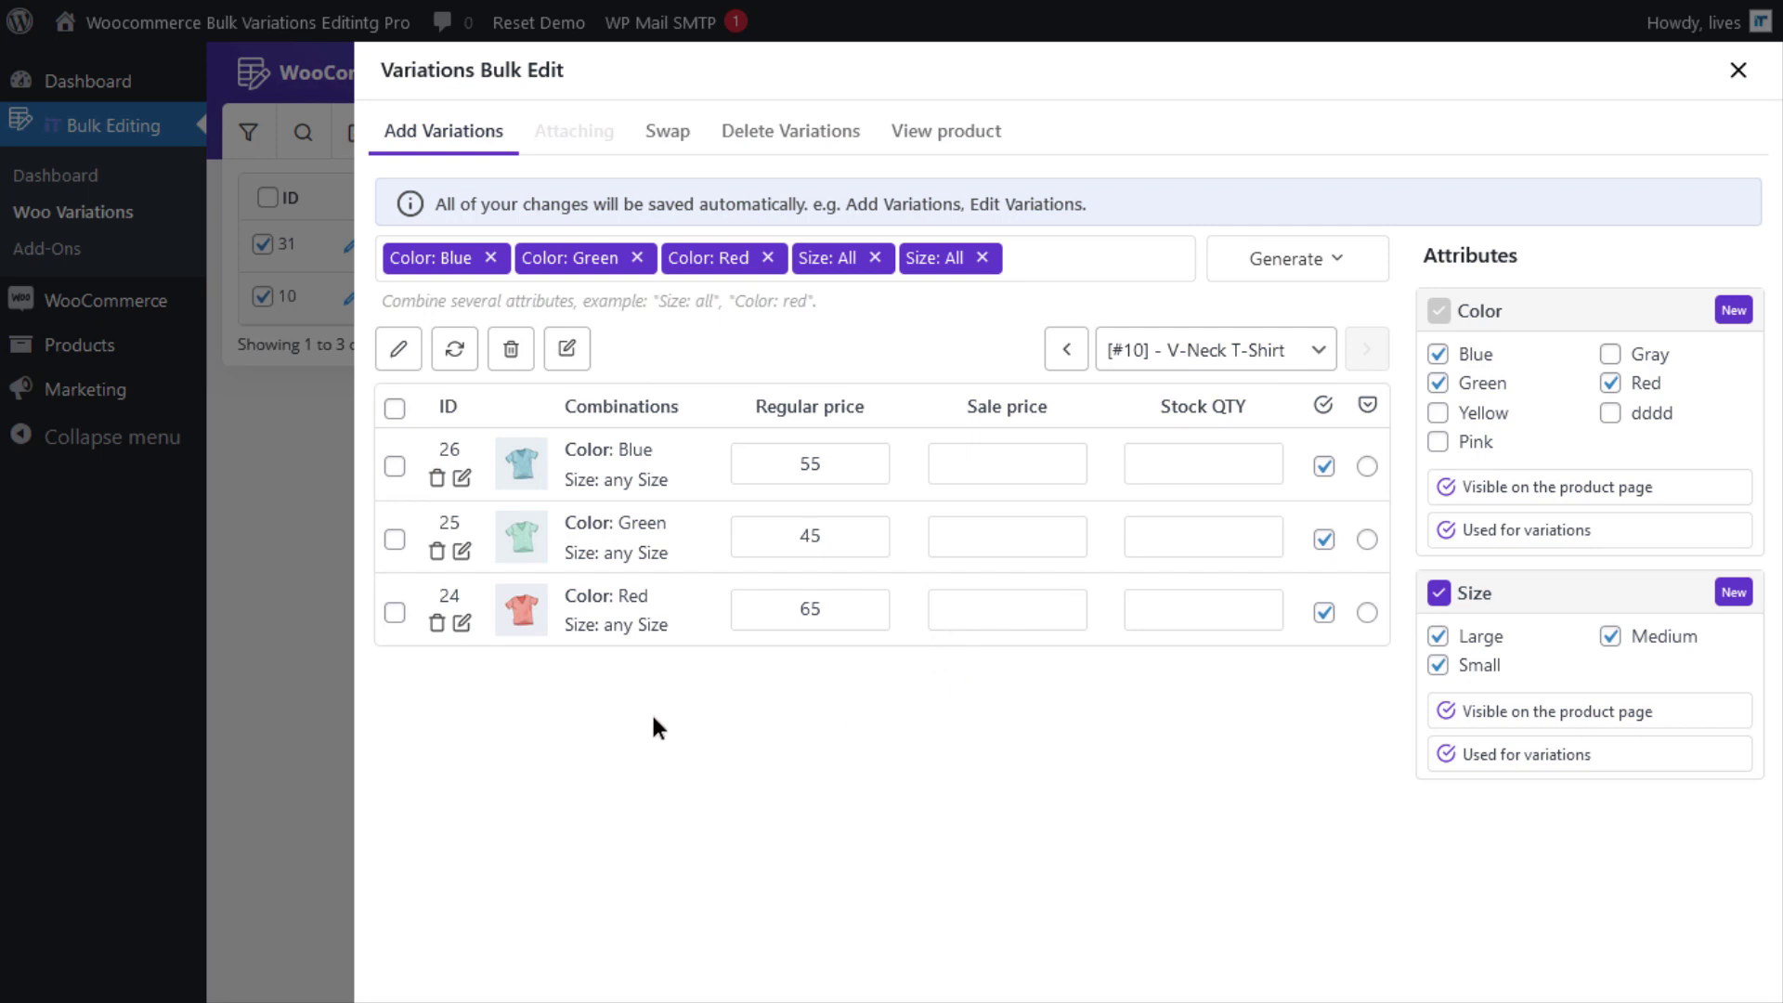
click(461, 551)
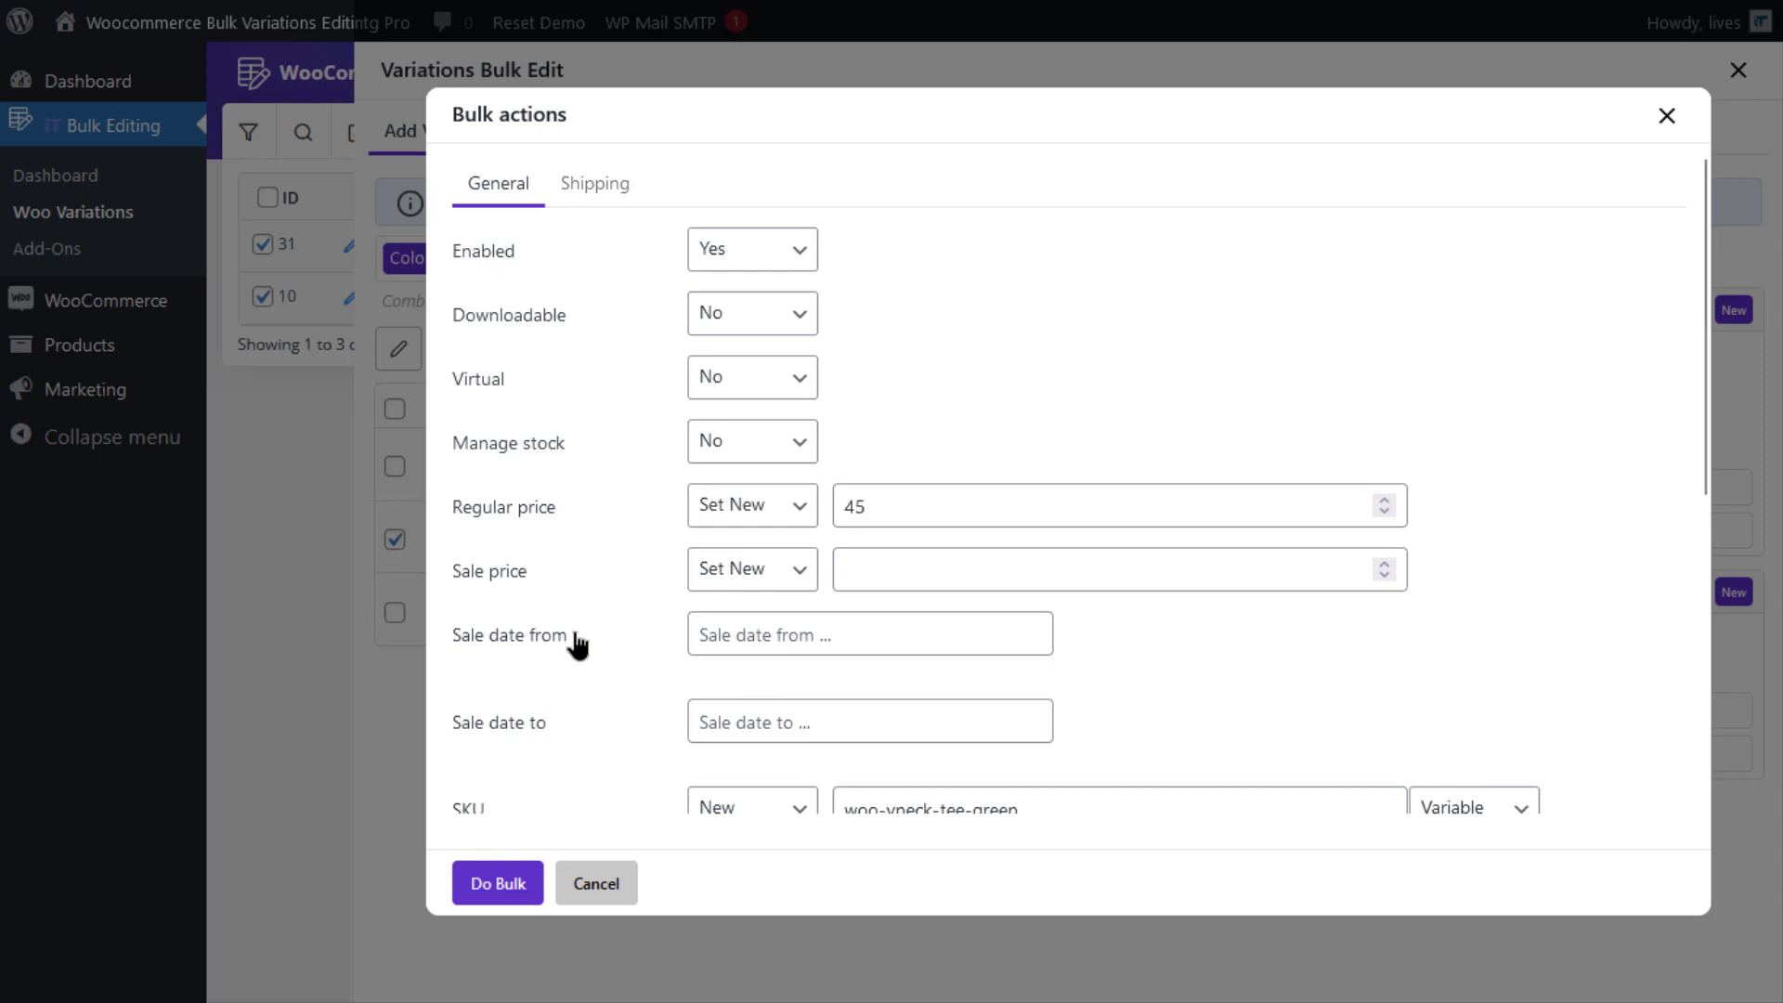
- Set the Green variation's sale price to decrease by 25% from the regular price
click(776, 571)
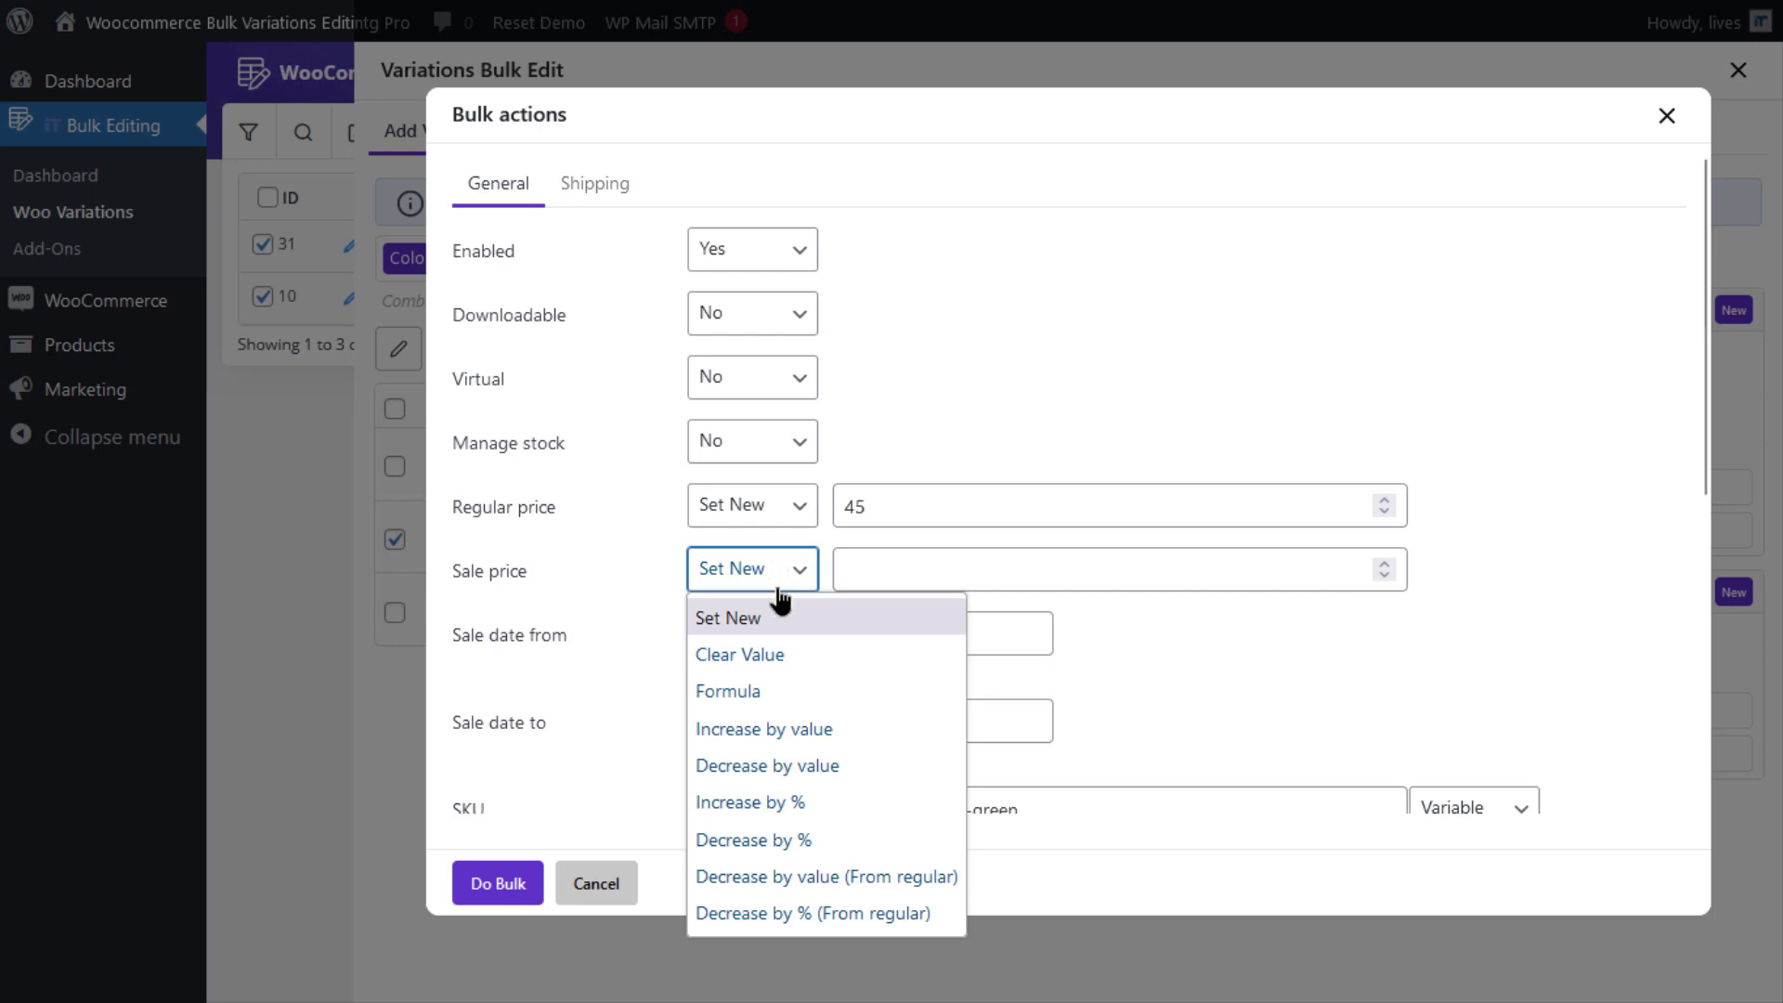
click(816, 914)
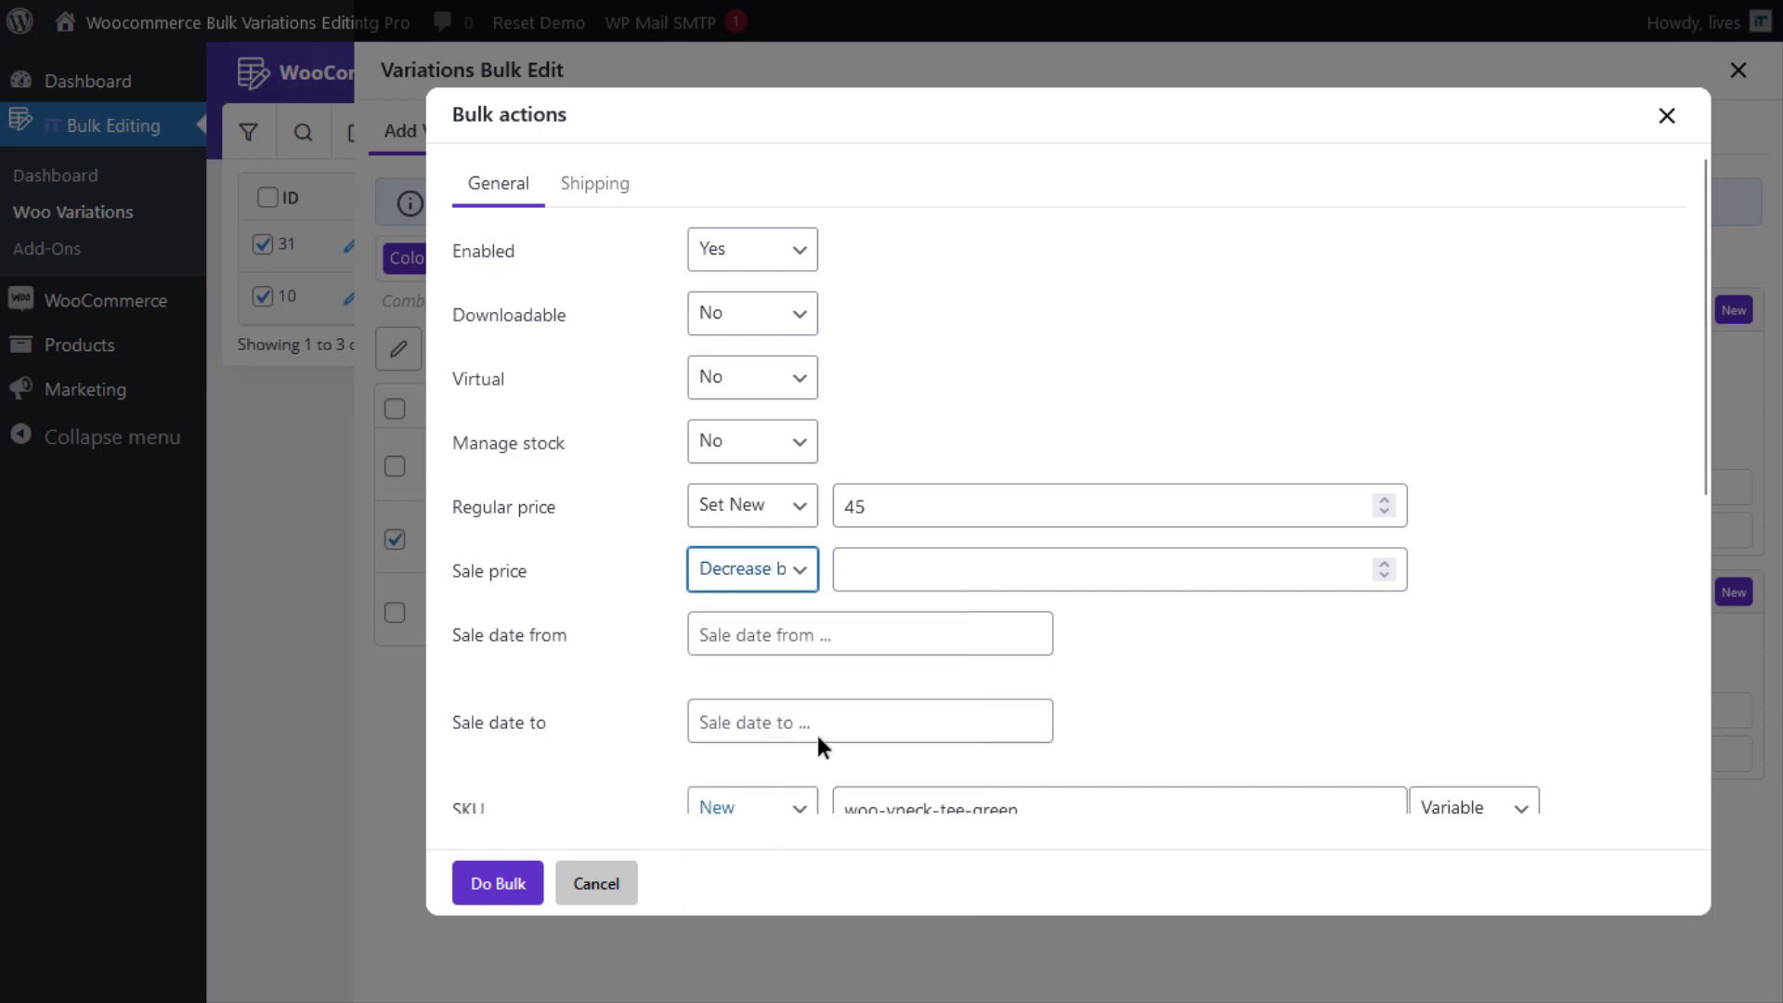
click(945, 566)
text(25)
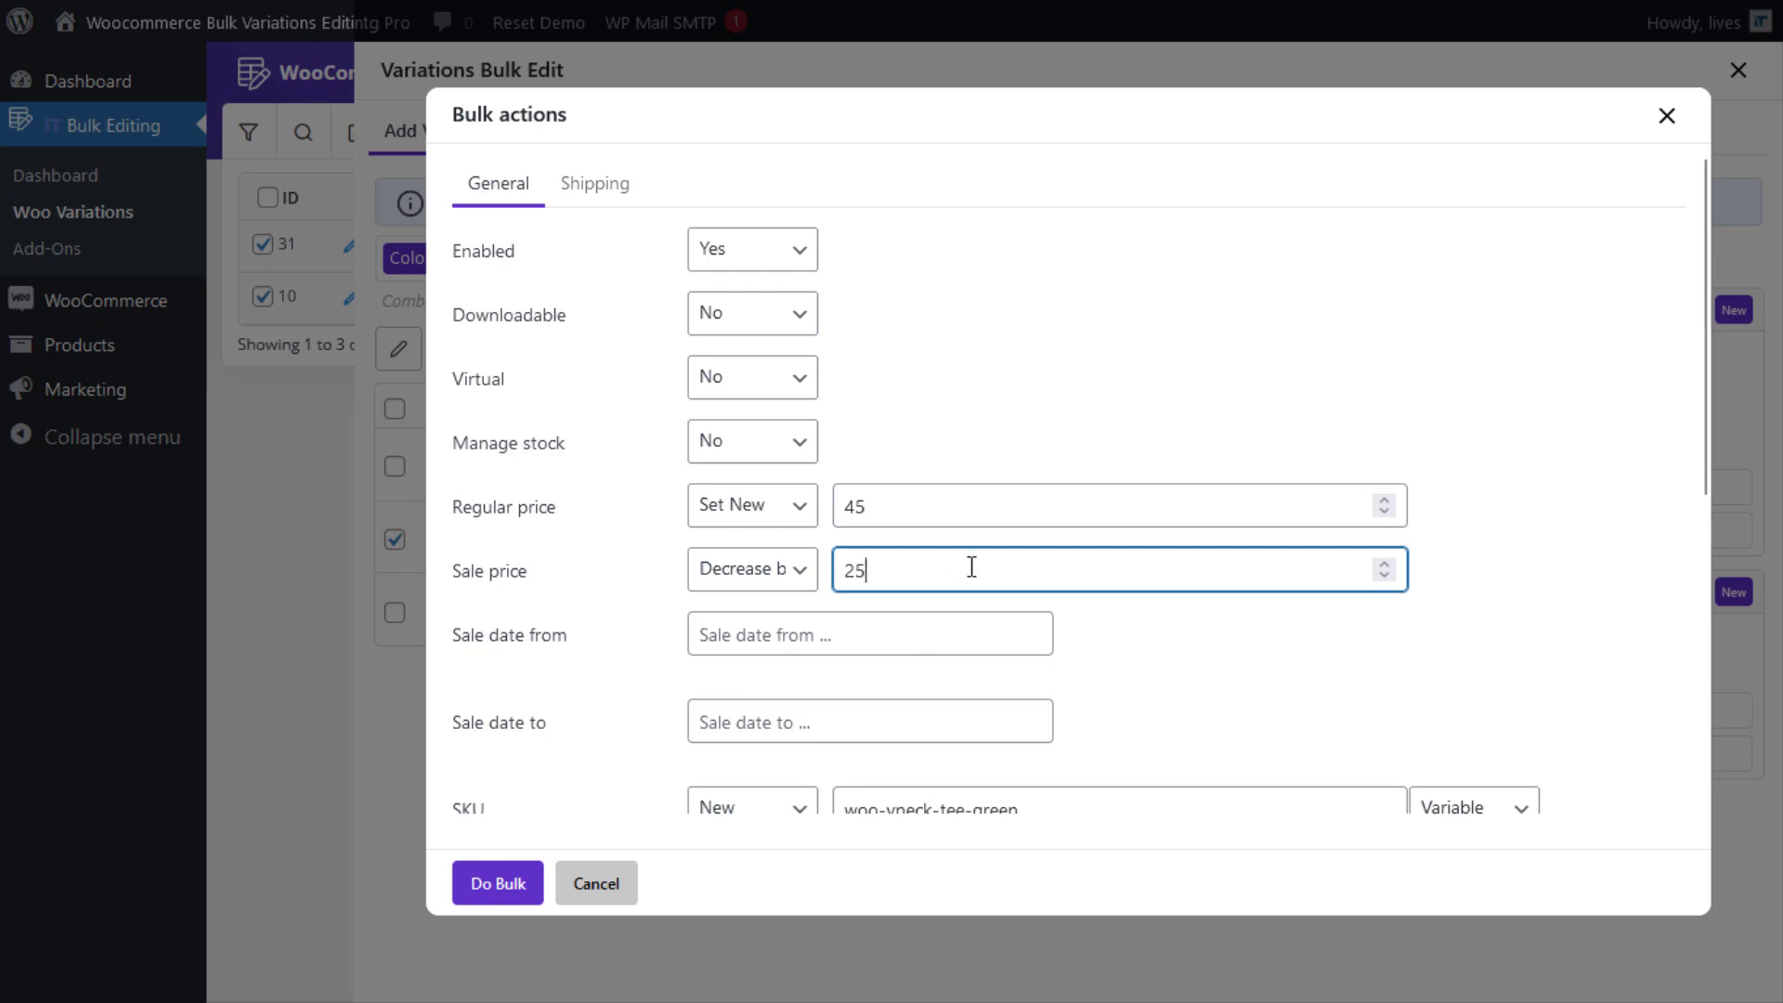
- Schedule the sale from 2023/11/23 to 2023/11/25 and apply it, giving sale price 33.75
click(785, 637)
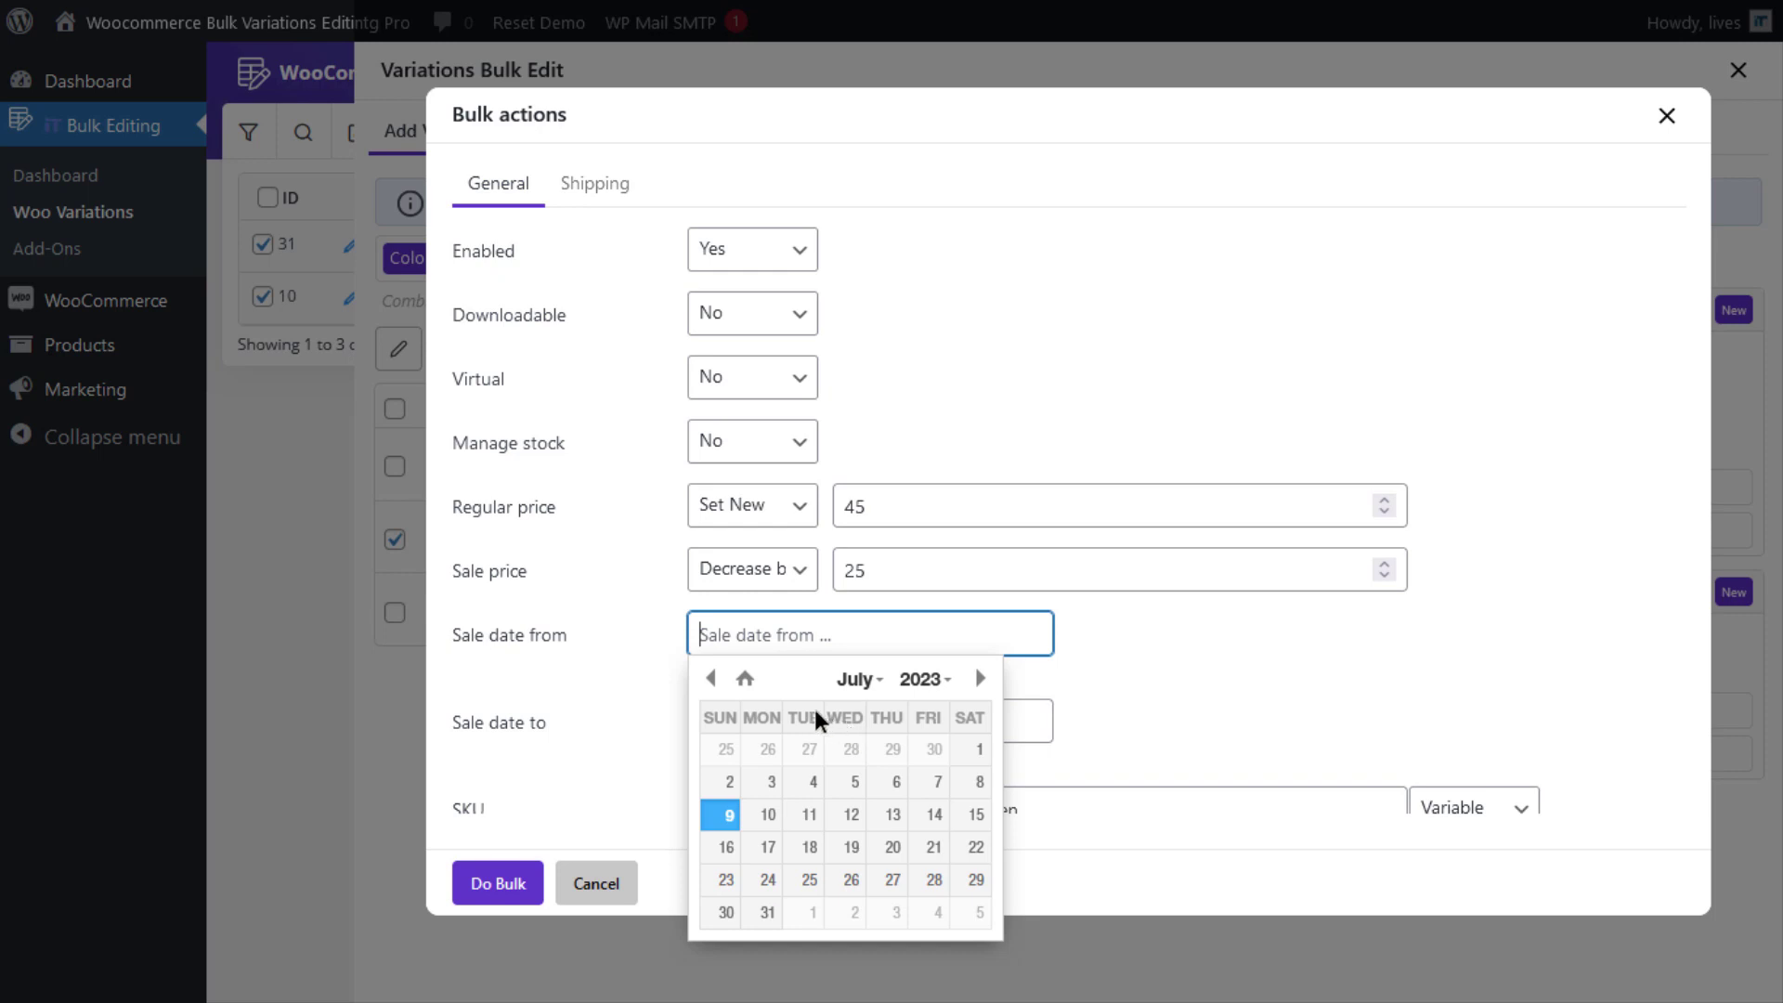
click(854, 682)
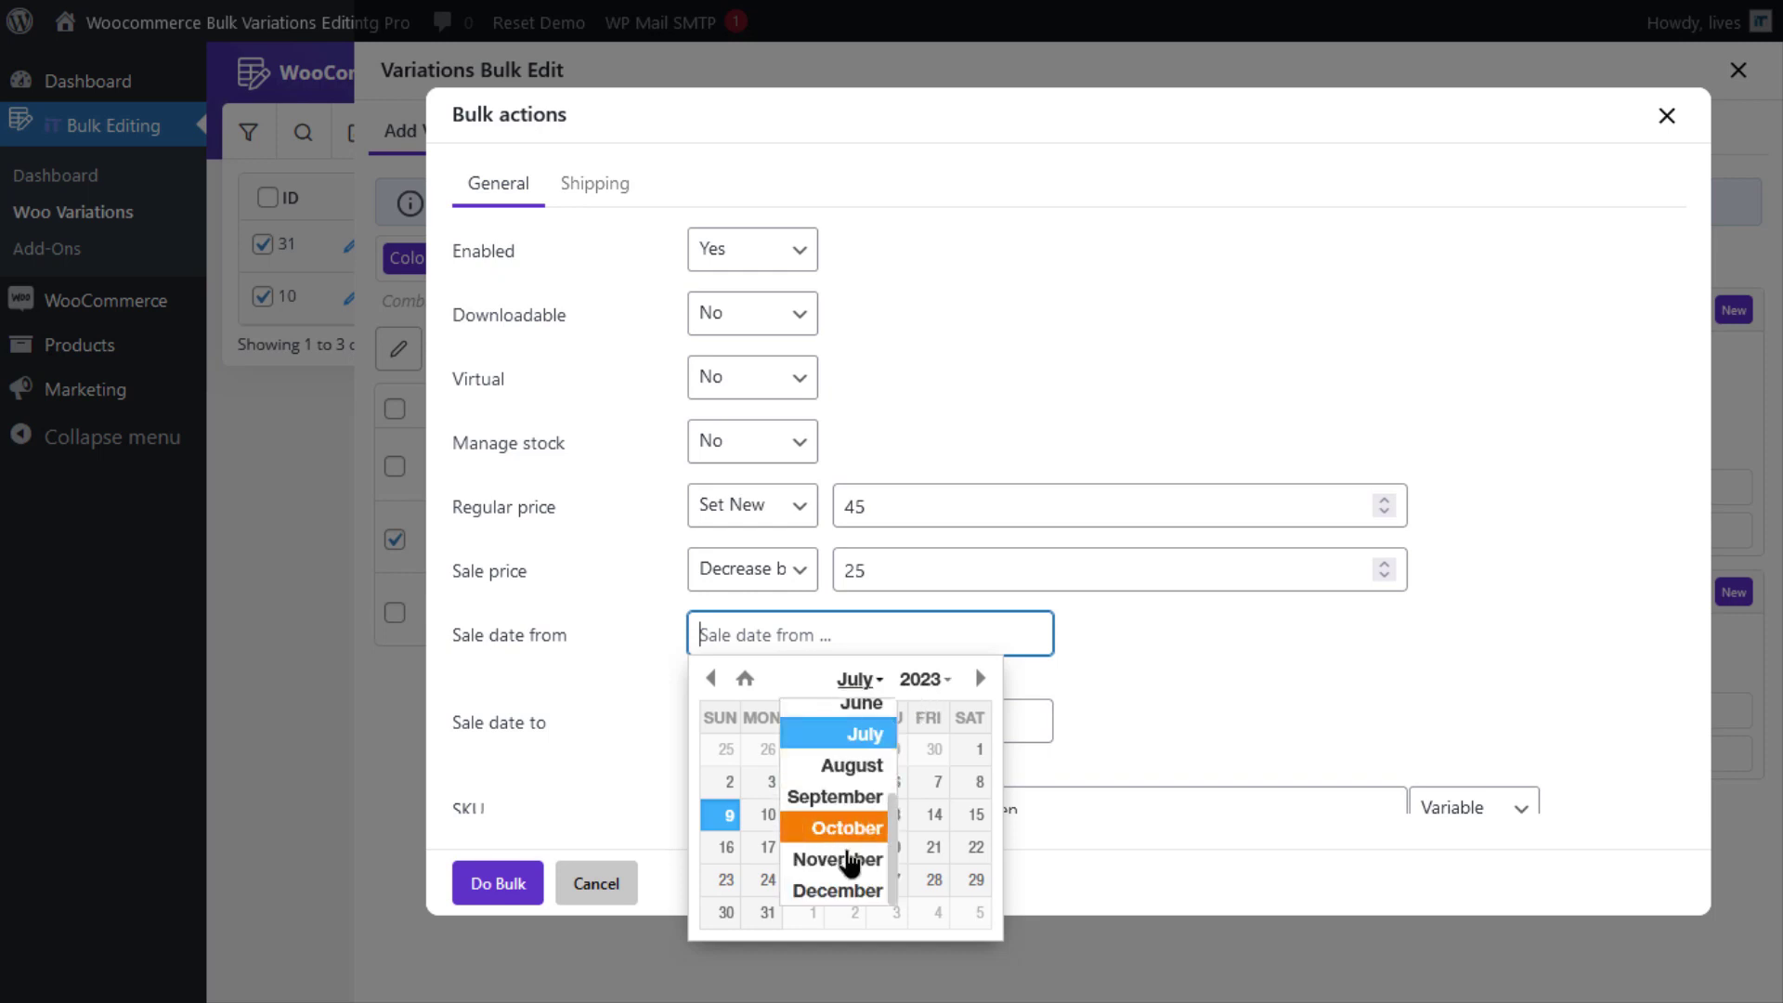
click(845, 857)
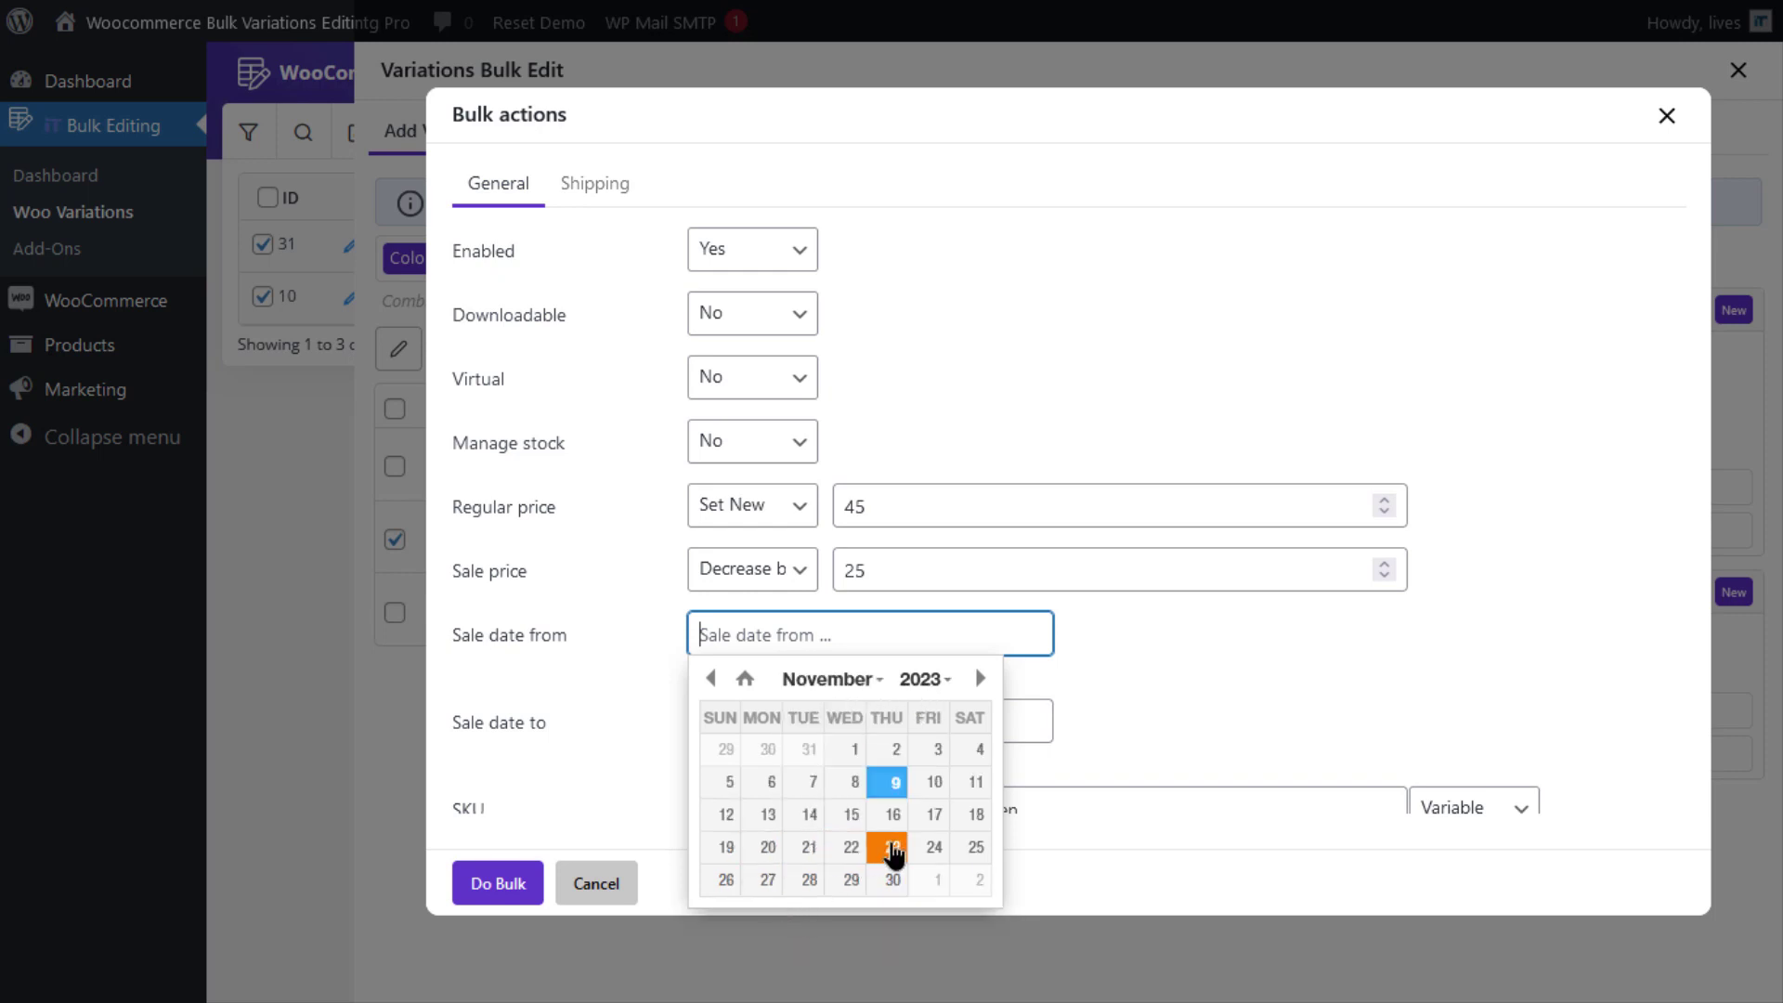
click(893, 848)
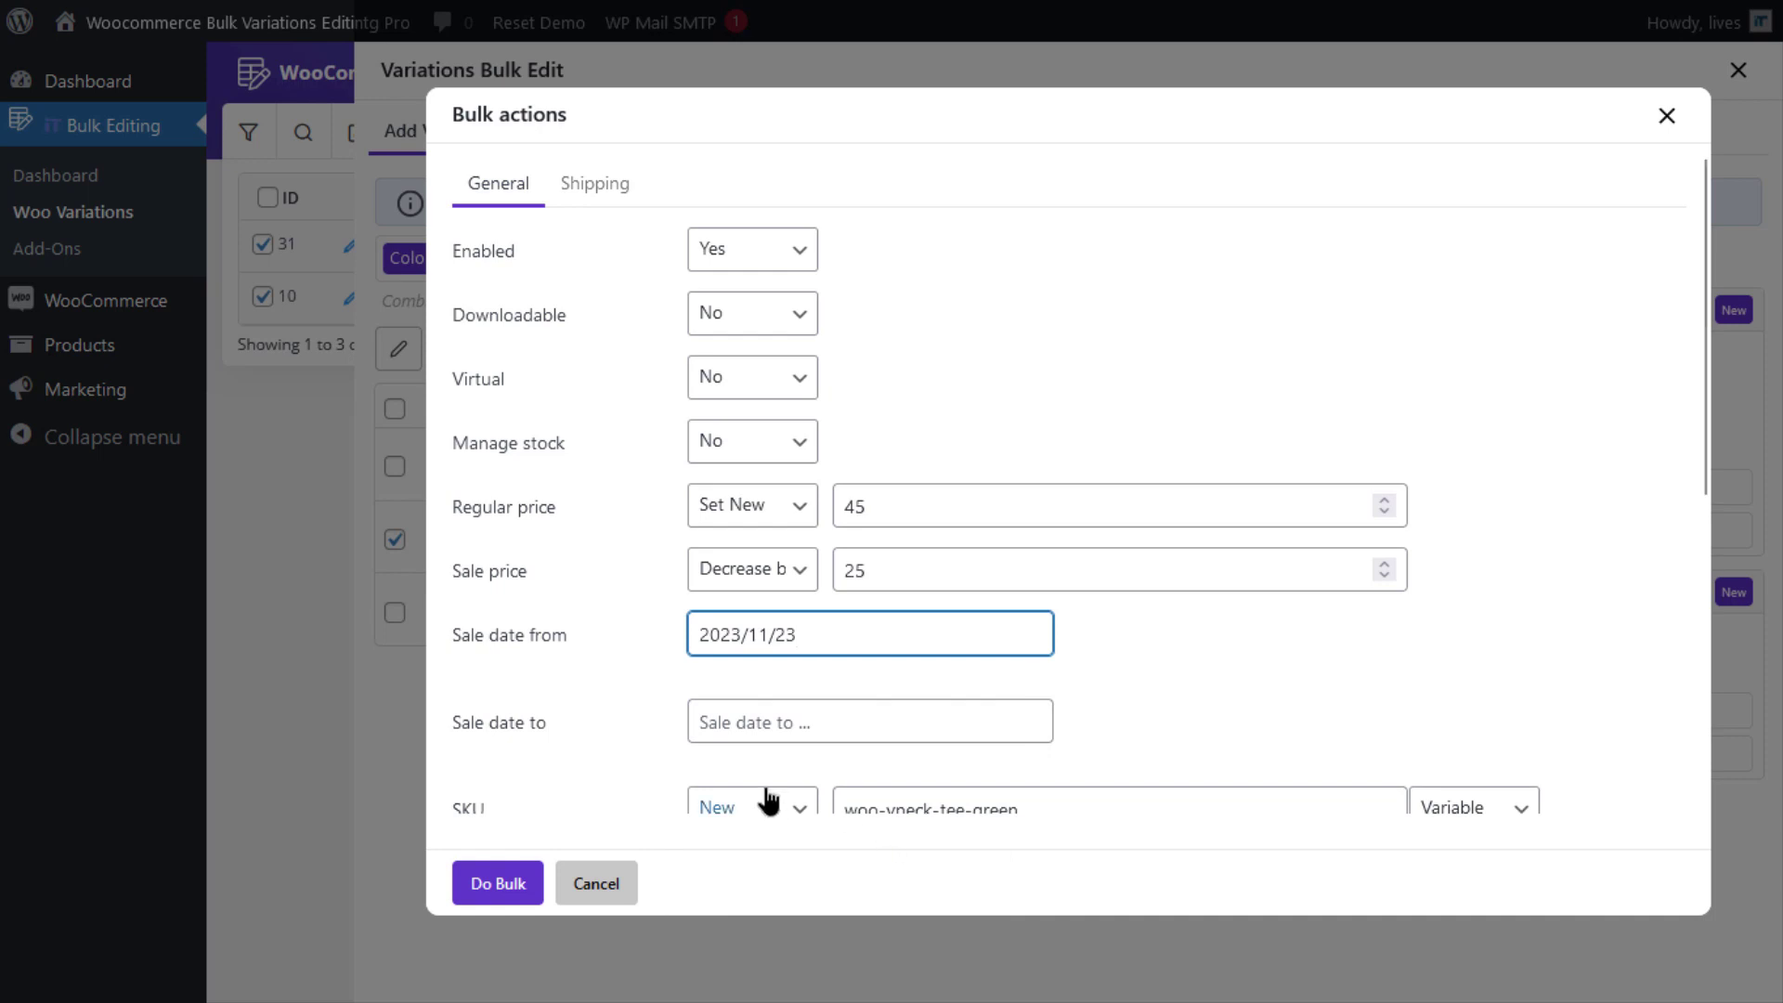
click(810, 728)
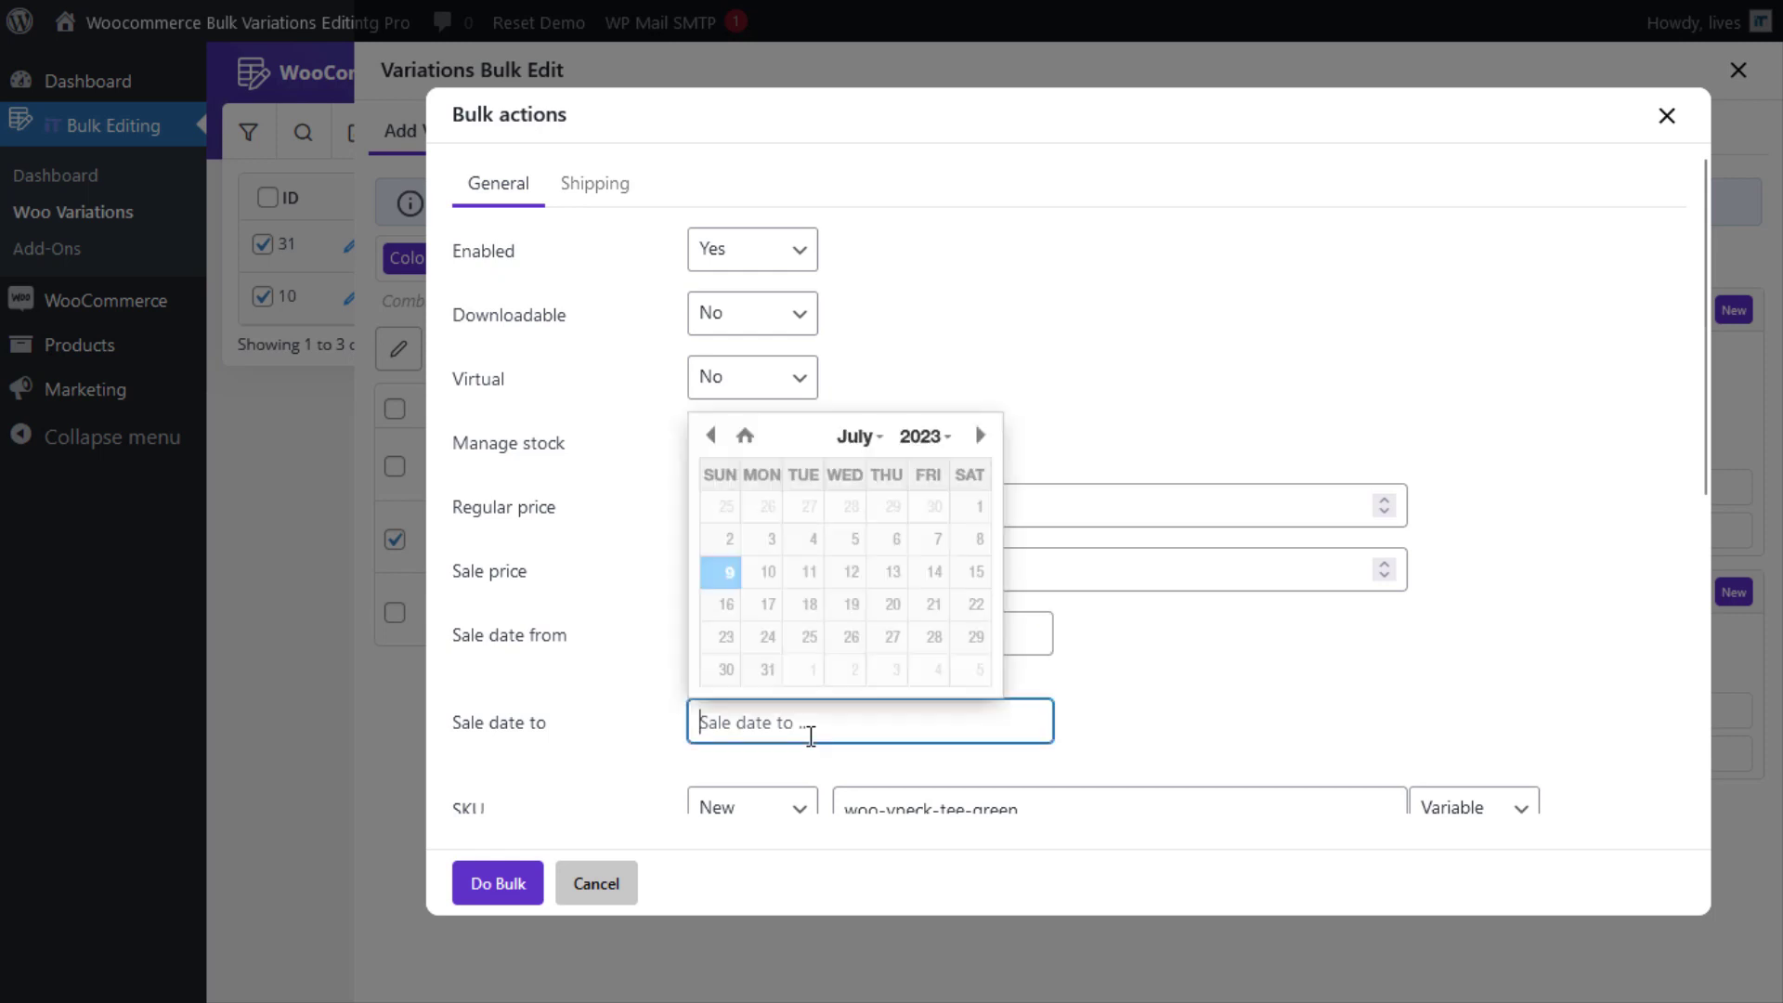
click(876, 445)
click(827, 619)
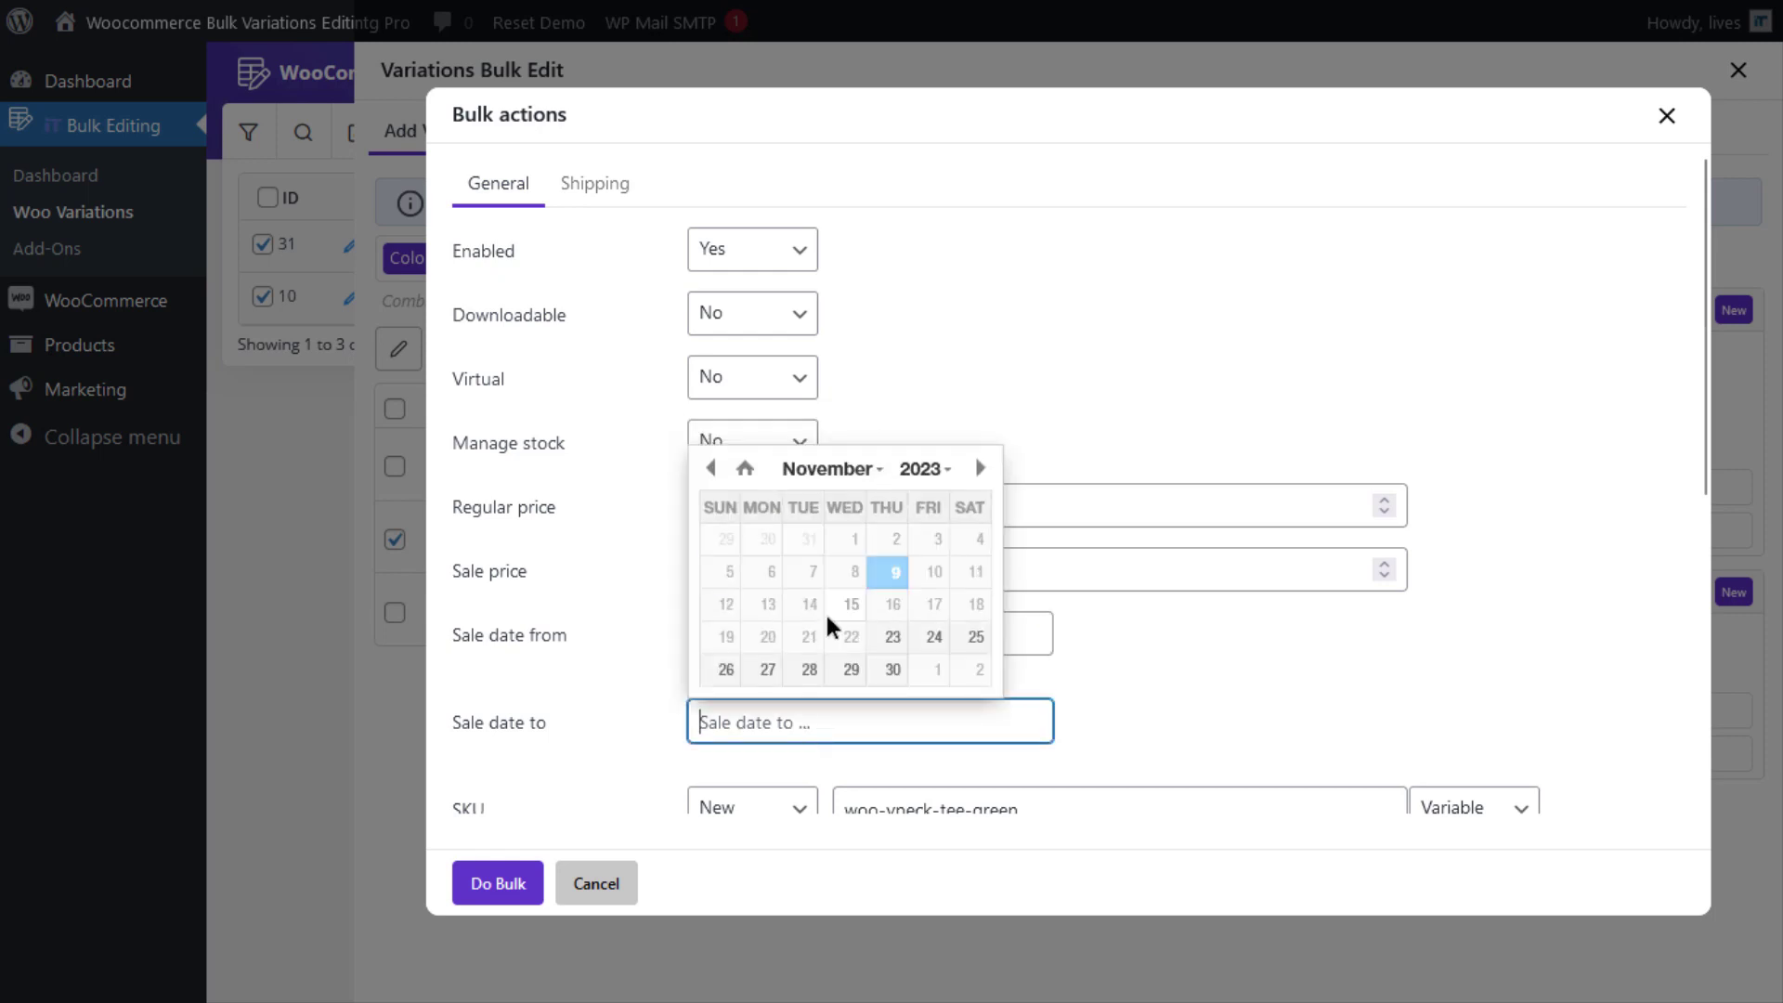
click(975, 637)
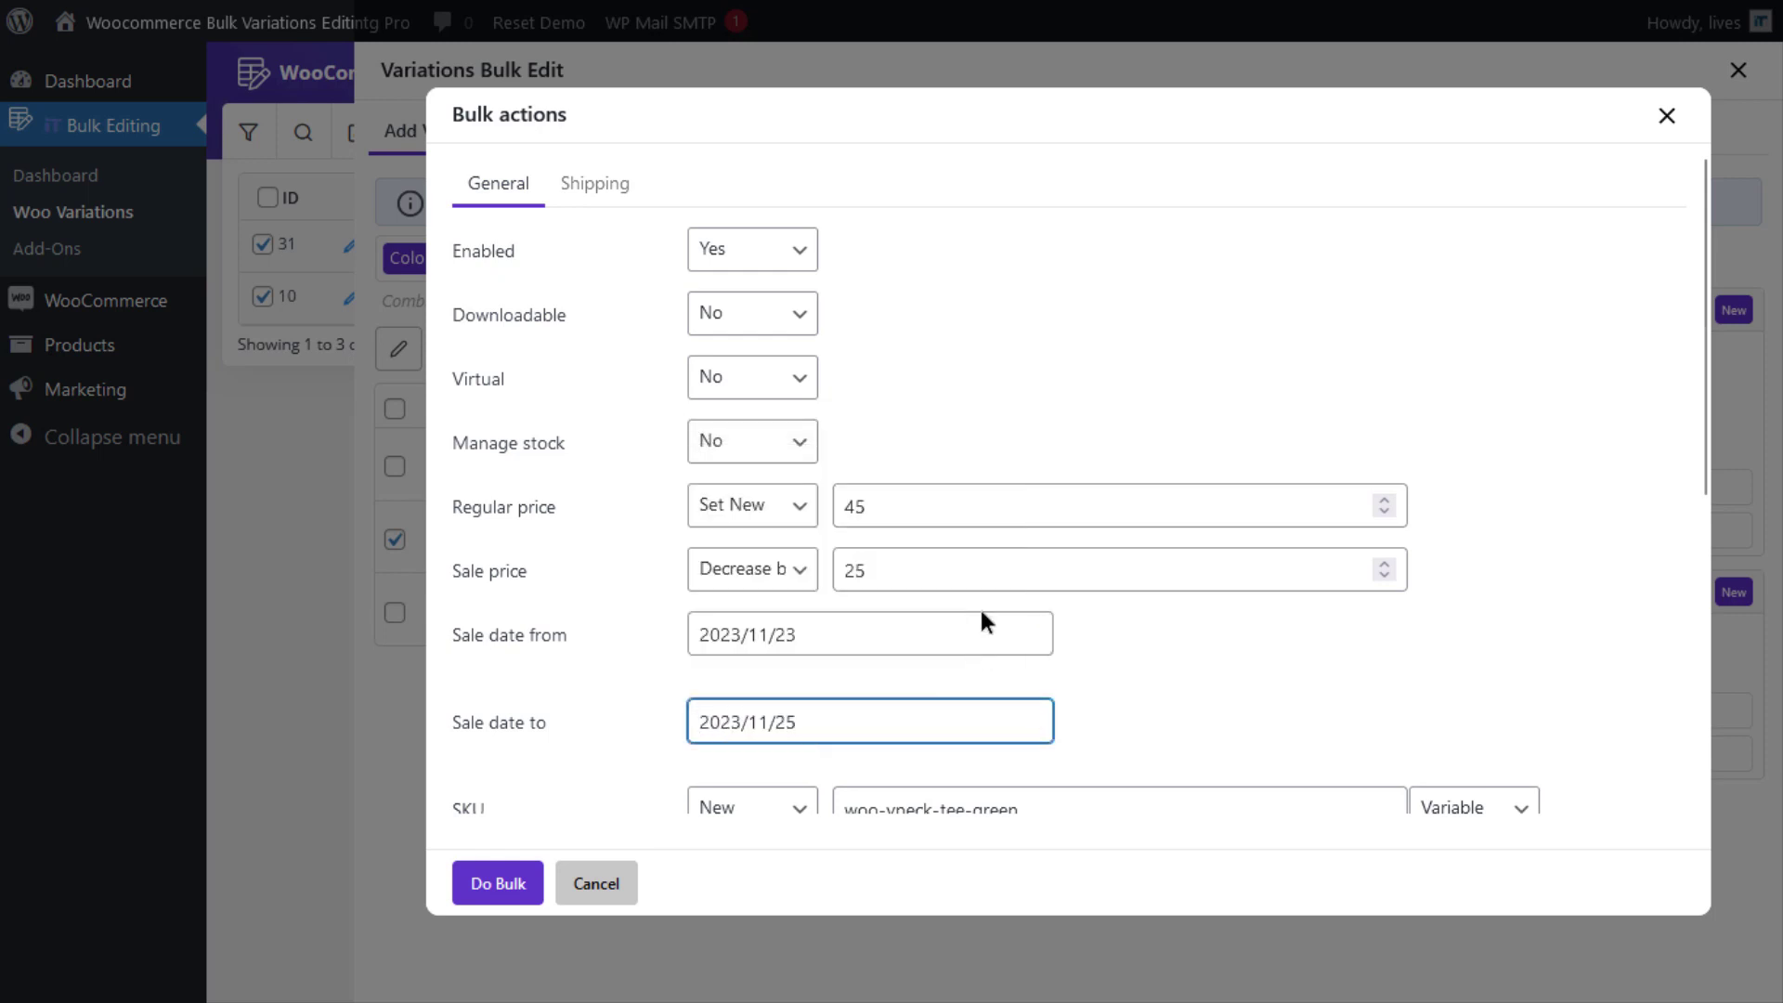
scroll(983, 616, down, 4)
scroll(640, 594, down, 3)
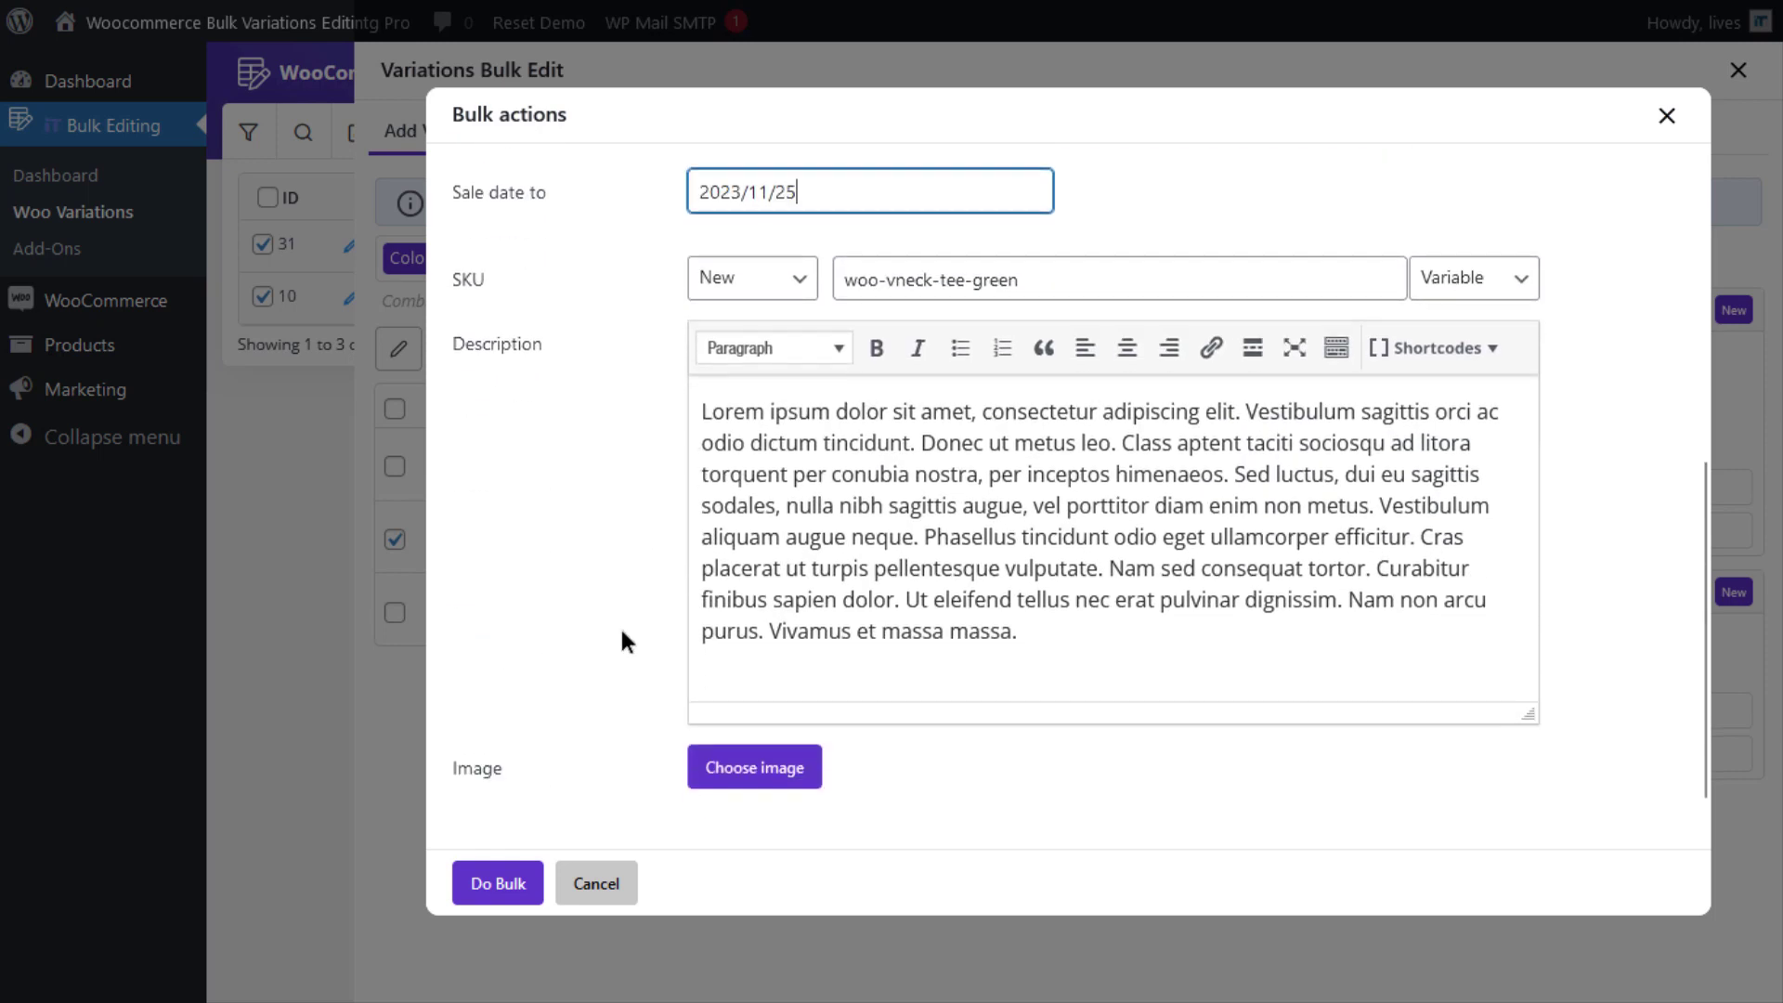
click(520, 897)
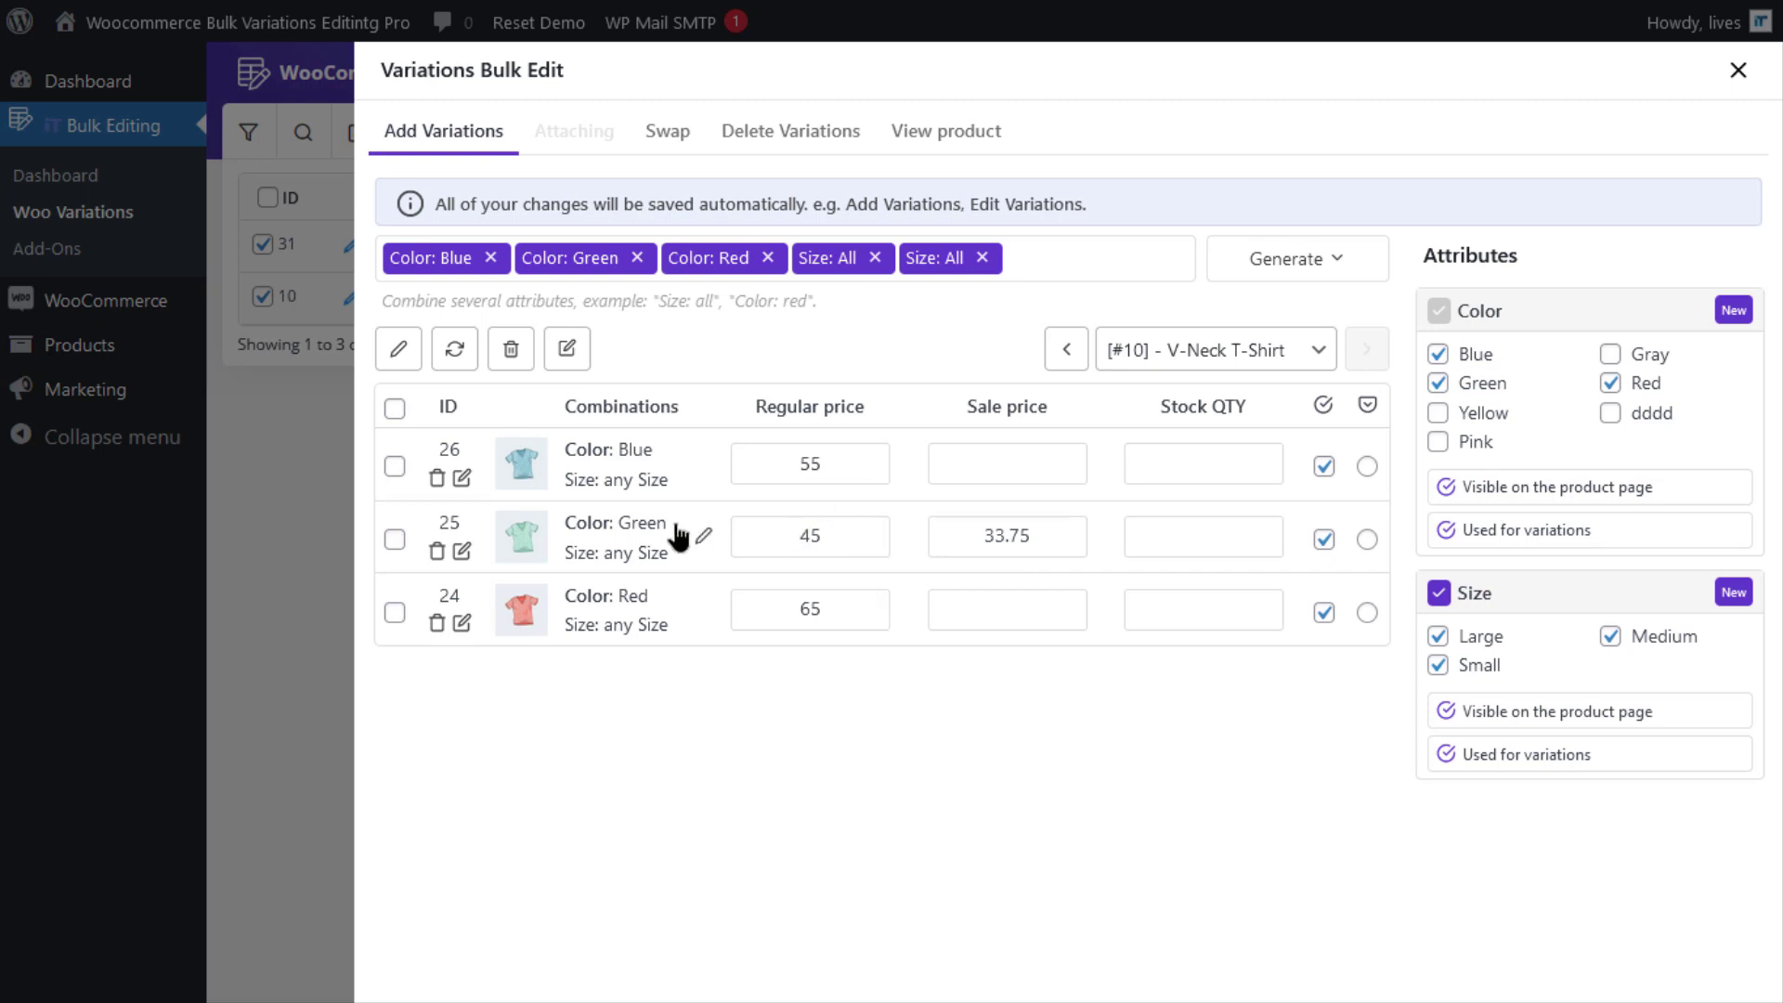
- Close the bulk editor and open the V-Neck T-Shirt's product editor in a new tab
click(286, 488)
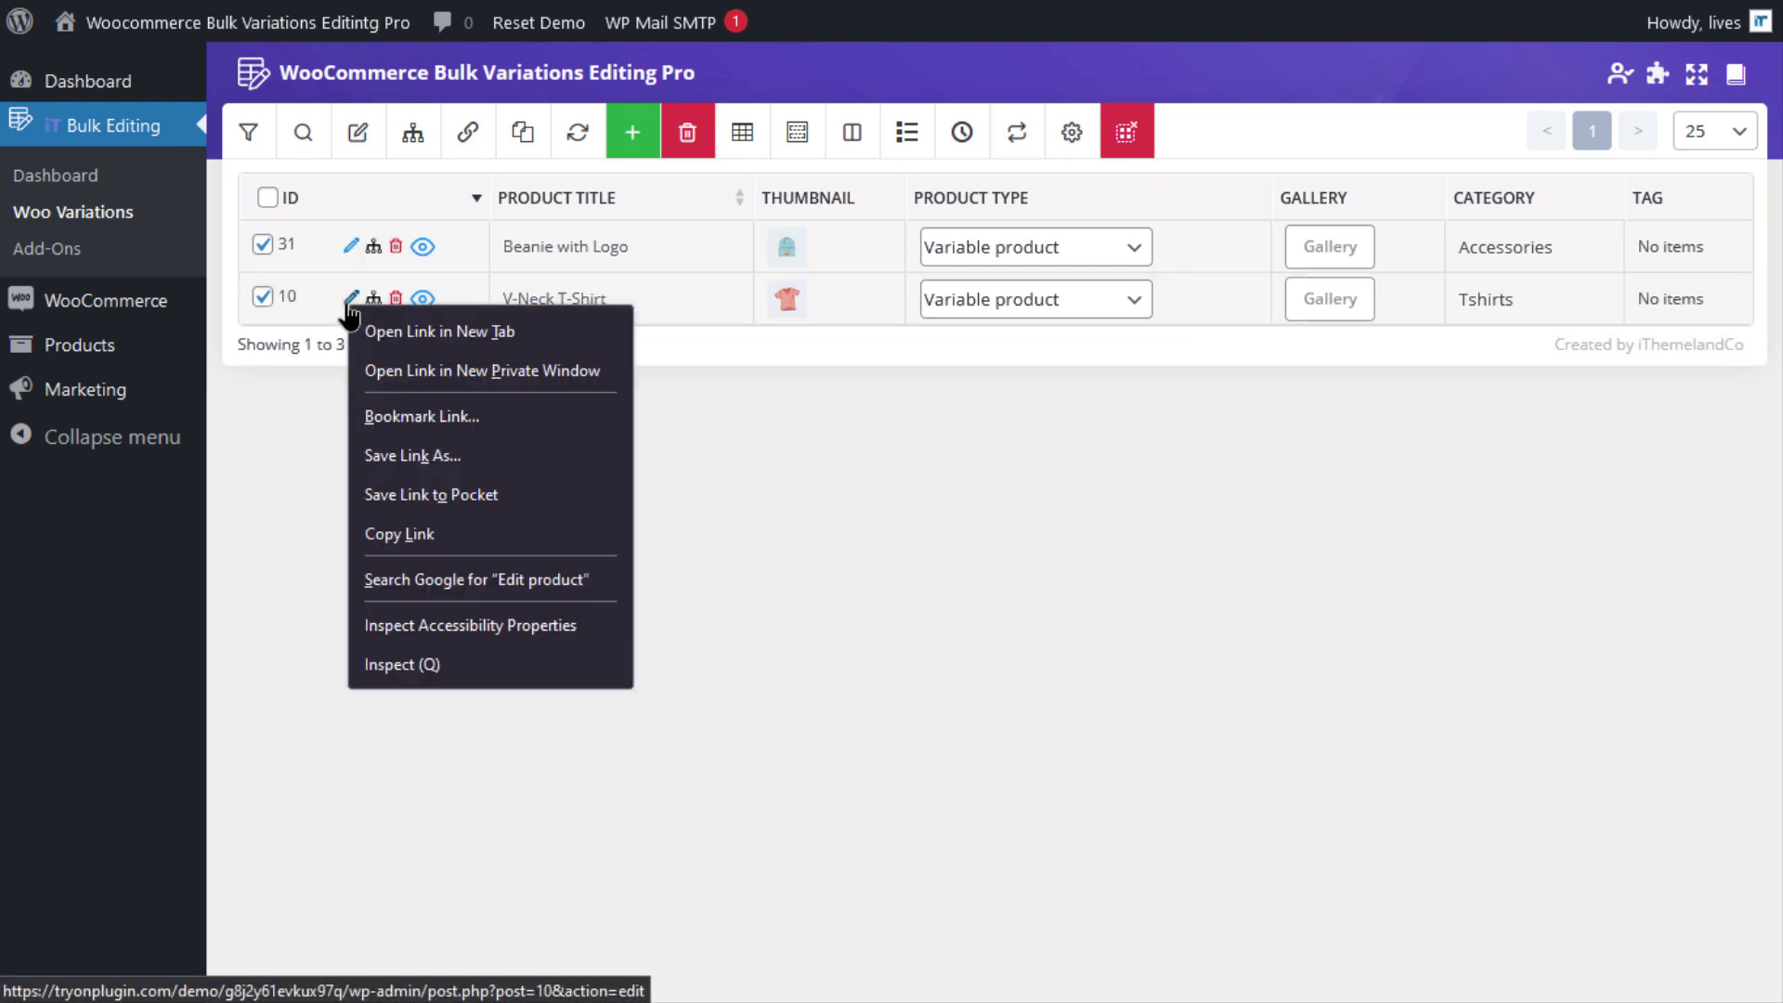
click(403, 333)
key(ctrl+Tab)
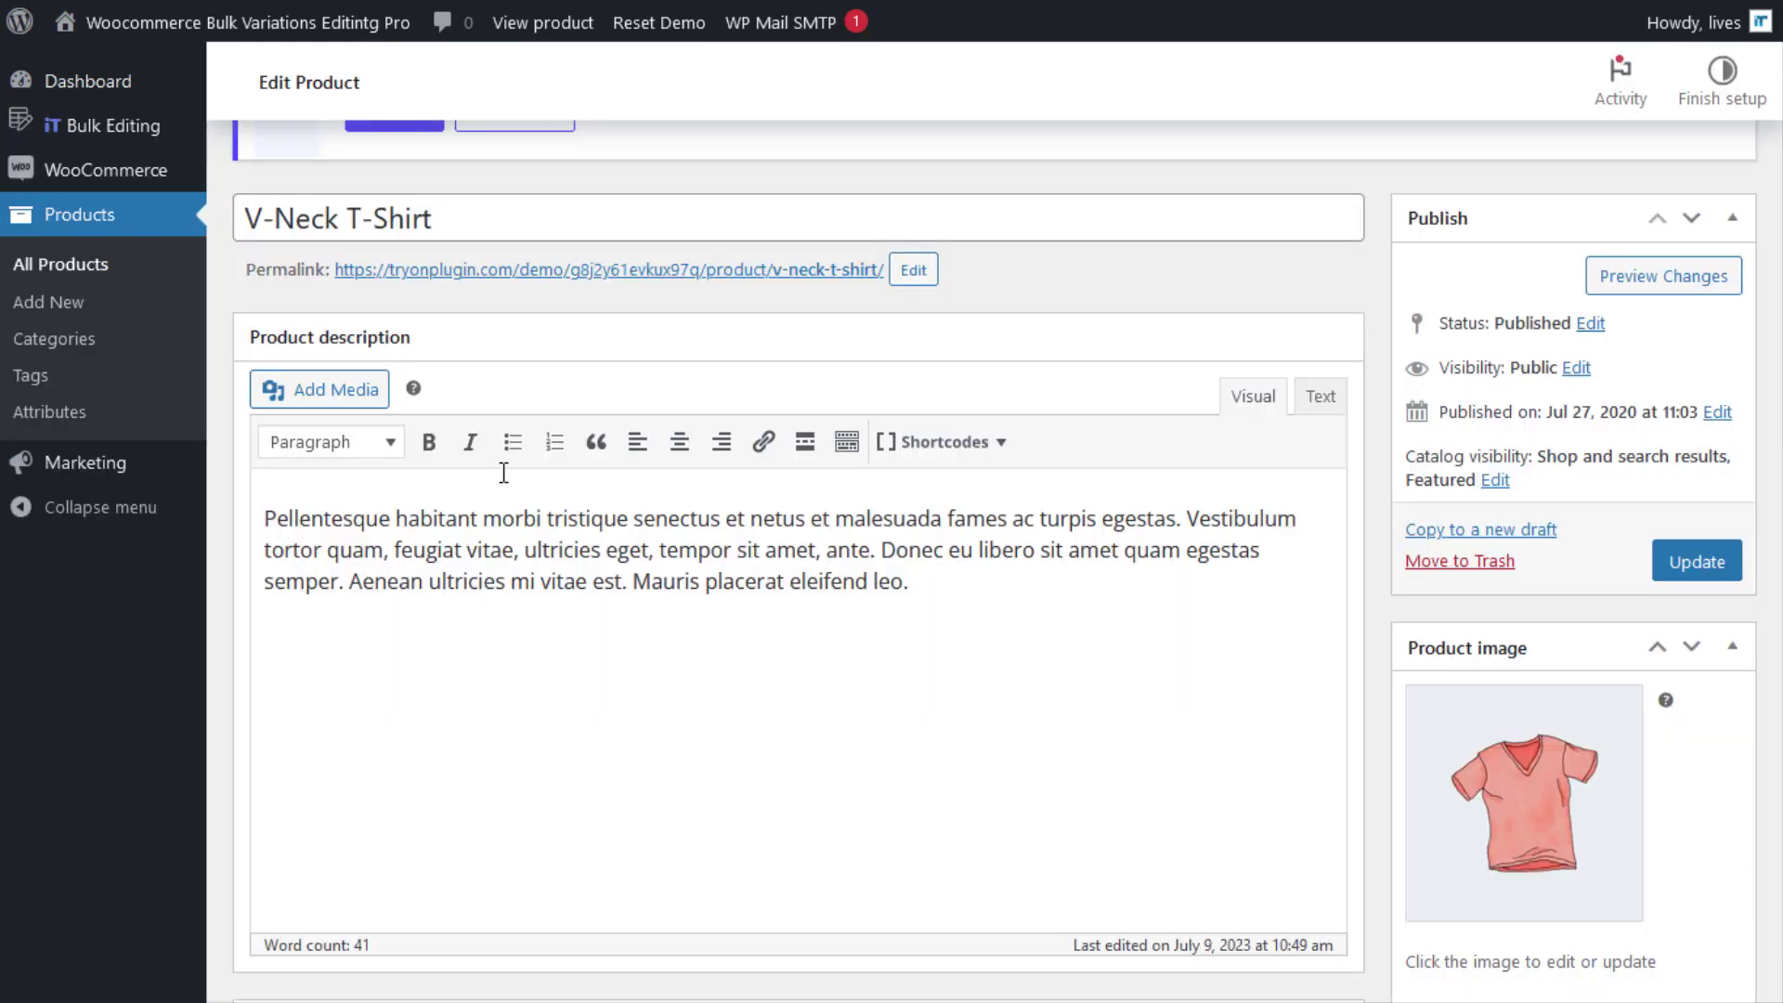
- Expand the Green variation under Variations and check its 33.75 sale price
scroll(338, 414, down, 8)
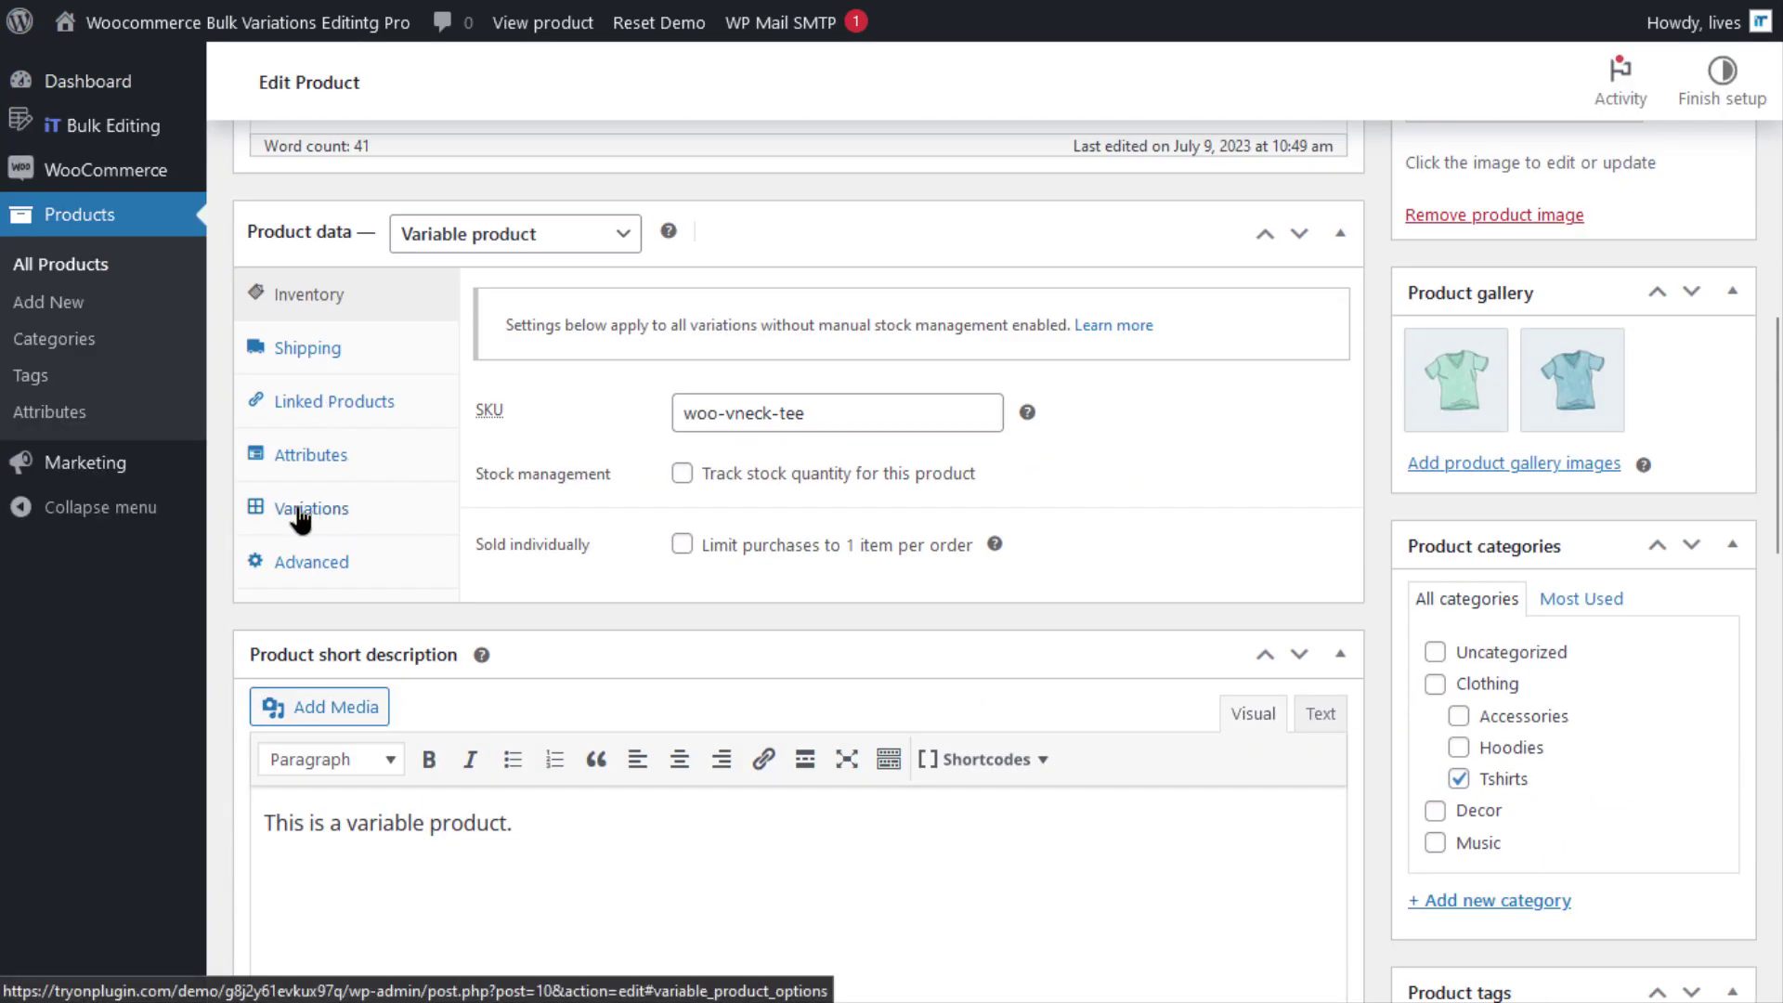
click(299, 518)
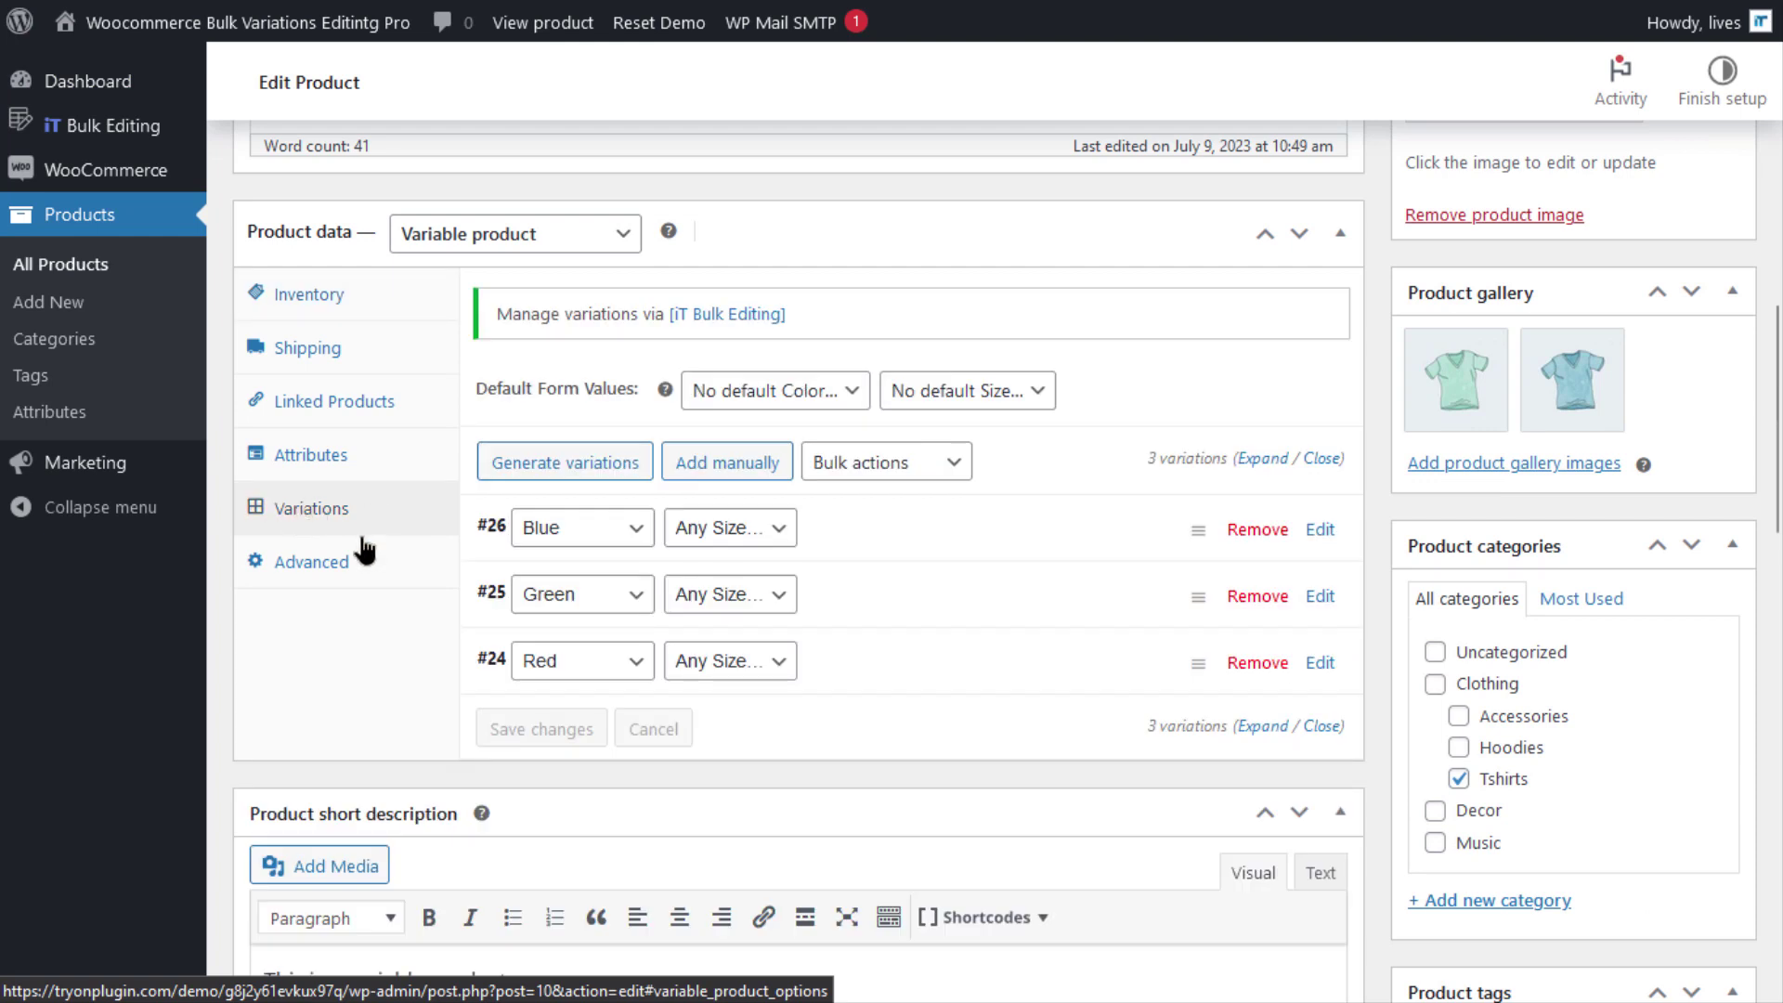
click(963, 607)
scroll(811, 663, down, 4)
scroll(811, 663, down, 2)
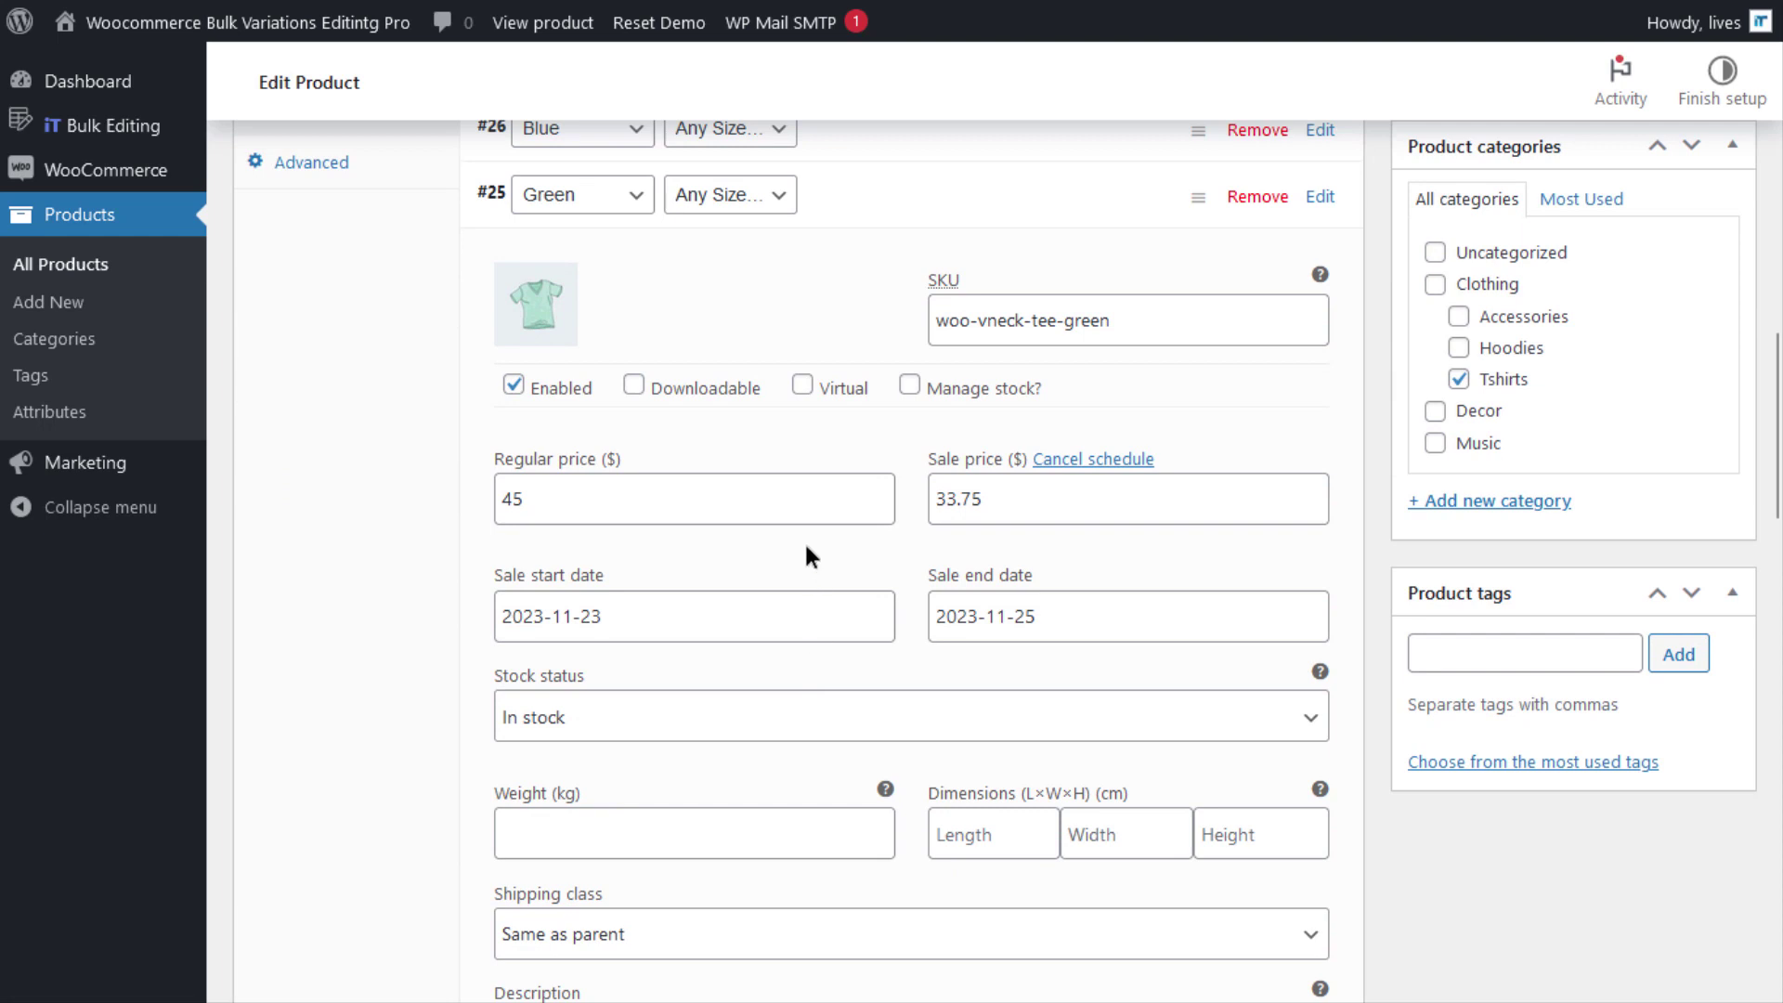
click(984, 378)
double_click(984, 371)
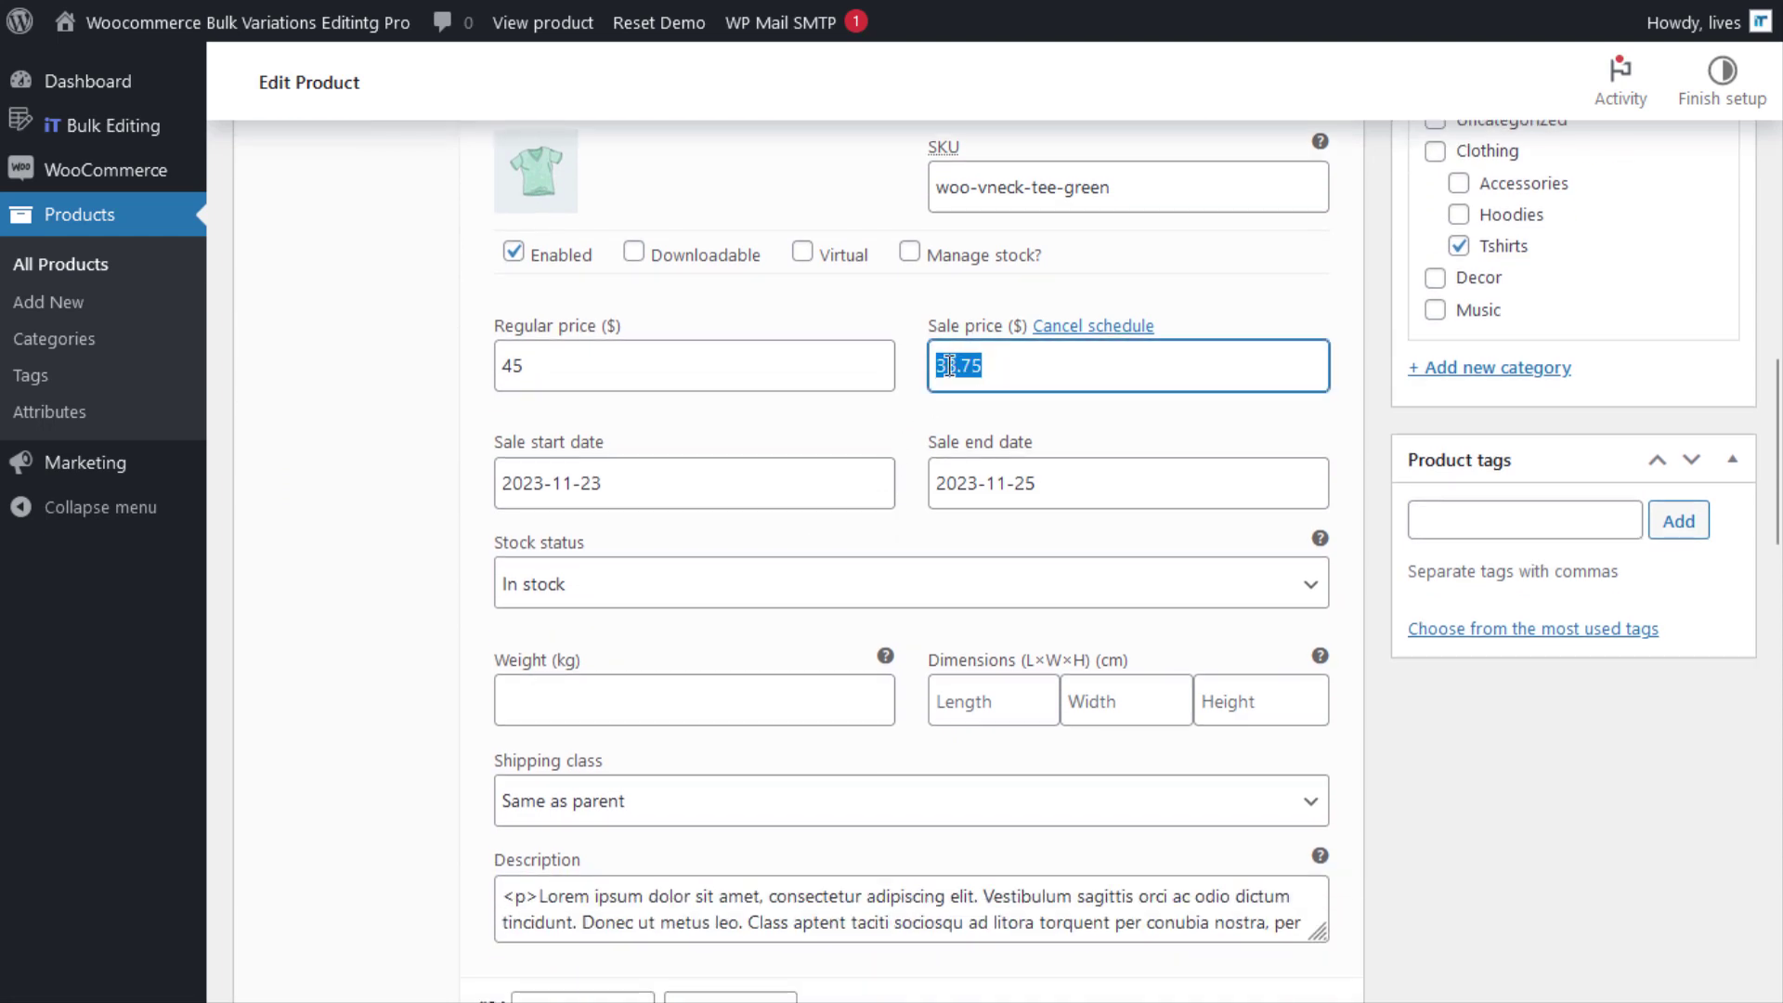
click(1002, 370)
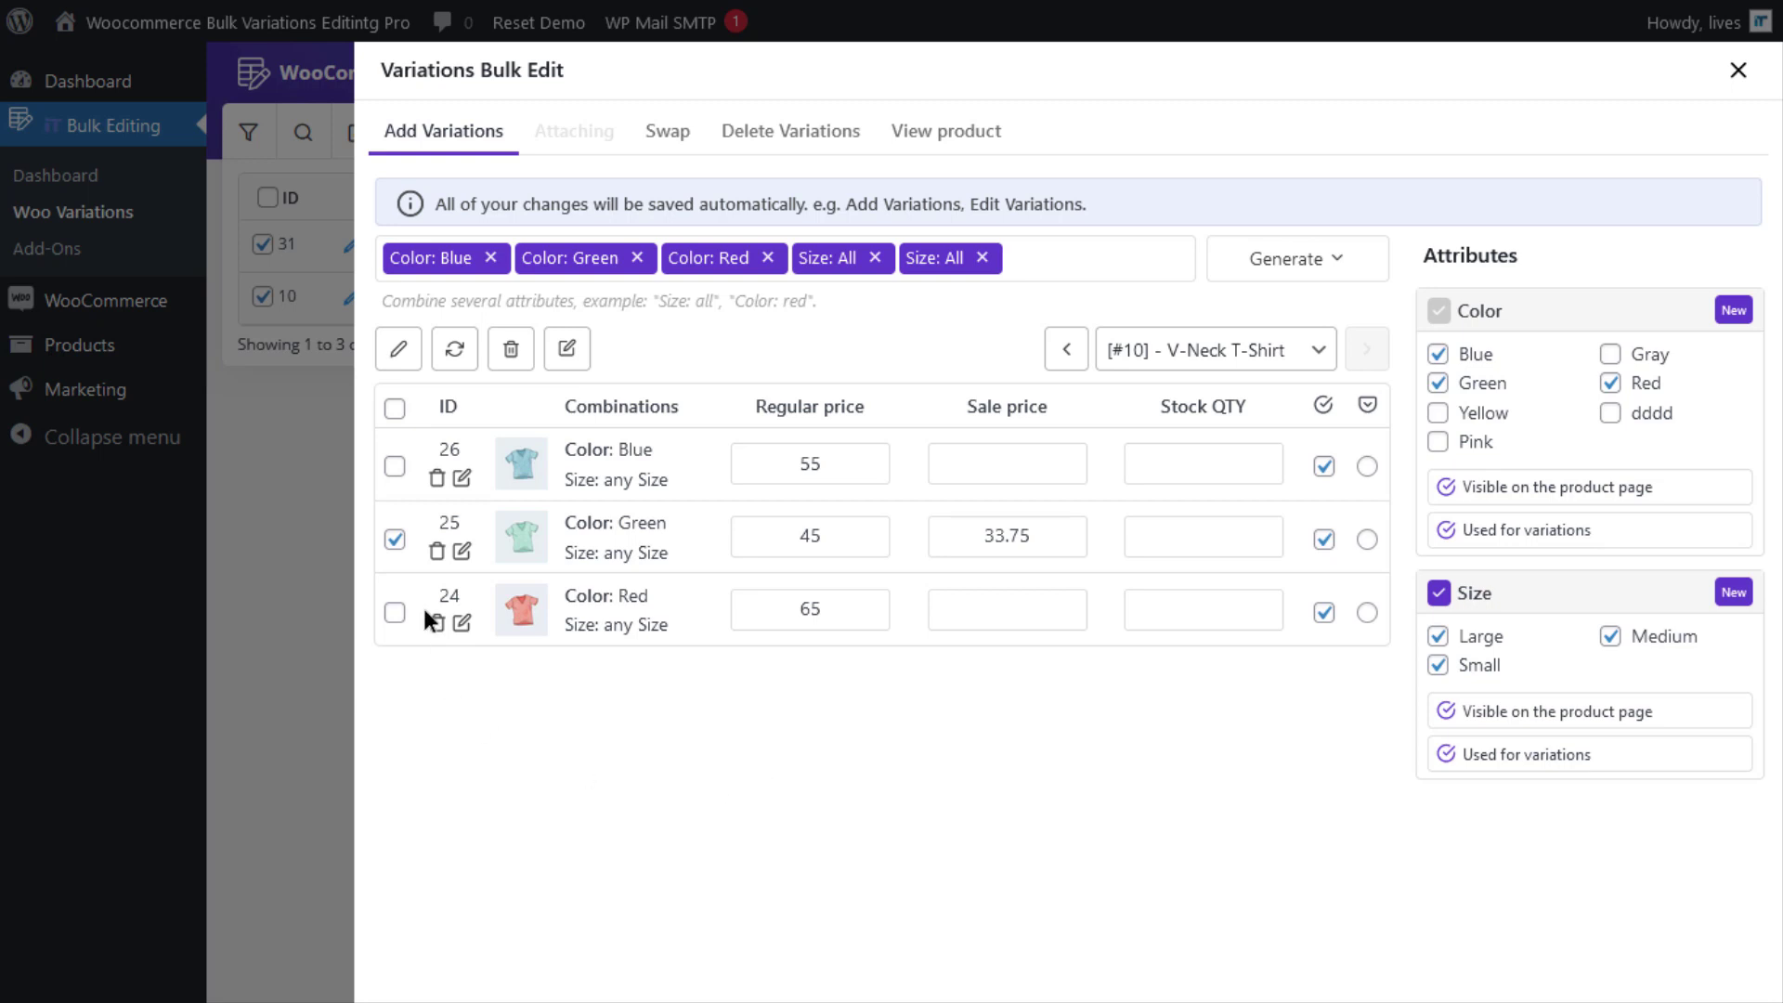
- Select the Green and Red variations and bulk edit only the selected ones
click(395, 612)
click(394, 537)
click(394, 537)
click(399, 349)
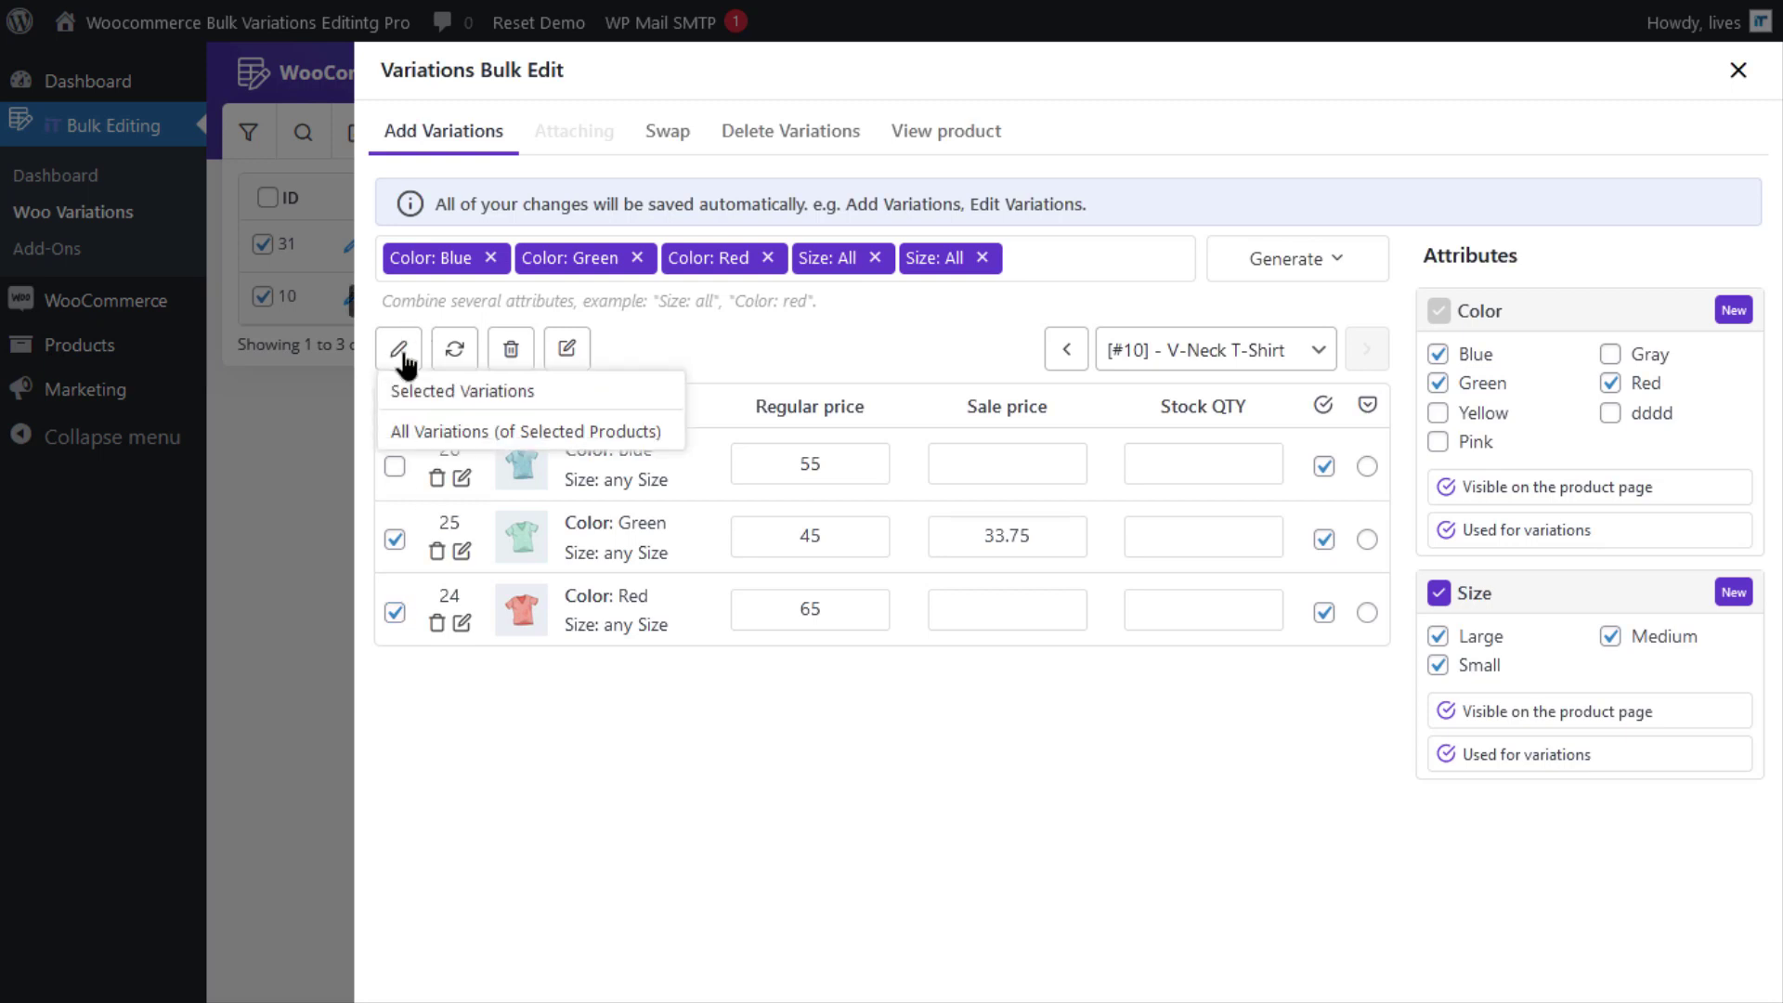
click(480, 395)
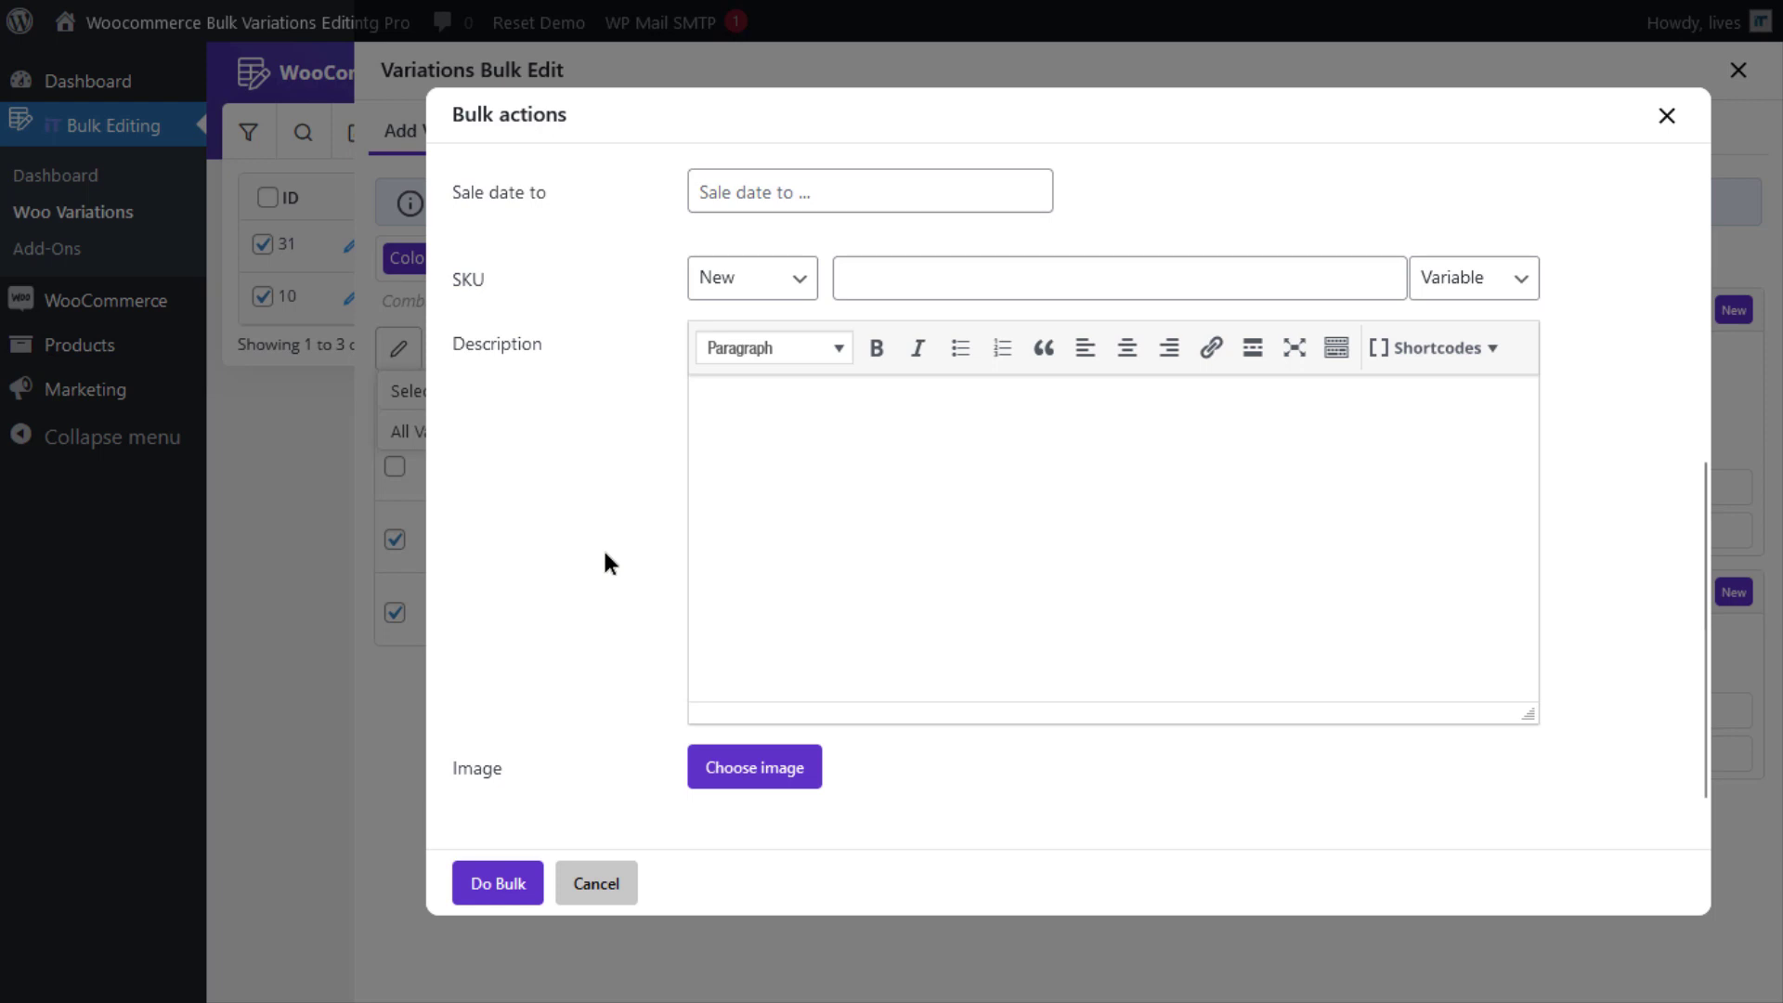
- Set the sale price to decrease by 10% from the regular price
scroll(568, 604, up, 6)
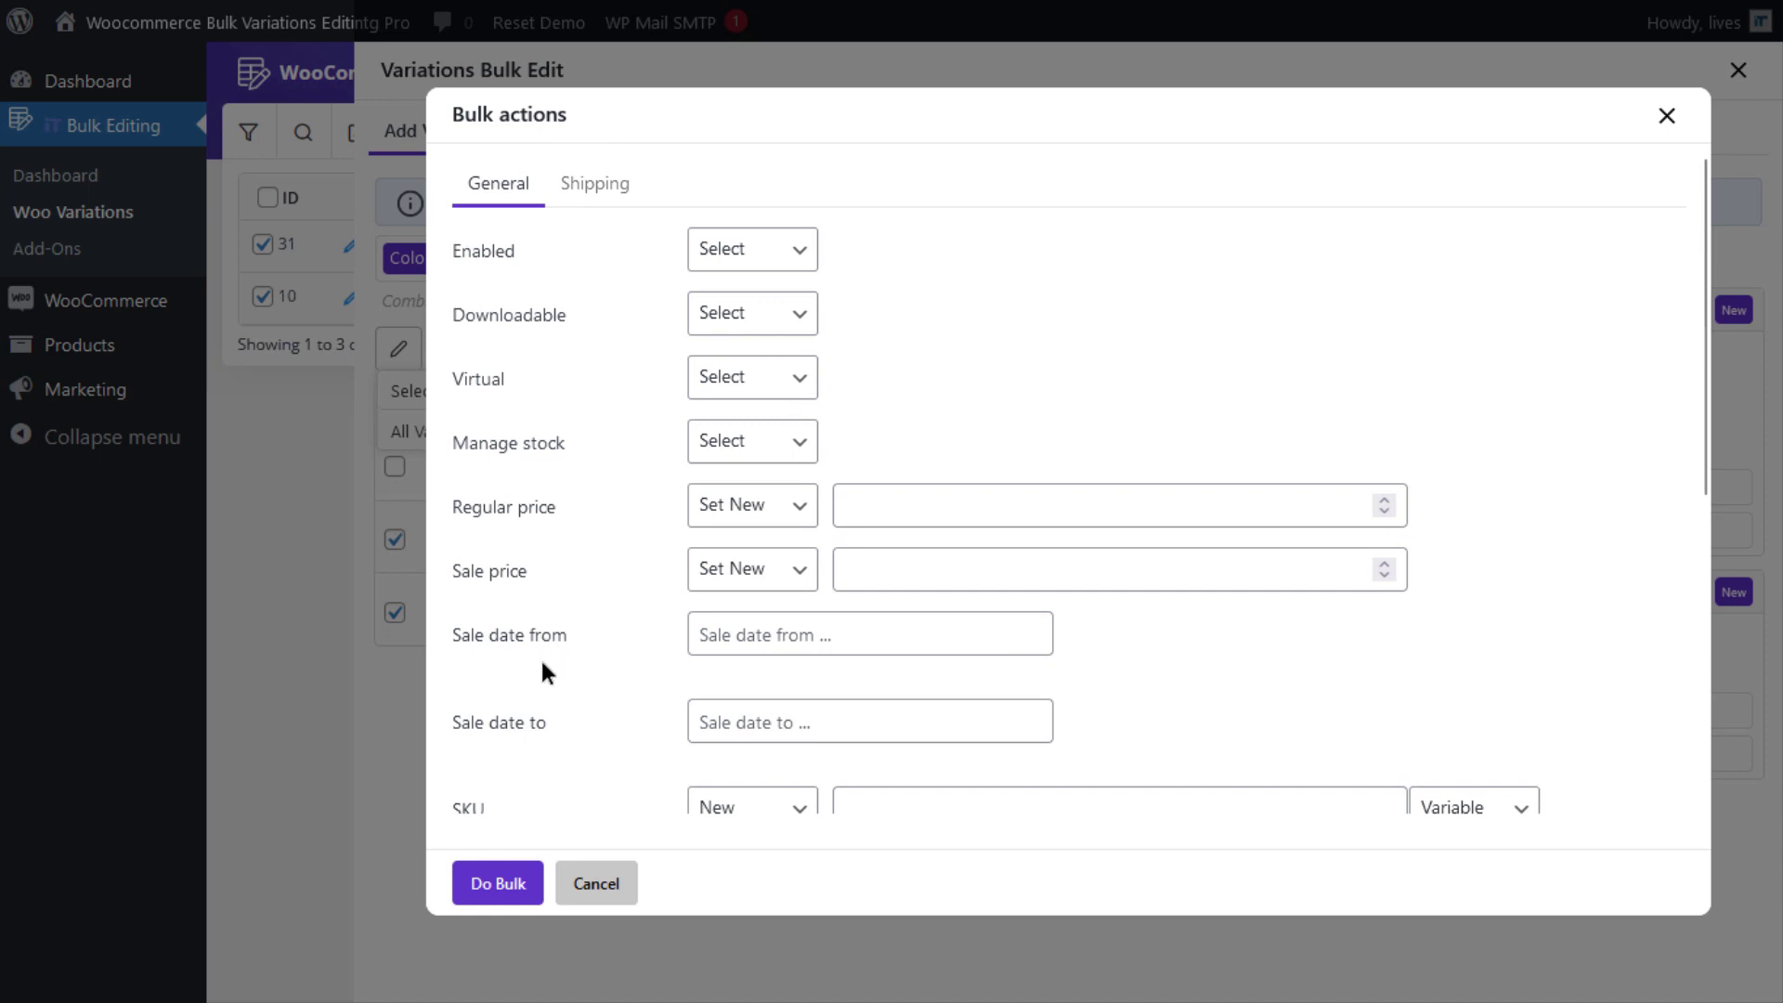
click(745, 581)
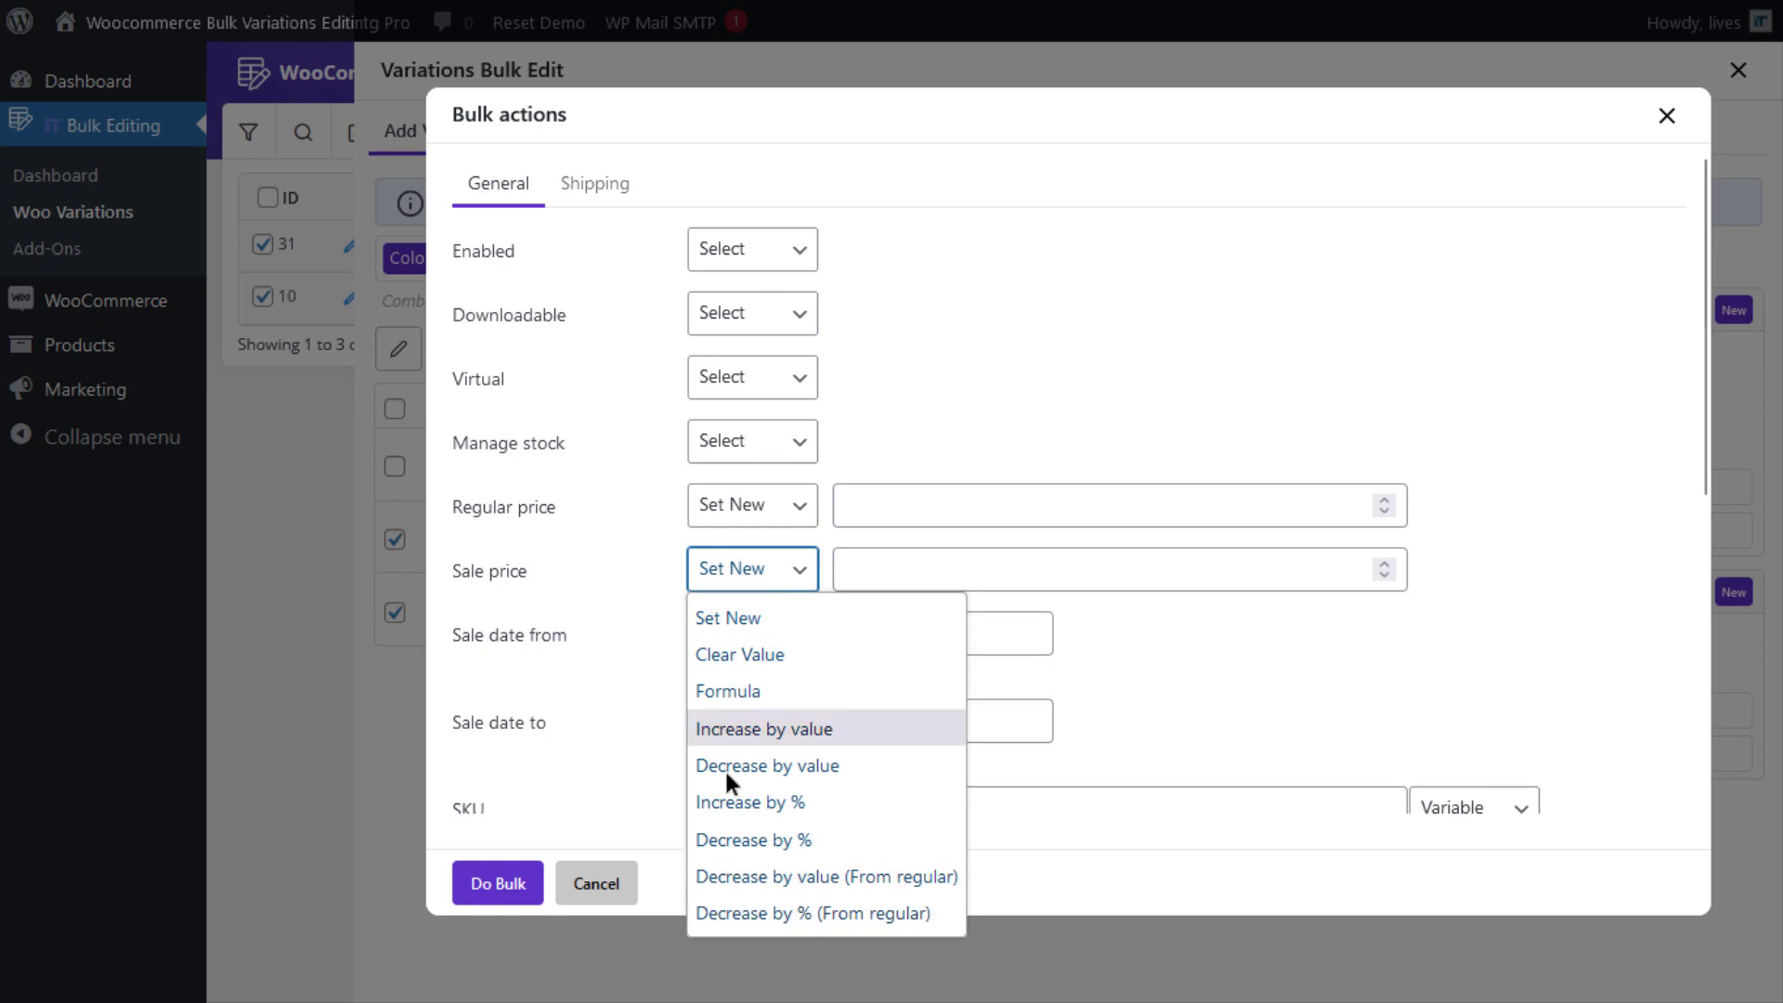
click(820, 912)
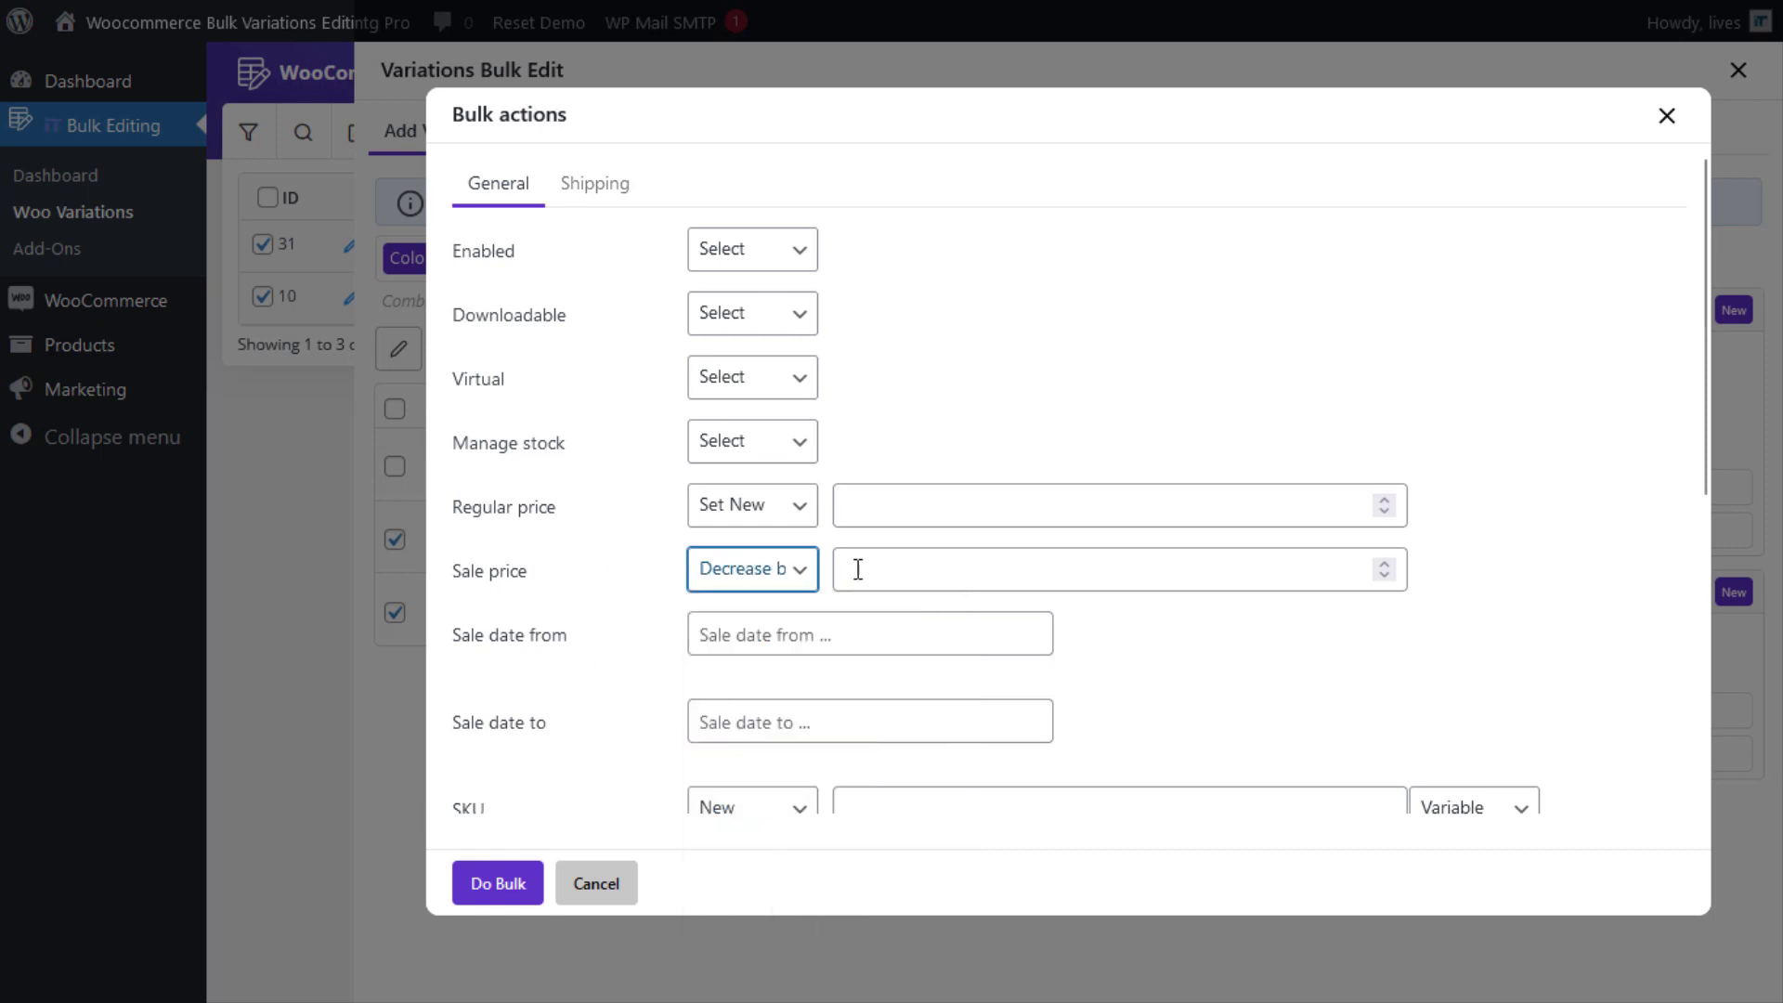
click(912, 571)
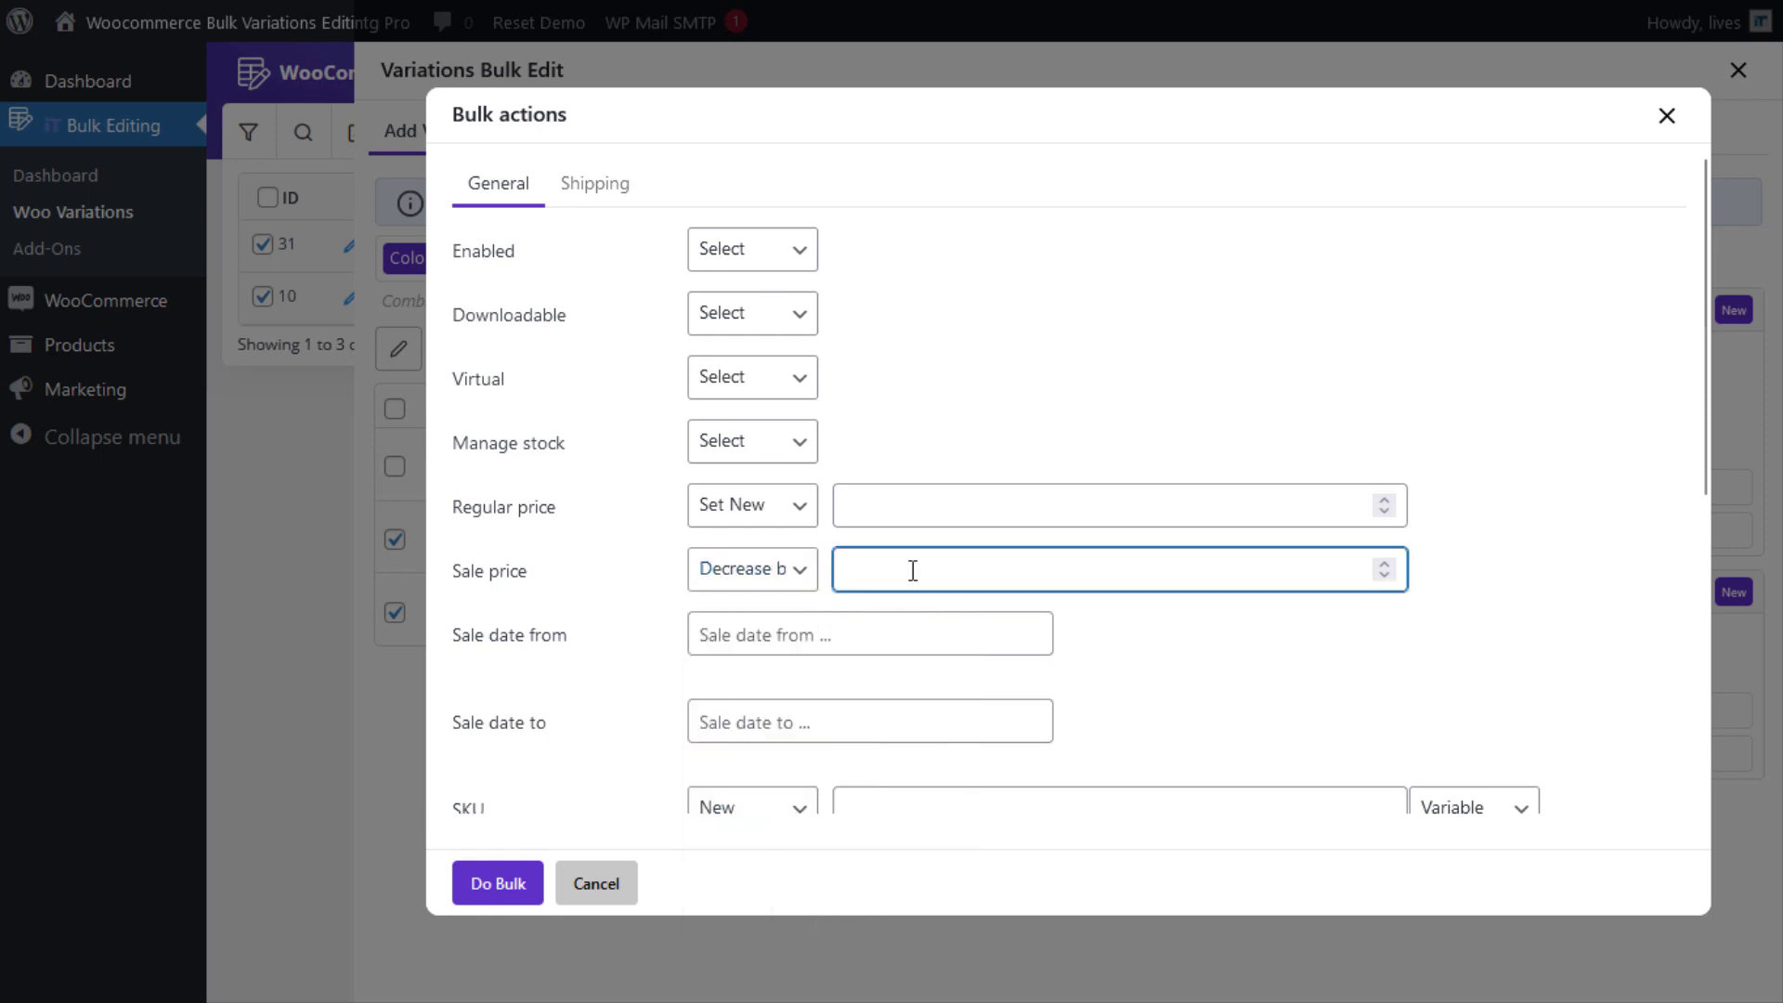
text(10)
- Schedule the sale from 2023/11/23 to 2023/11/25 and apply it to Green and Red
click(760, 639)
click(868, 682)
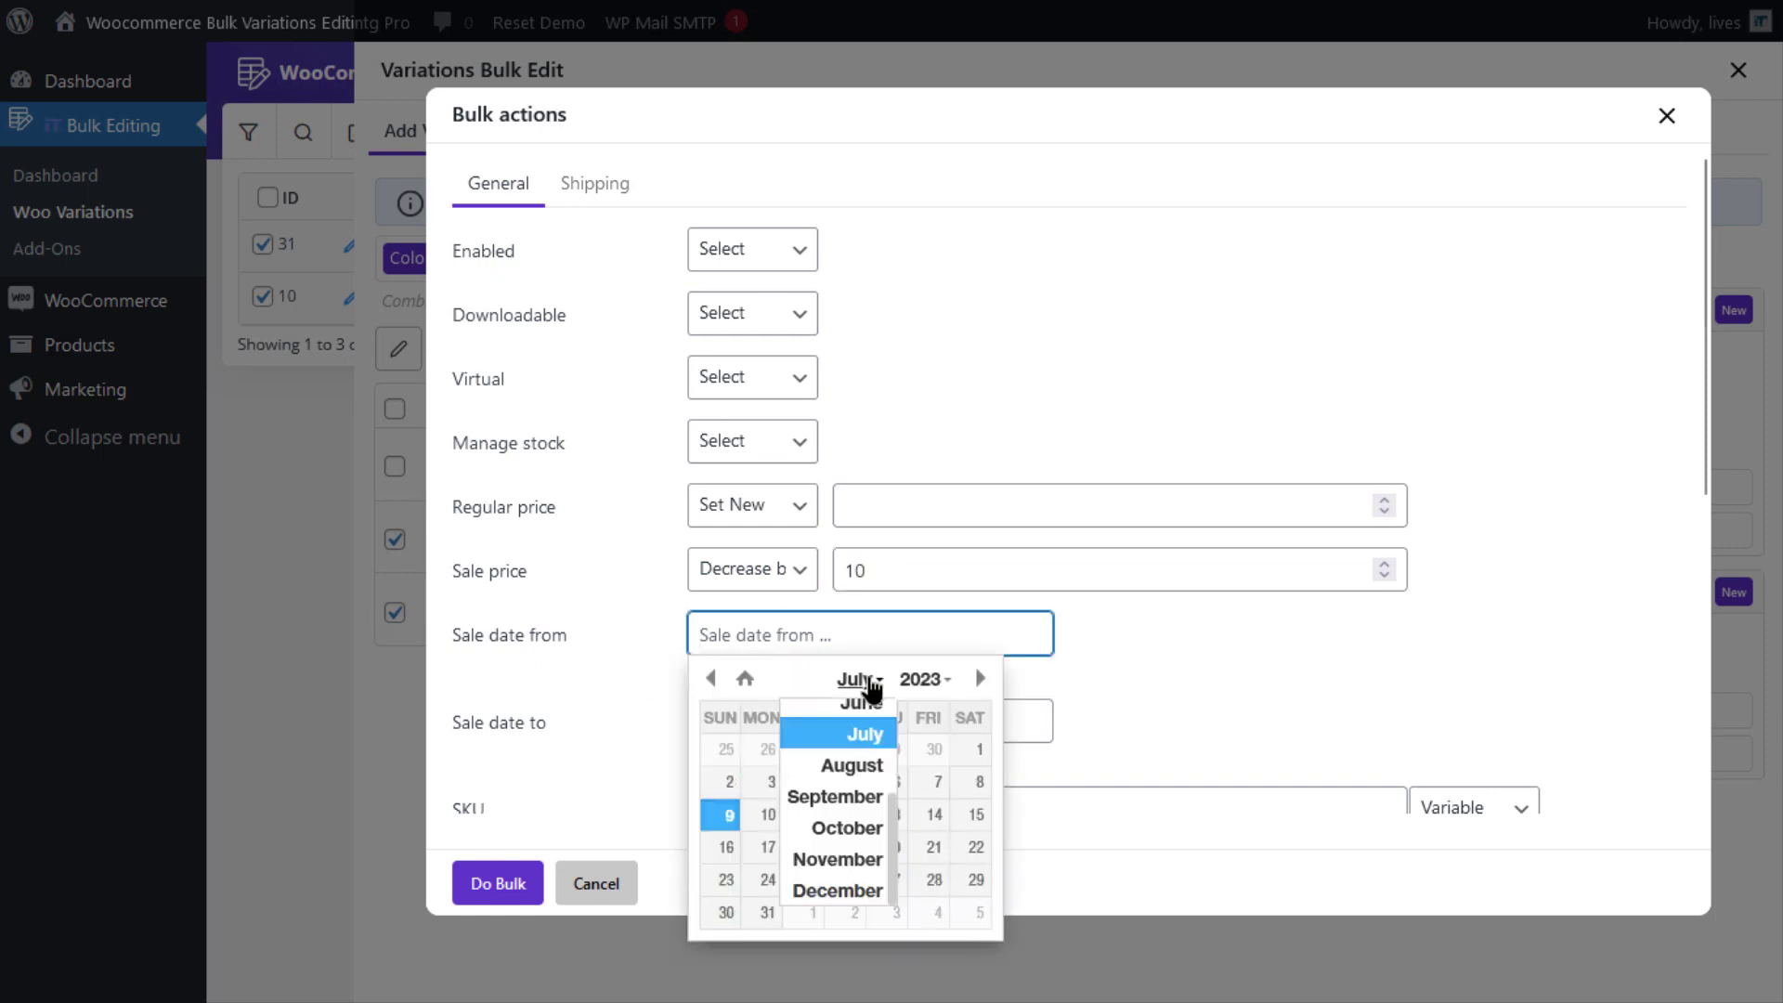
click(840, 859)
click(884, 850)
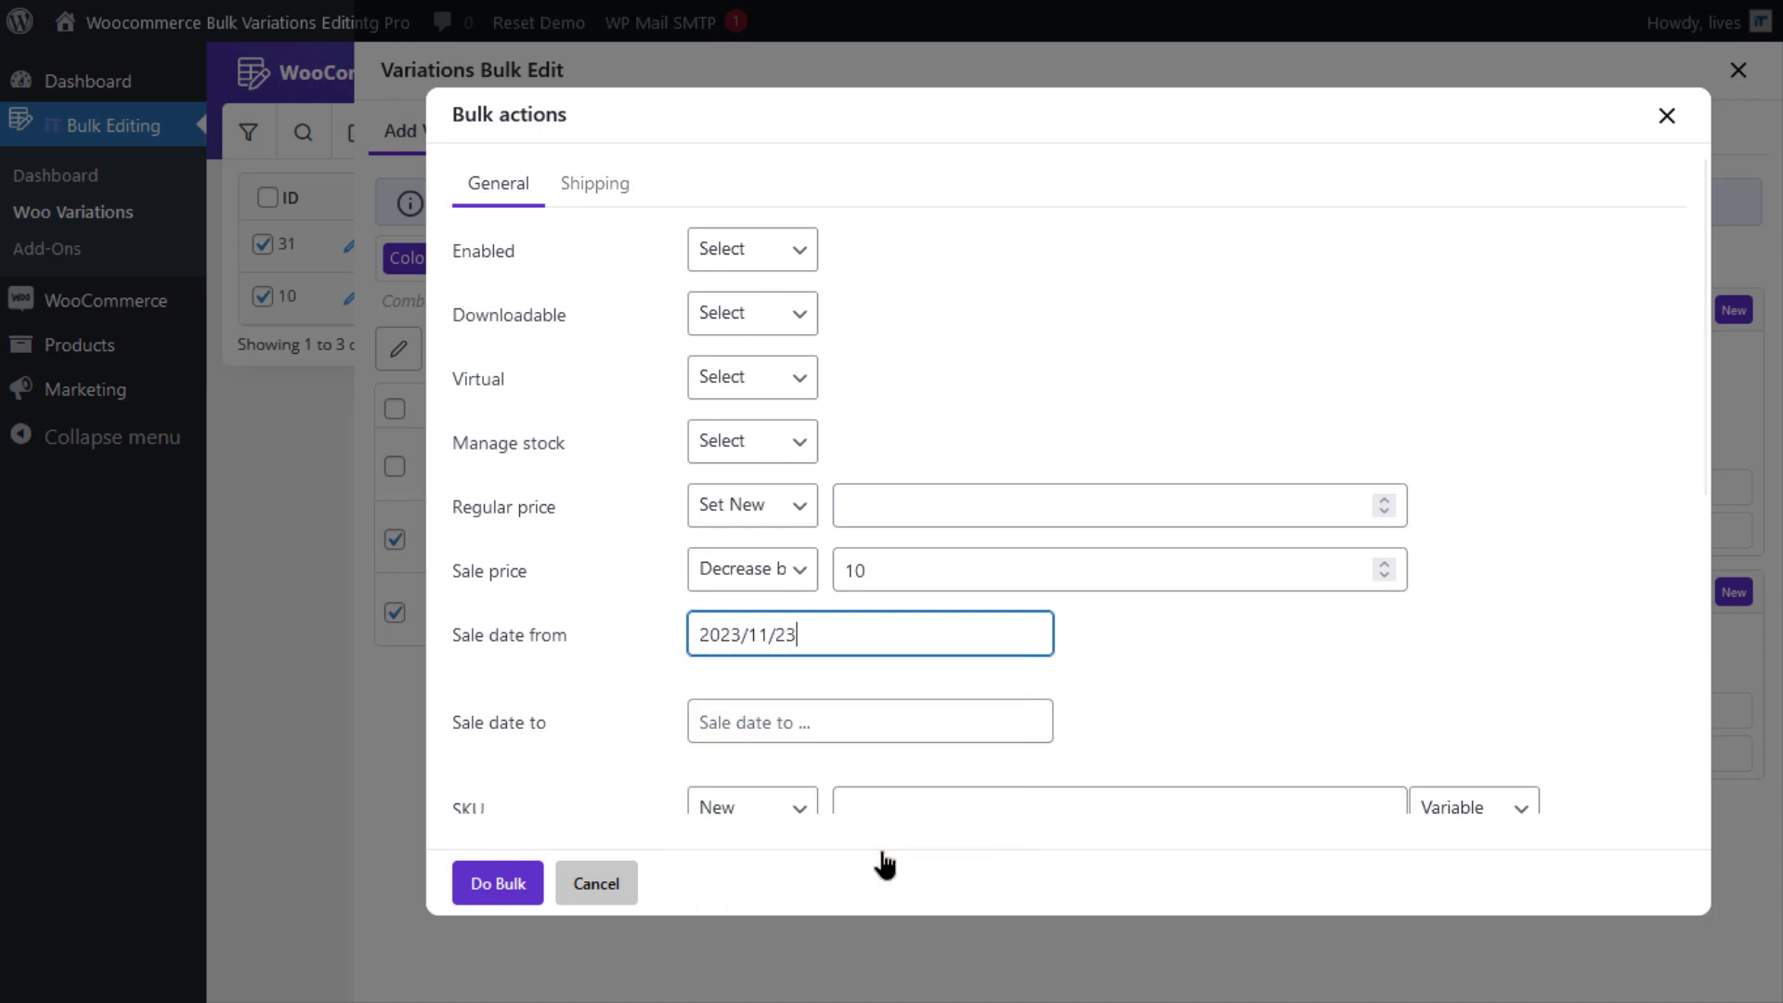
click(825, 730)
click(864, 440)
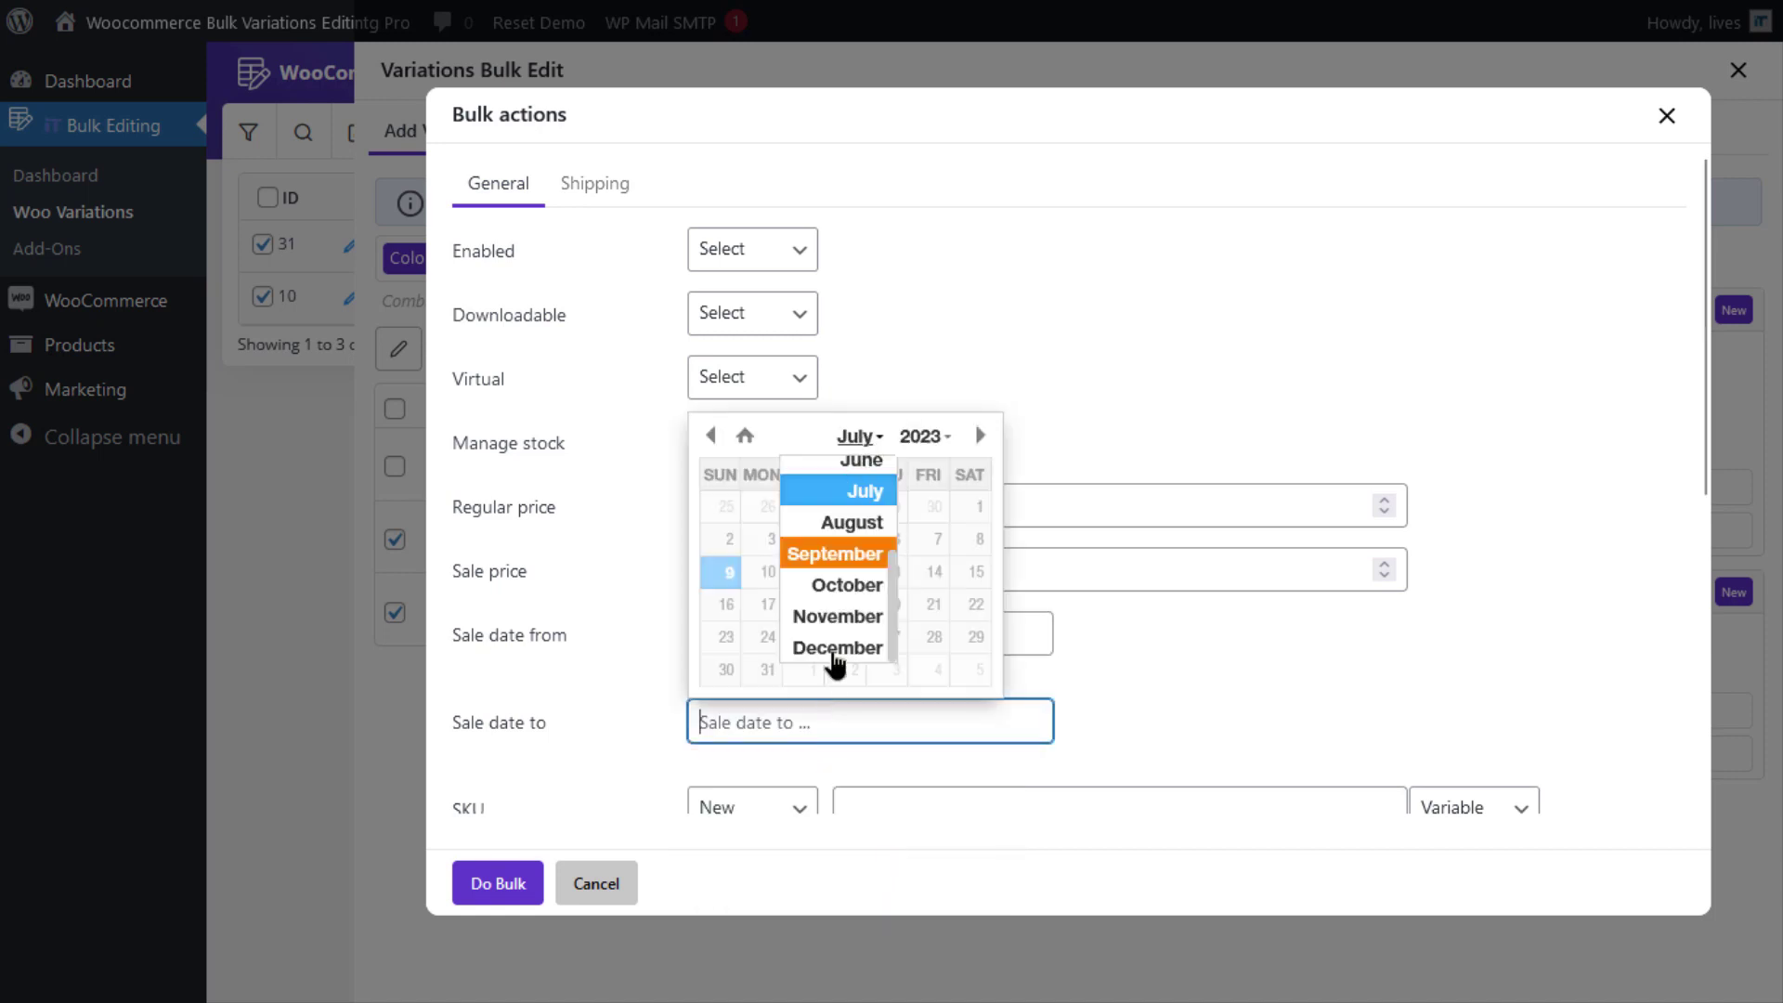
click(838, 617)
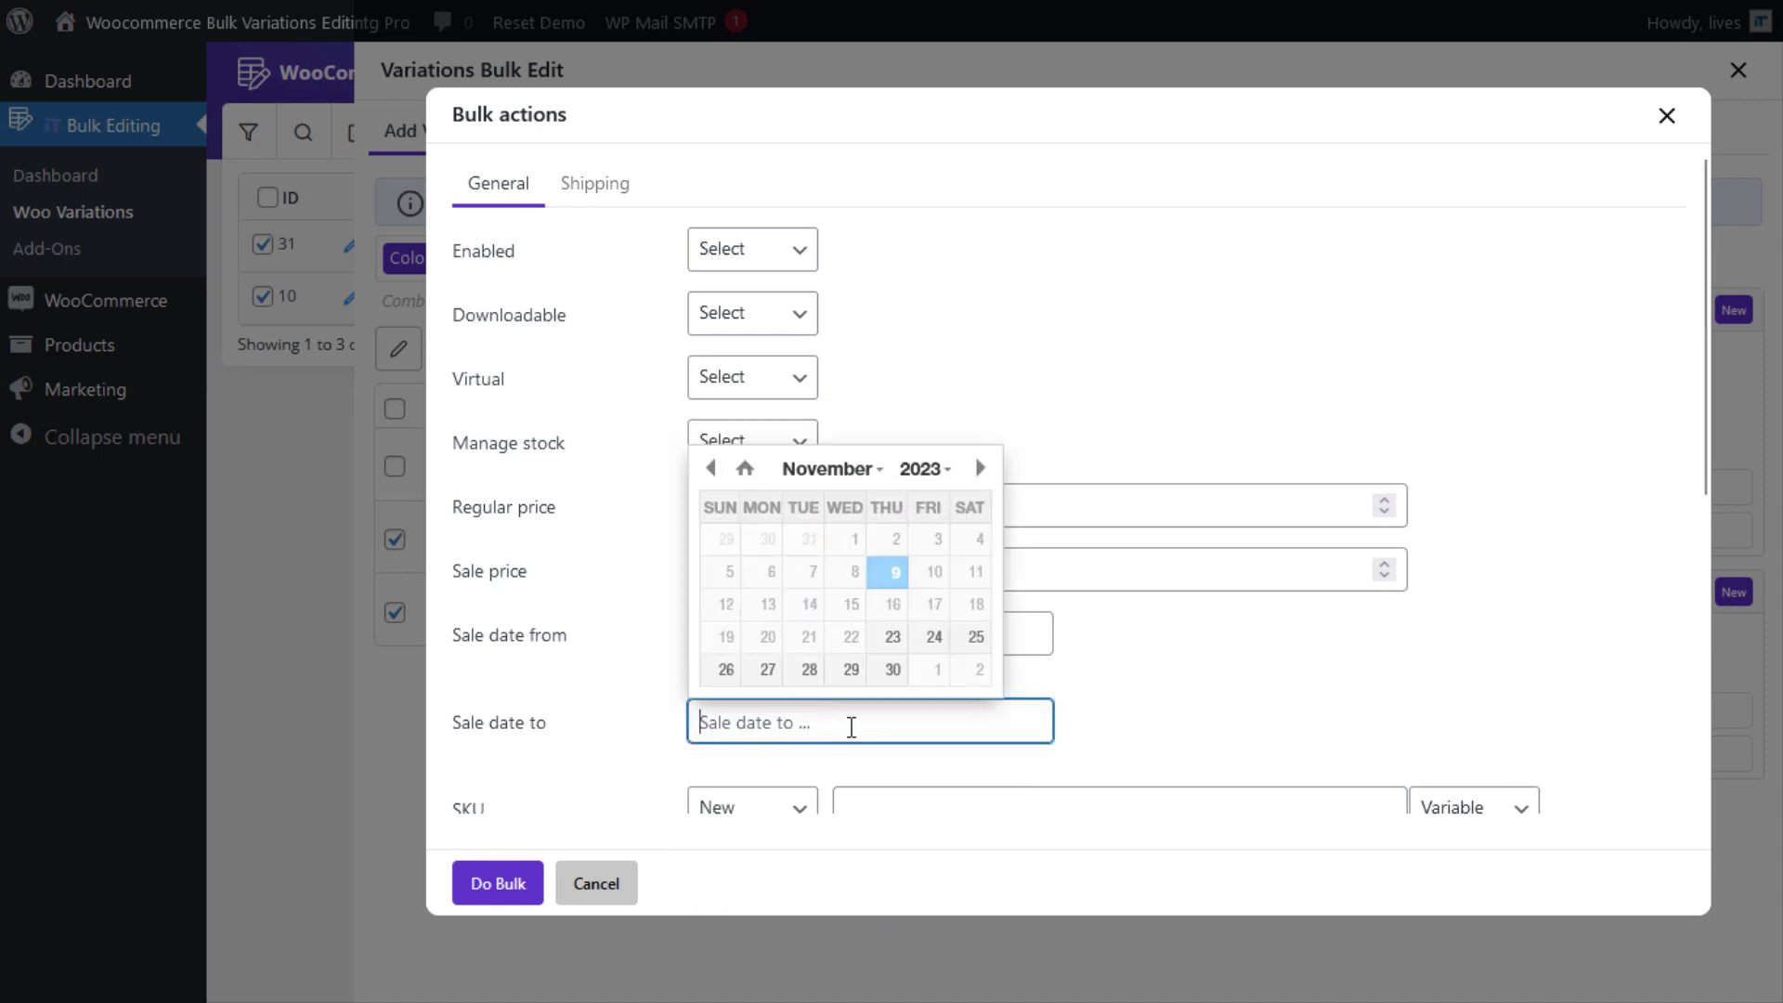
click(975, 640)
scroll(548, 817, down, 4)
click(499, 889)
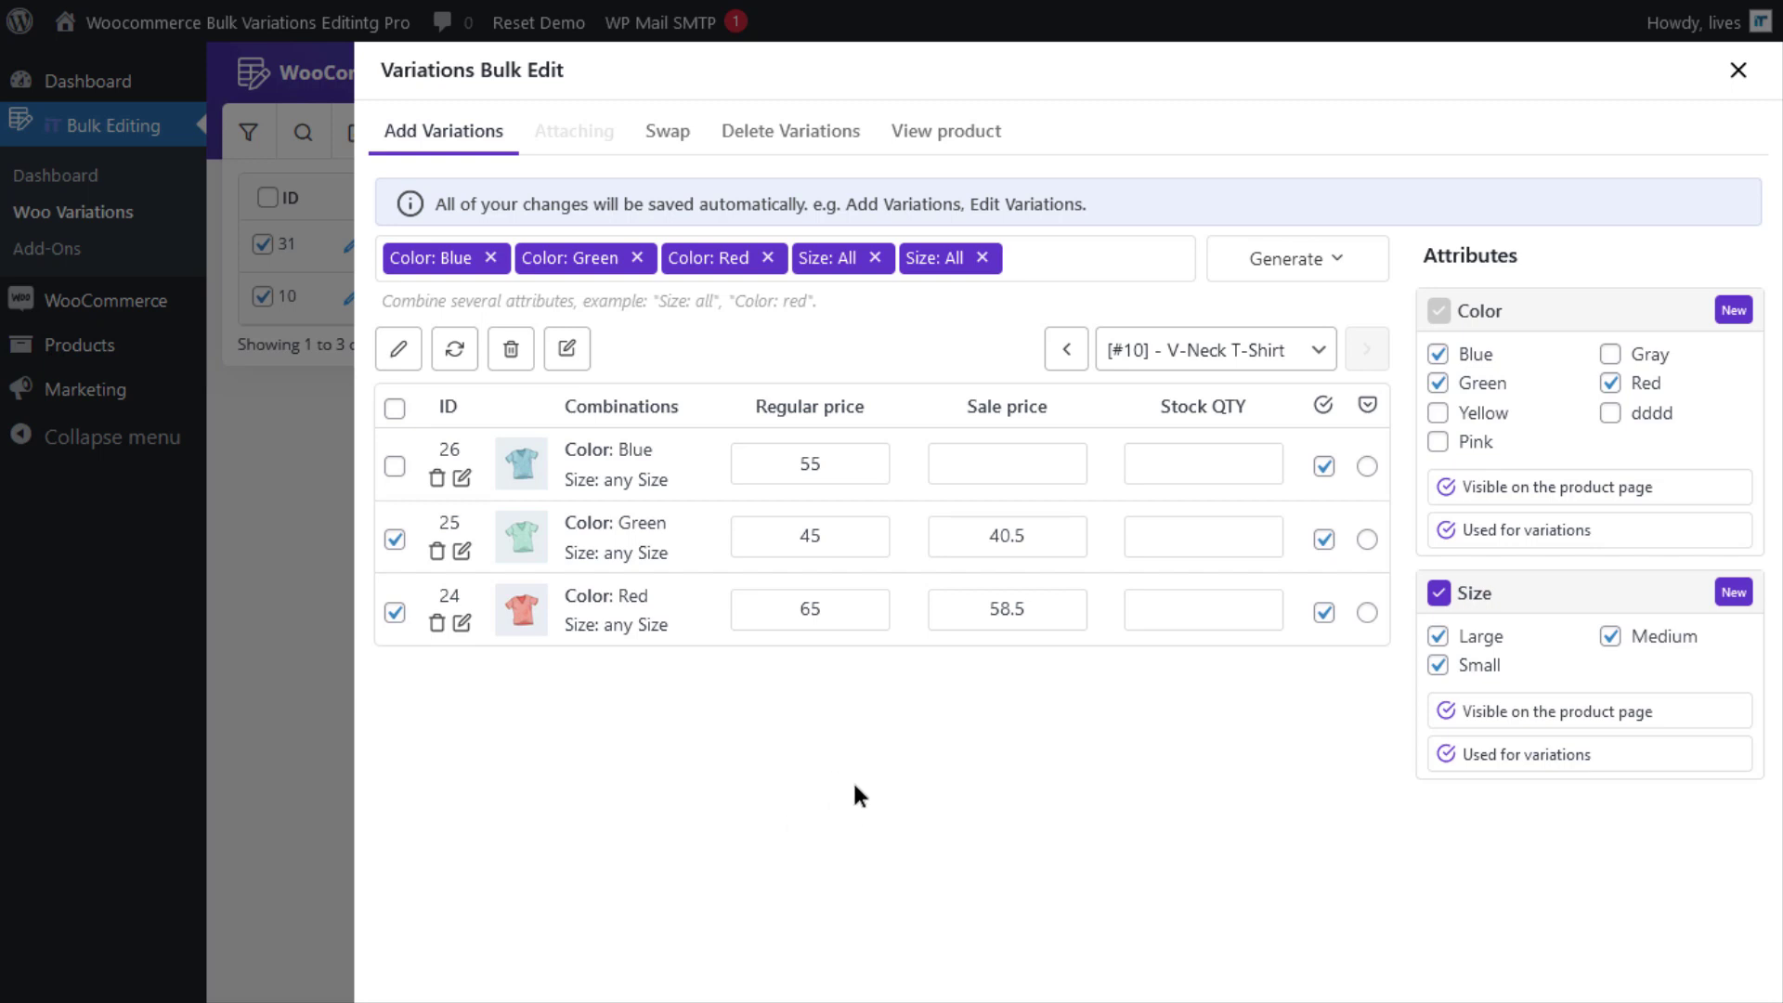
- With Green at 40.5 and Red at 58.5, open the menu for choosing which variations to bulk edit
click(394, 351)
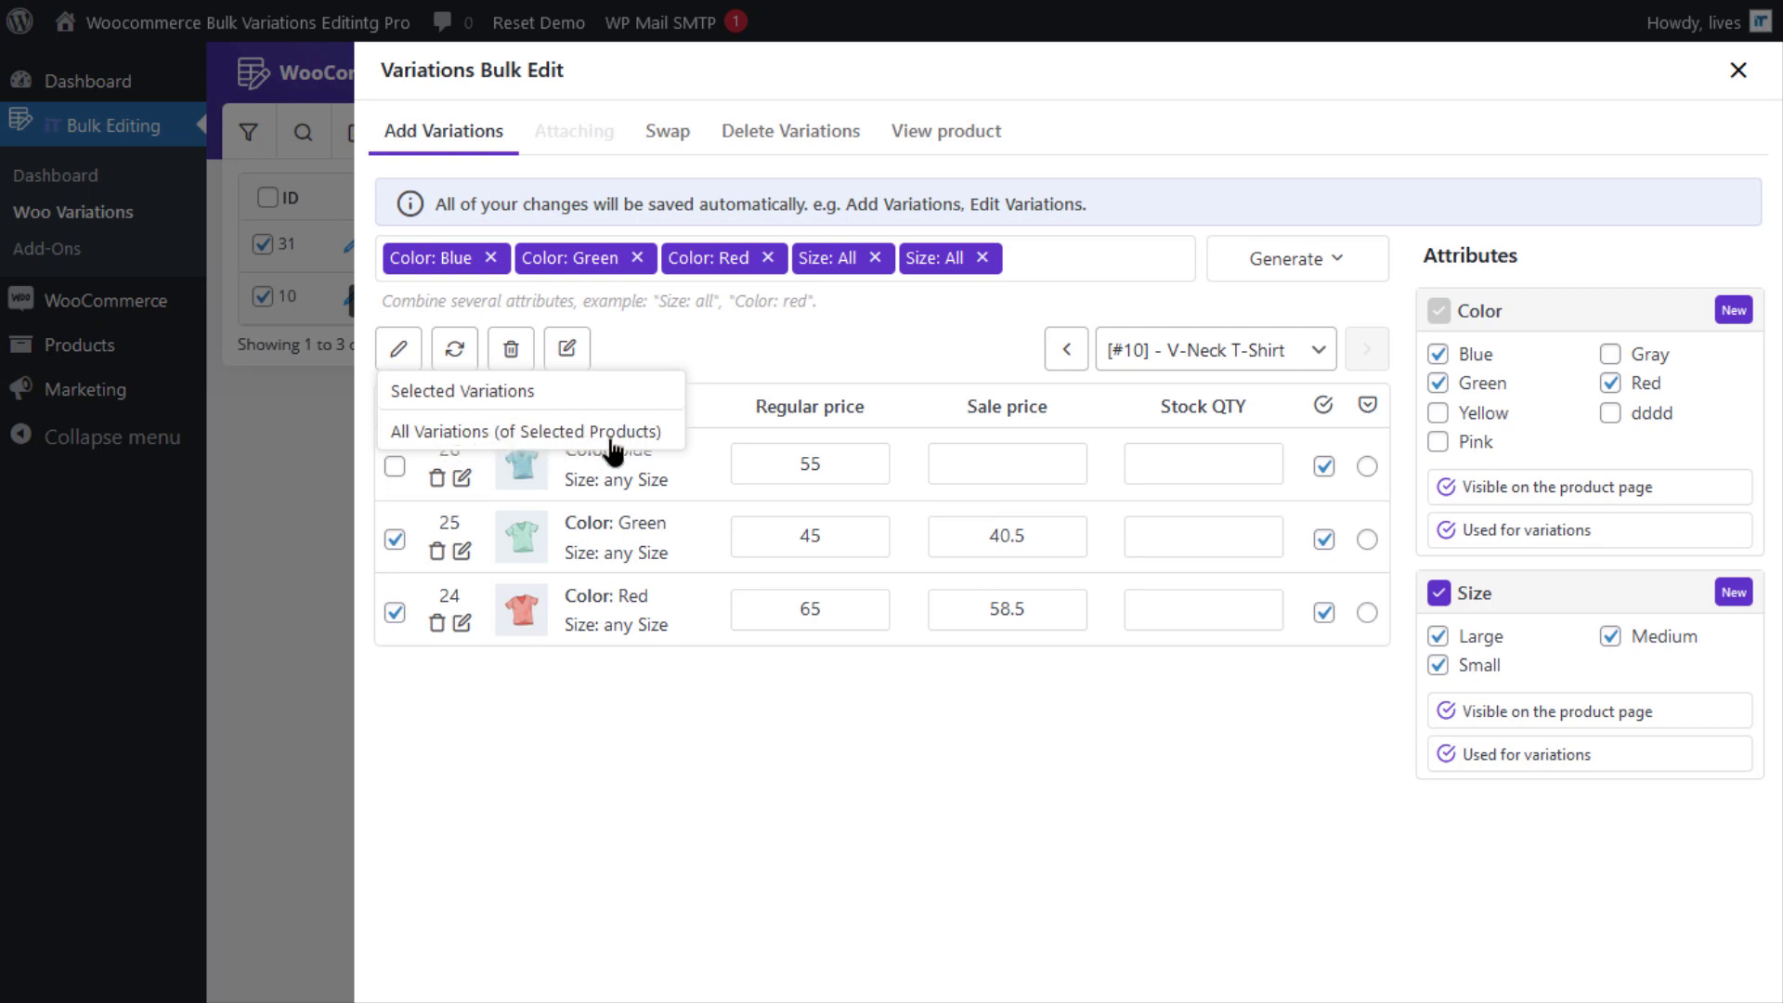
- Bulk edit all variations with sale price decreased by 5 from the regular price
click(543, 443)
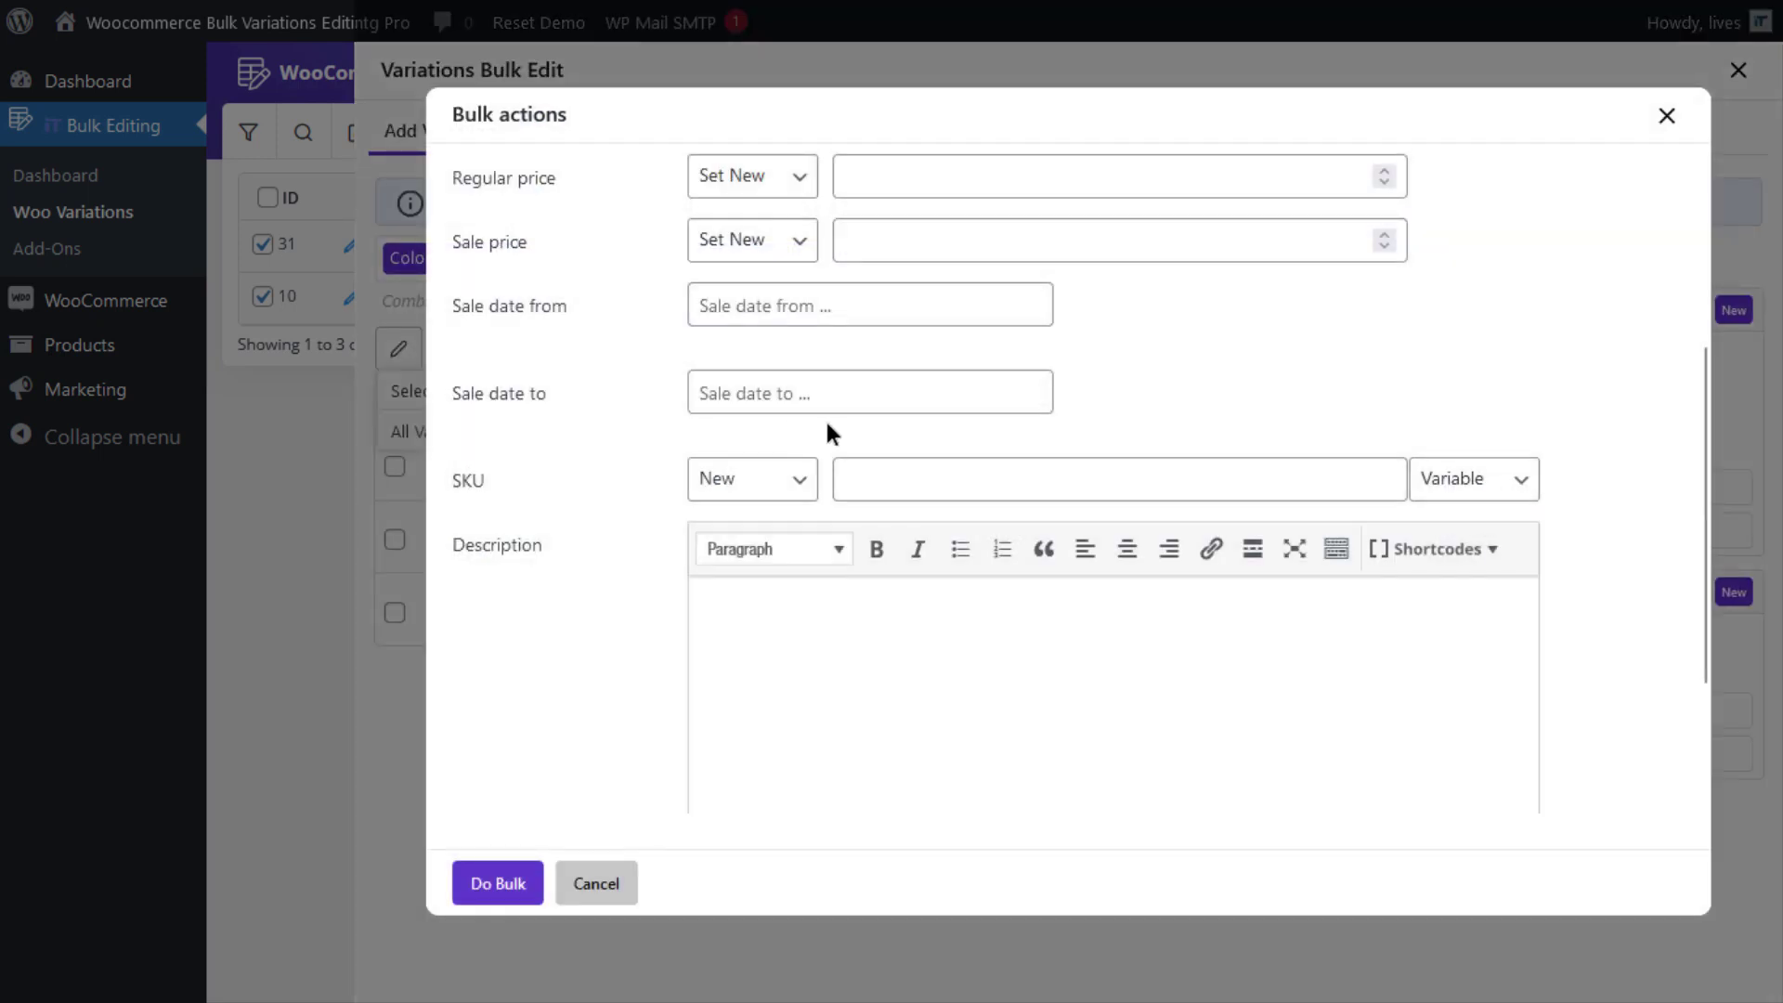
scroll(705, 585, up, 3)
scroll(699, 577, up, 1)
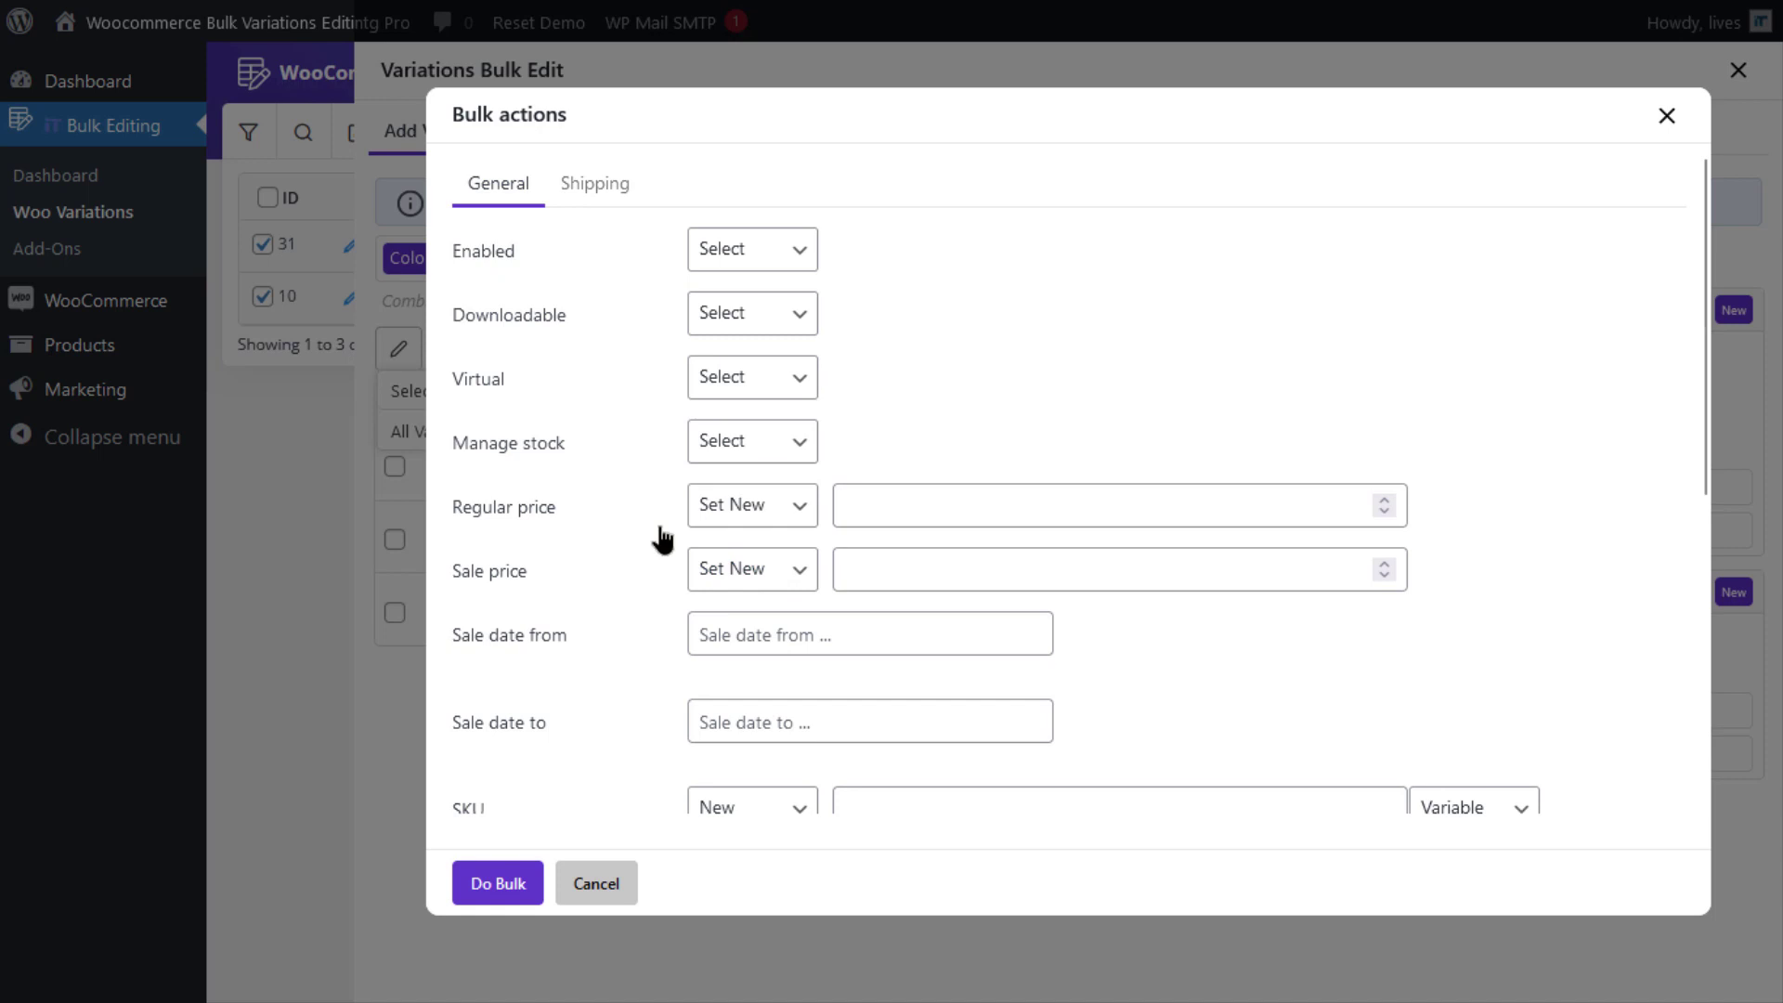
click(754, 575)
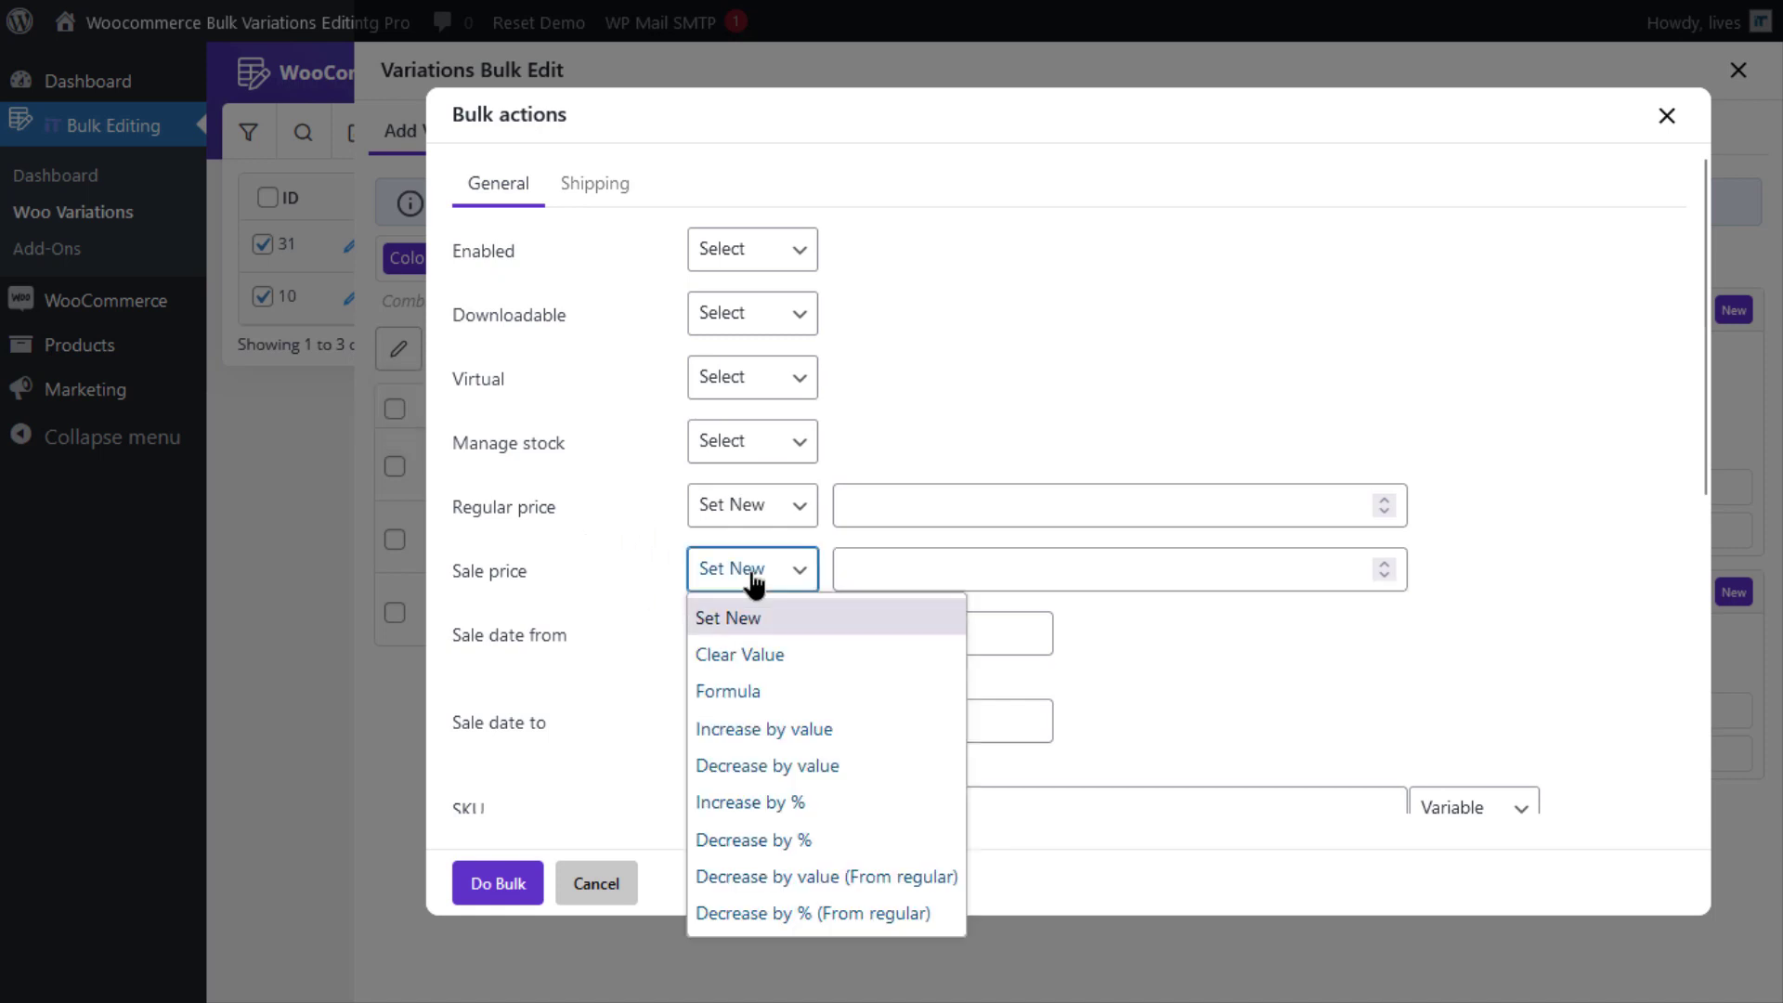
click(779, 878)
click(888, 583)
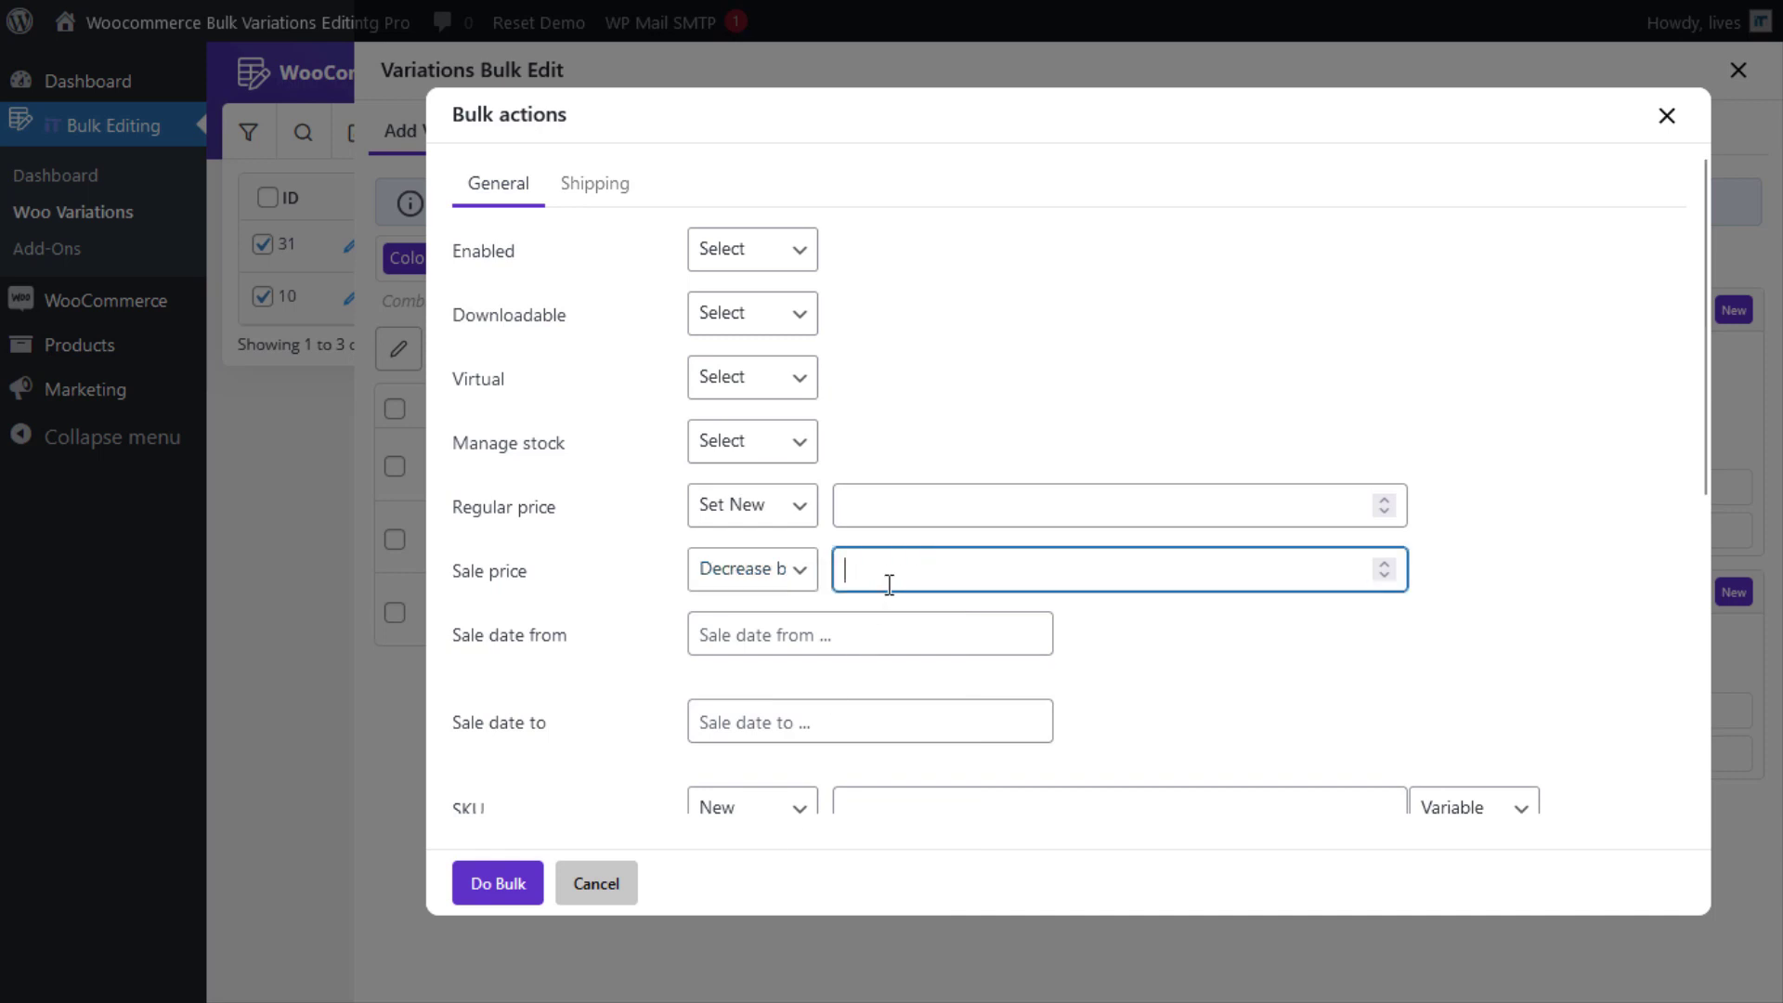
text(5)
- Schedule the sale from 2023/11/23 to 2023/11/25 and apply it to all variations
click(805, 649)
click(855, 680)
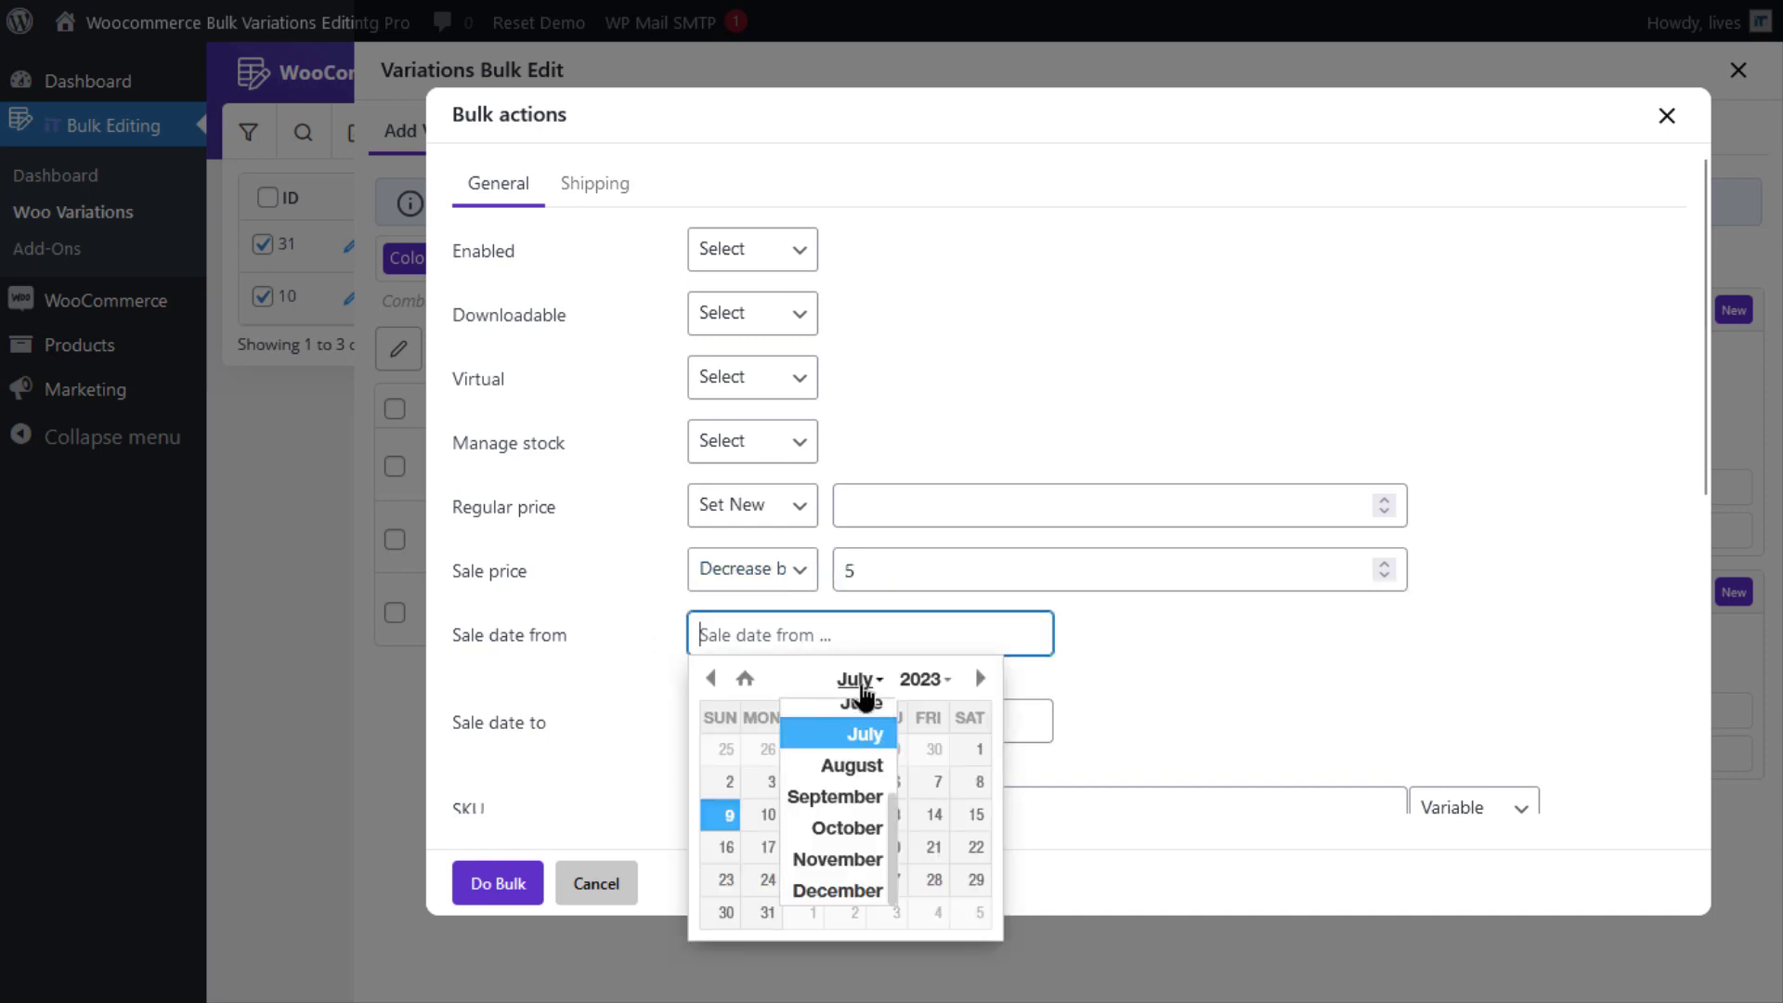
click(835, 863)
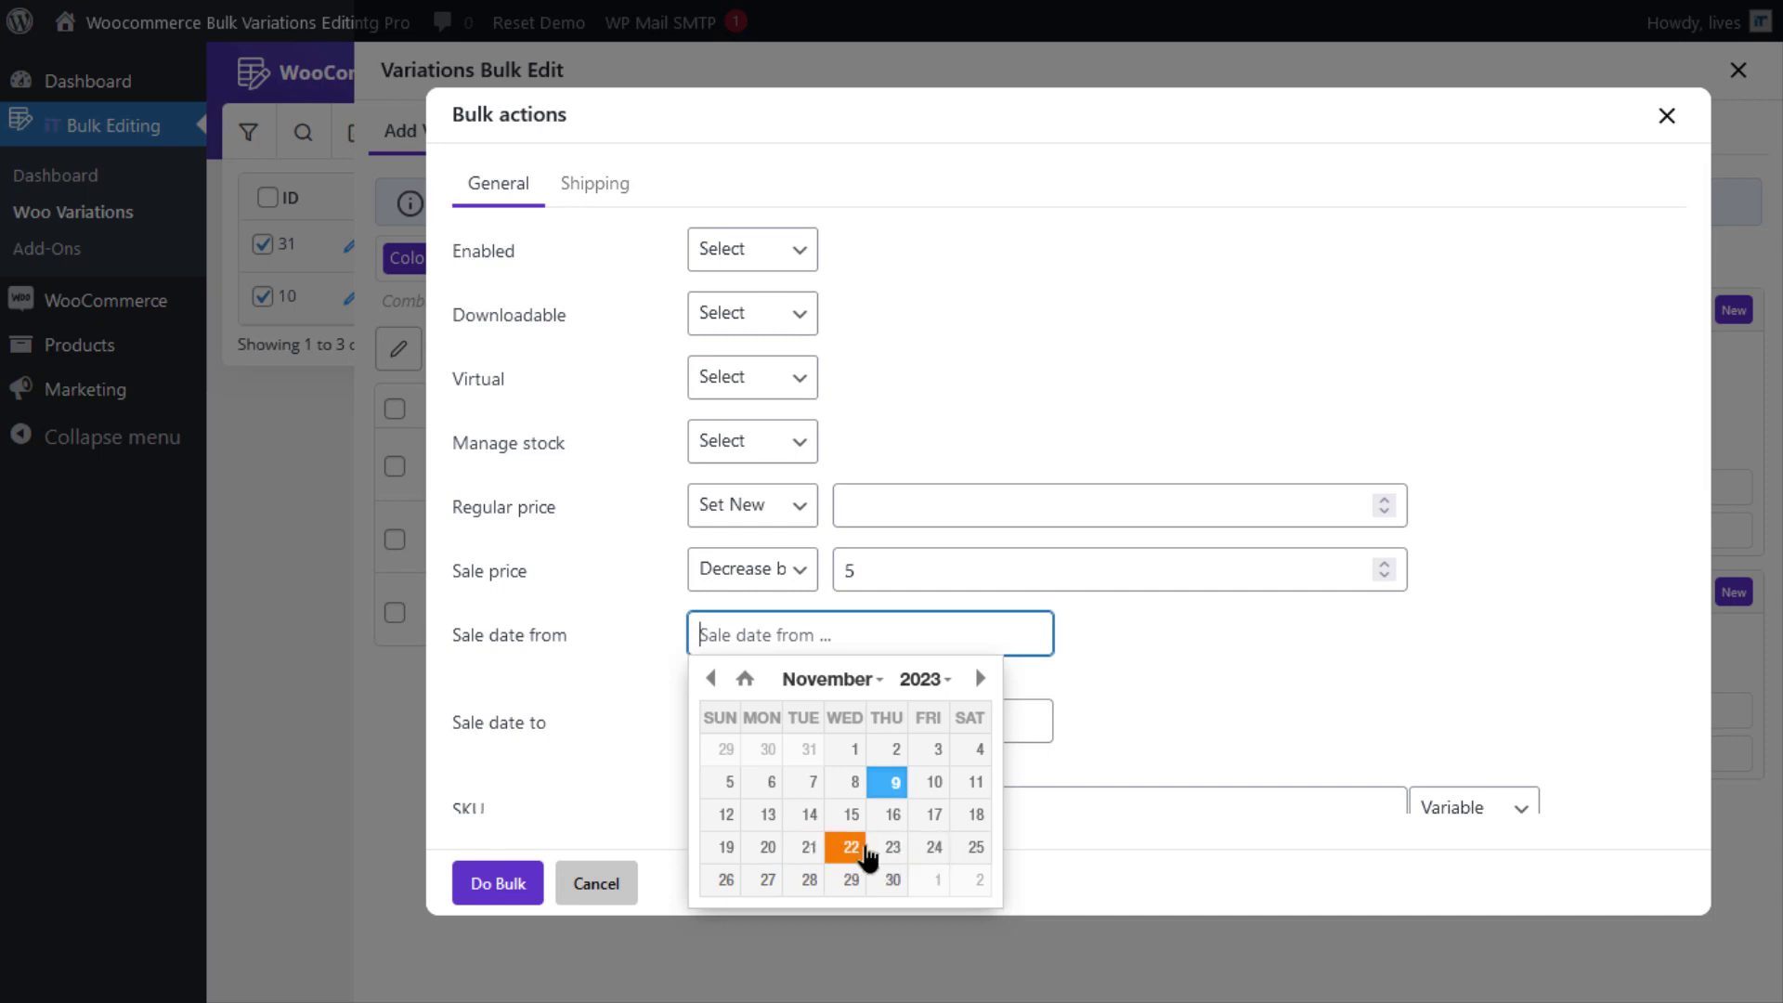
click(893, 849)
click(838, 707)
click(858, 444)
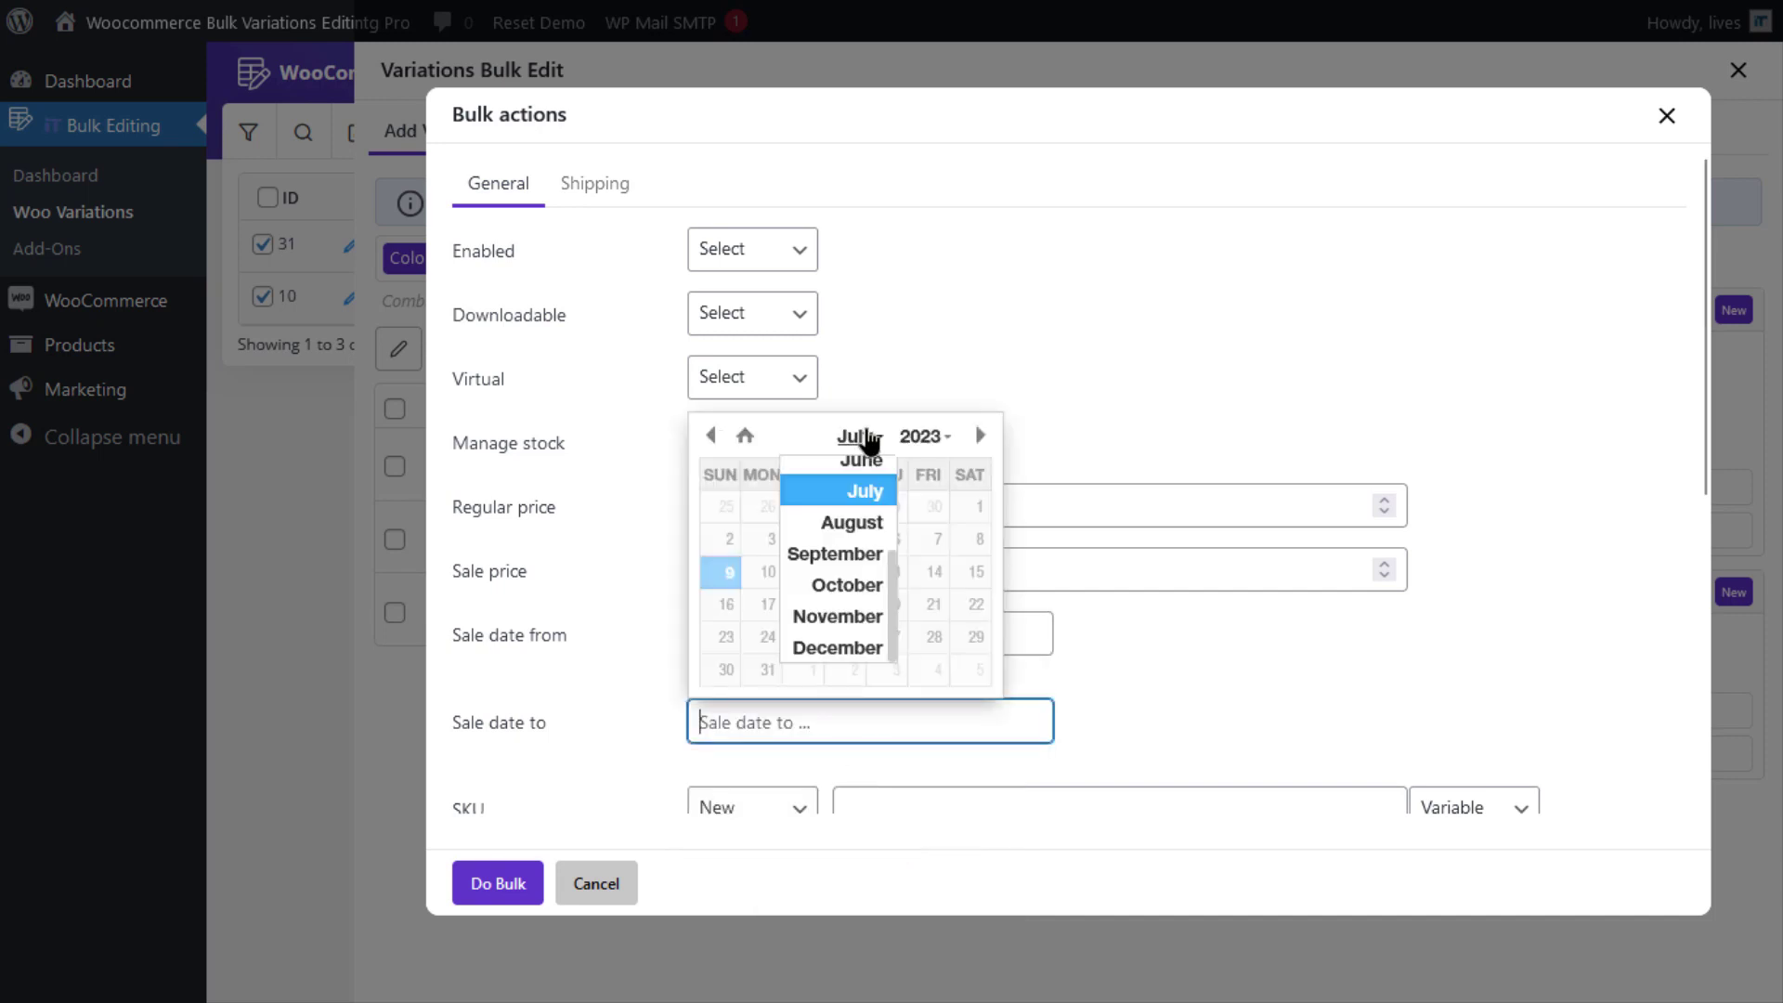
click(859, 620)
click(975, 637)
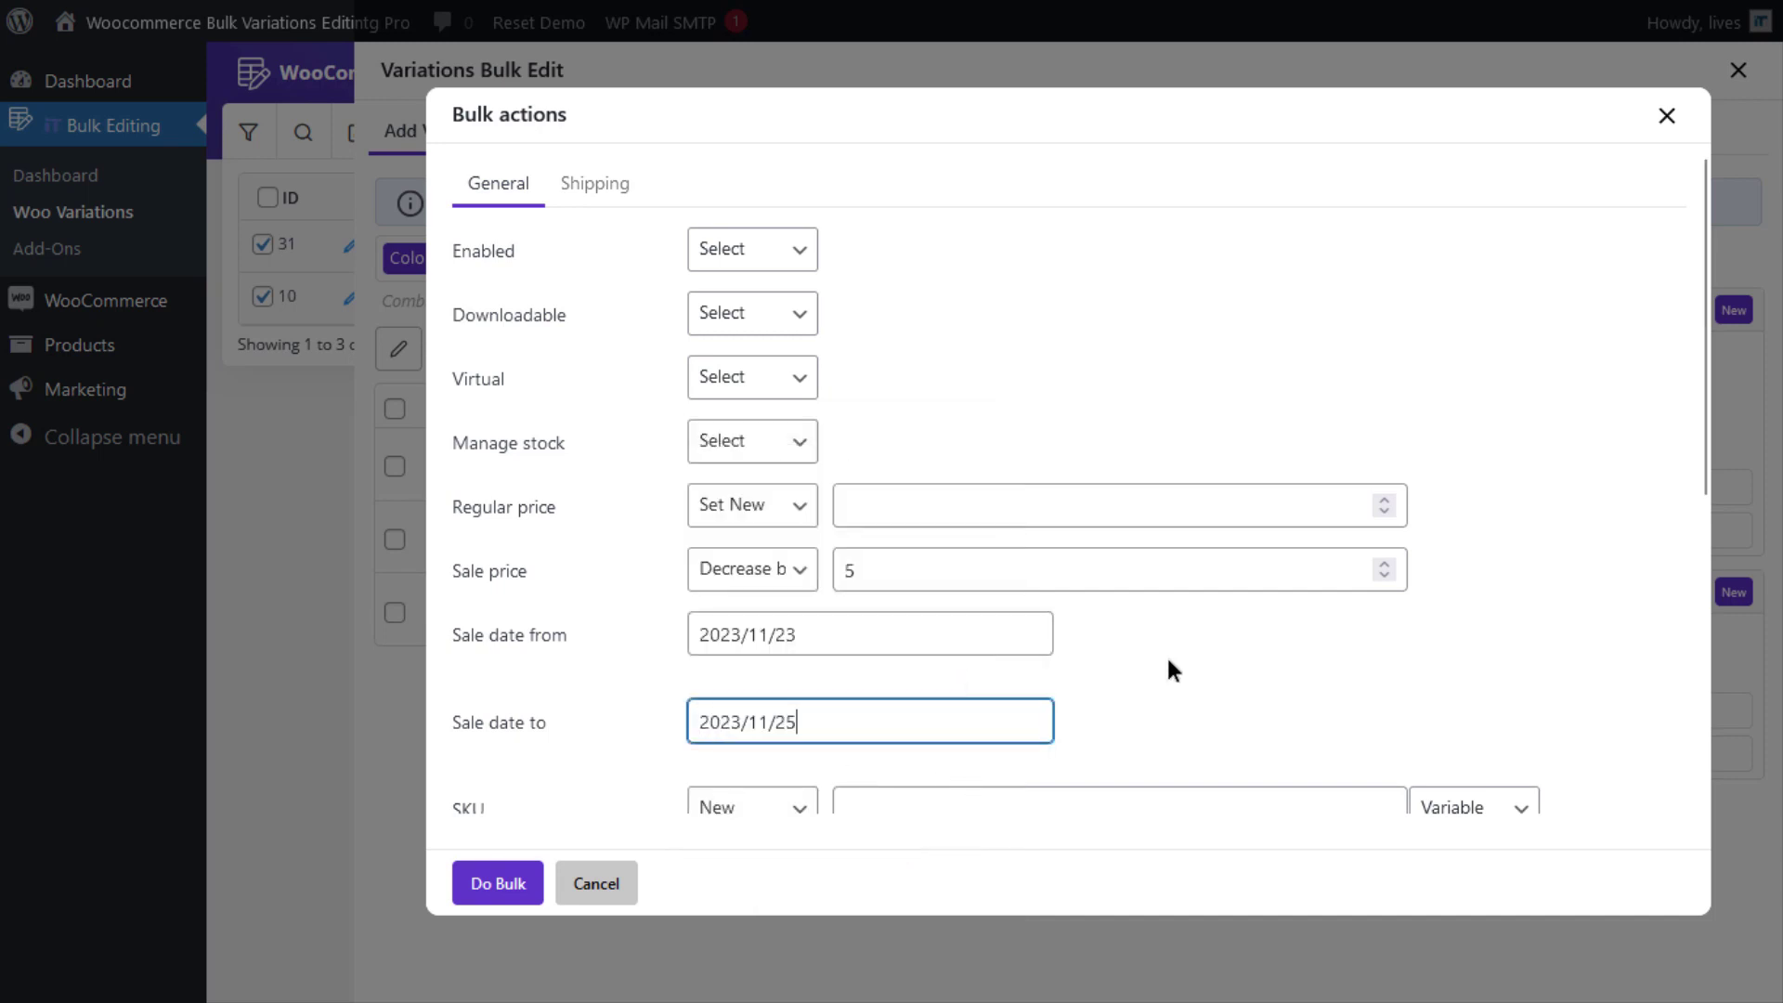
click(498, 892)
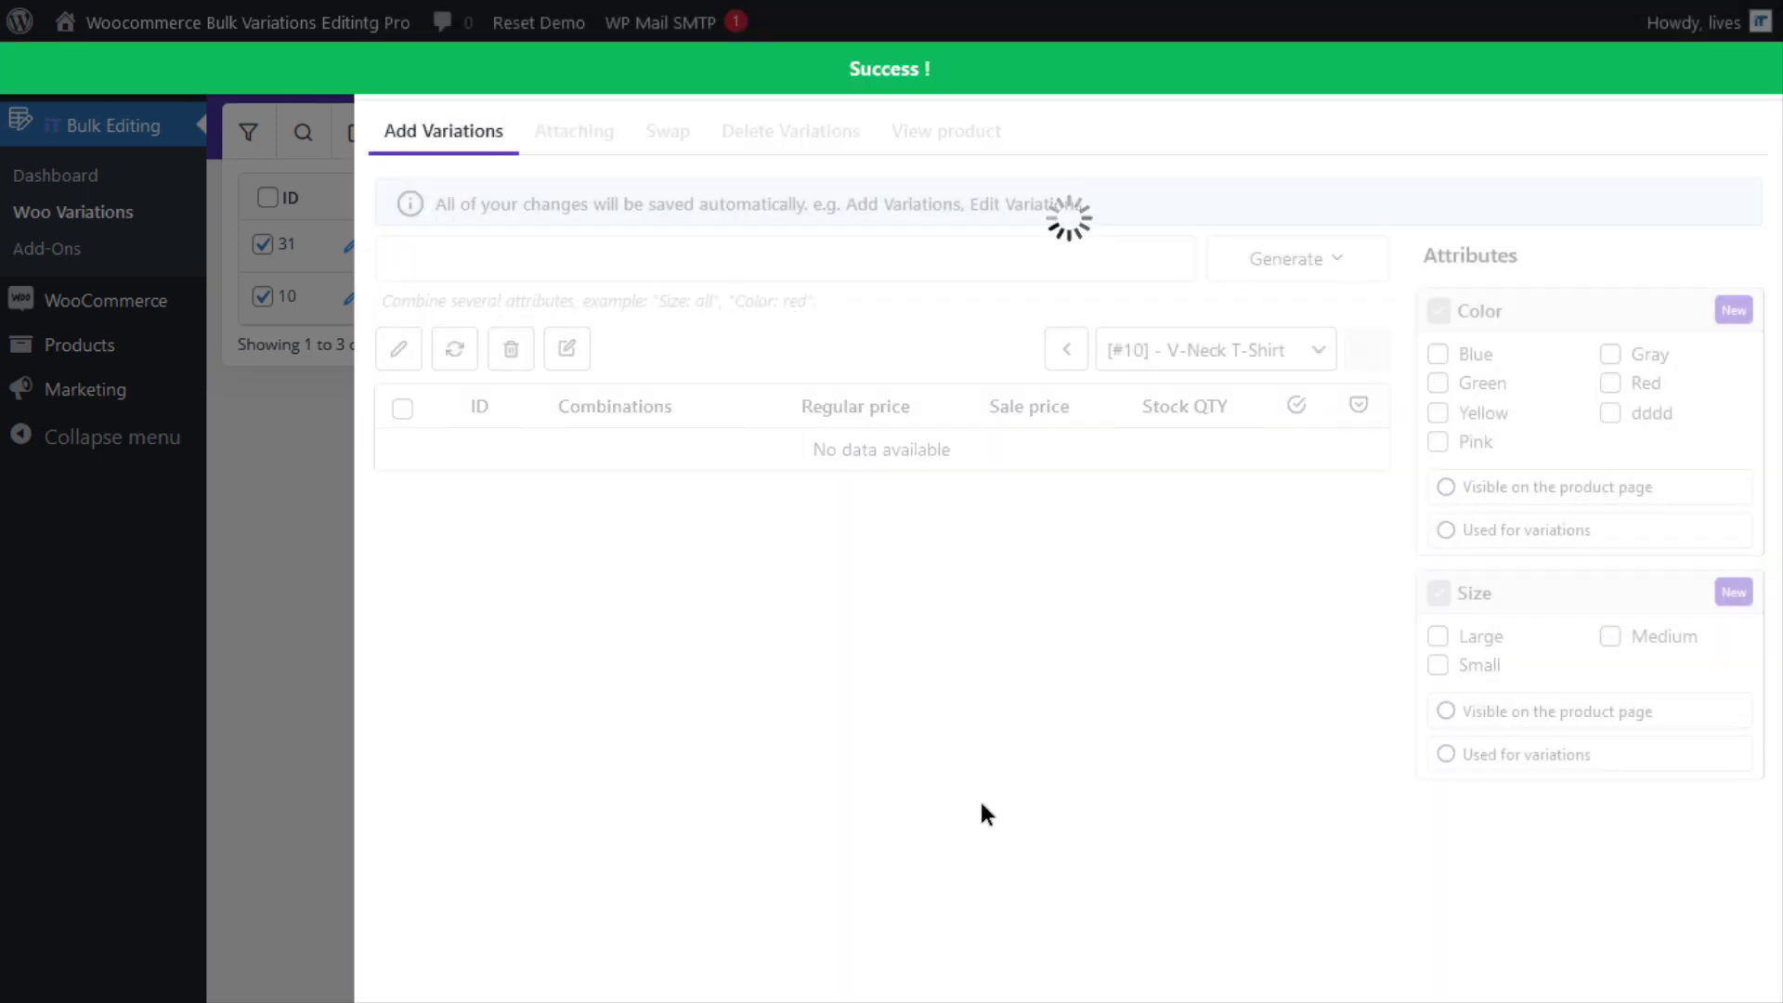